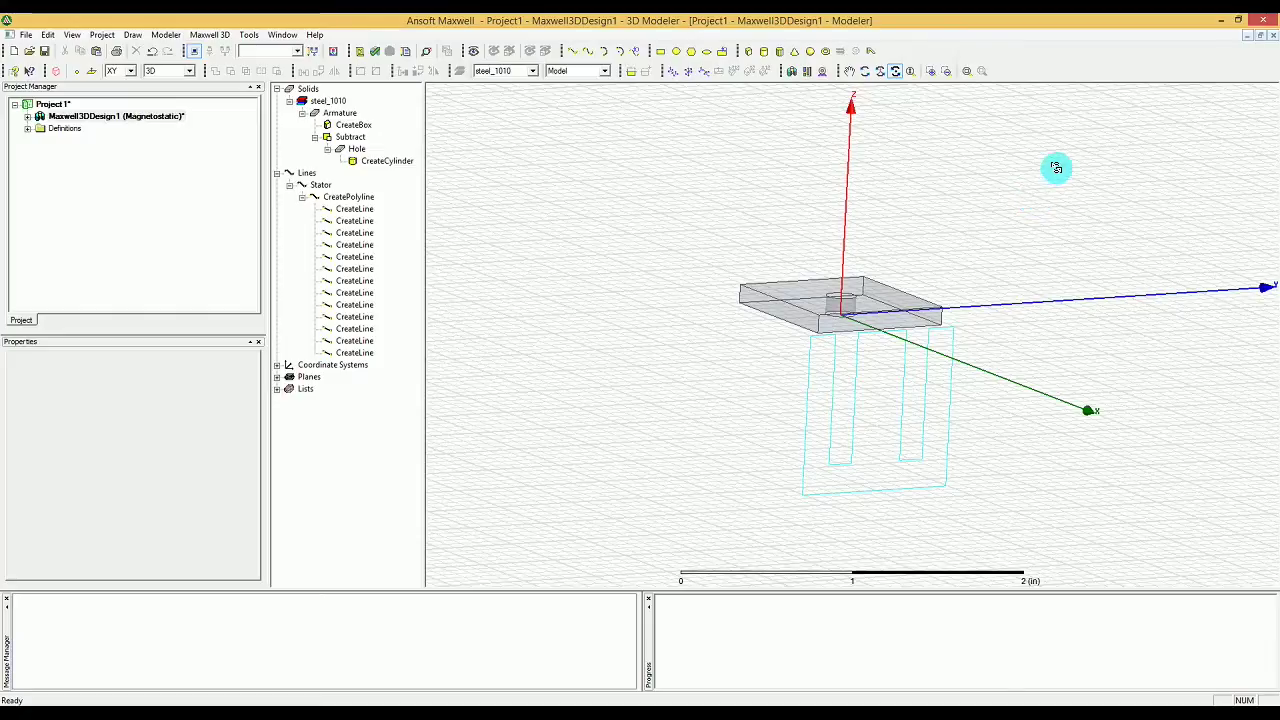
- Orbit to an oblique top view and display the first Stator line segment's Point1/Point2 coordinates
{"action": "mouse_move", "coordinate": [974, 440]}
{"action": "left_mouse_down"}
{"action": "mouse_move", "coordinate": [1011, 420]}
{"action": "mouse_move", "coordinate": [1149, 420]}
{"action": "mouse_move", "coordinate": [989, 420]}
{"action": "mouse_move", "coordinate": [971, 433]}
{"action": "left_mouse_up"}
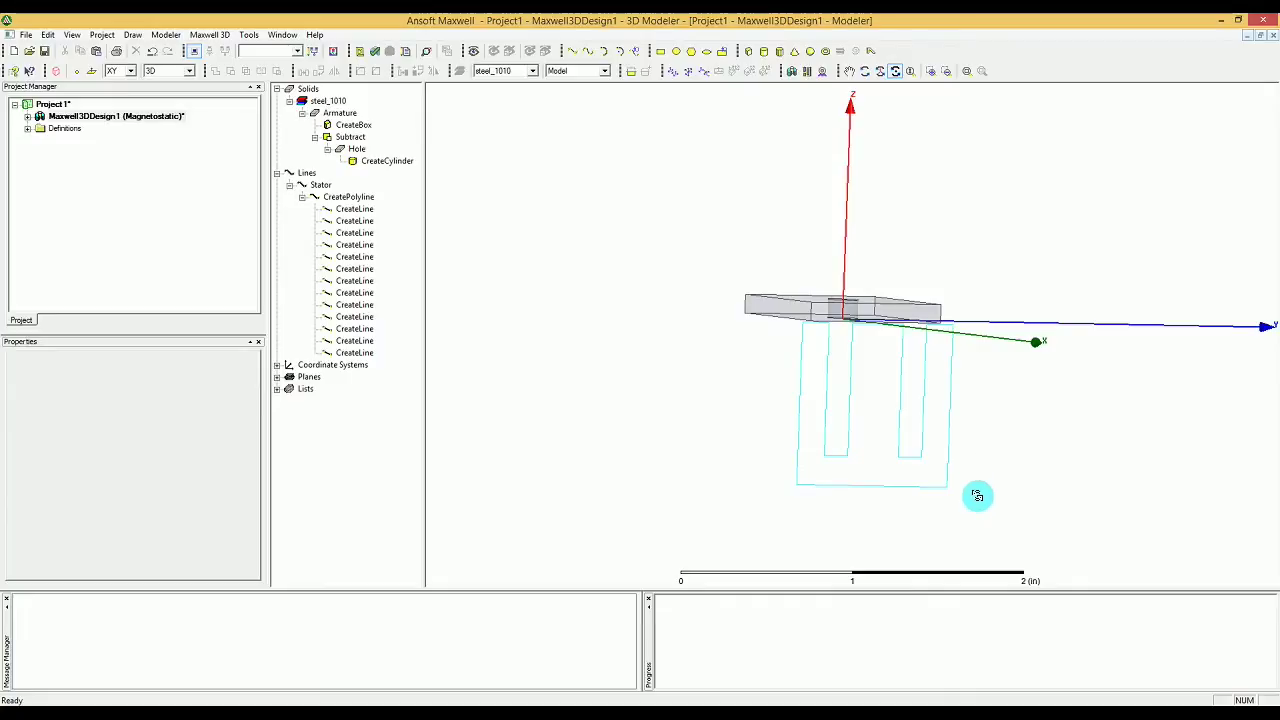
{"action": "left_click_drag", "start_coordinate": [963, 408], "coordinate": [1003, 426]}
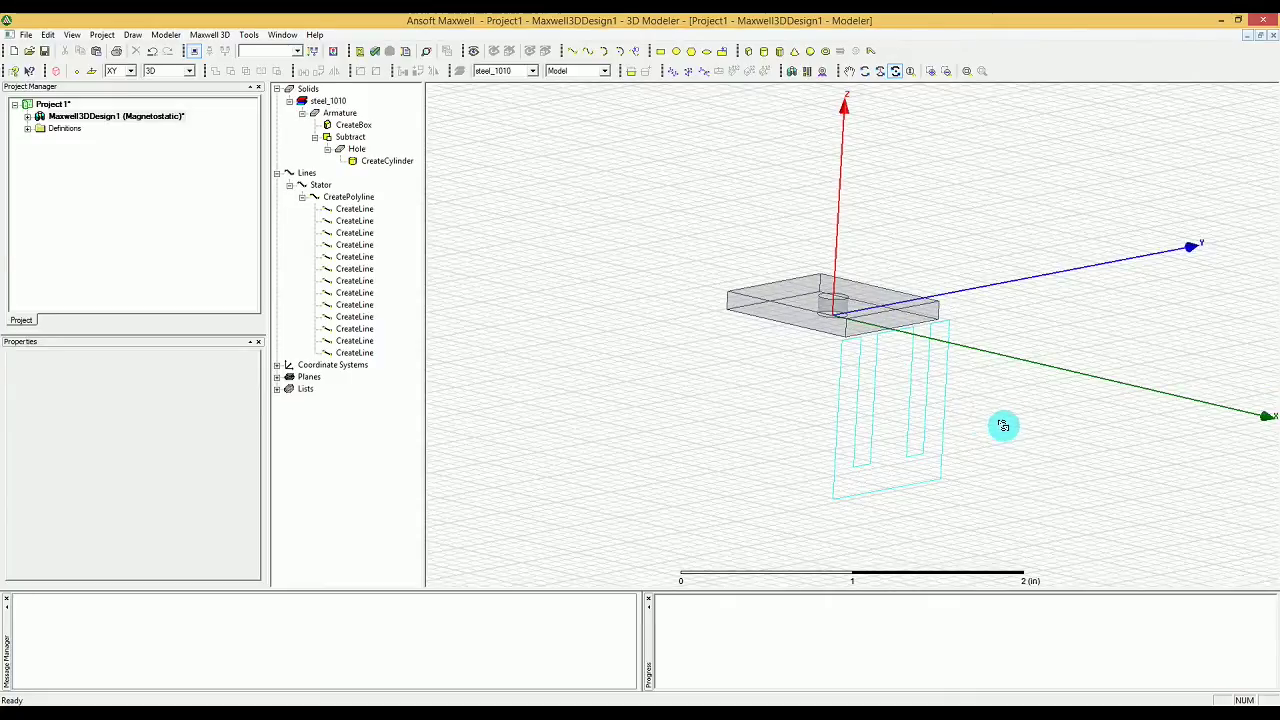
{"action": "left_click_drag", "start_coordinate": [657, 347], "coordinate": [720, 363]}
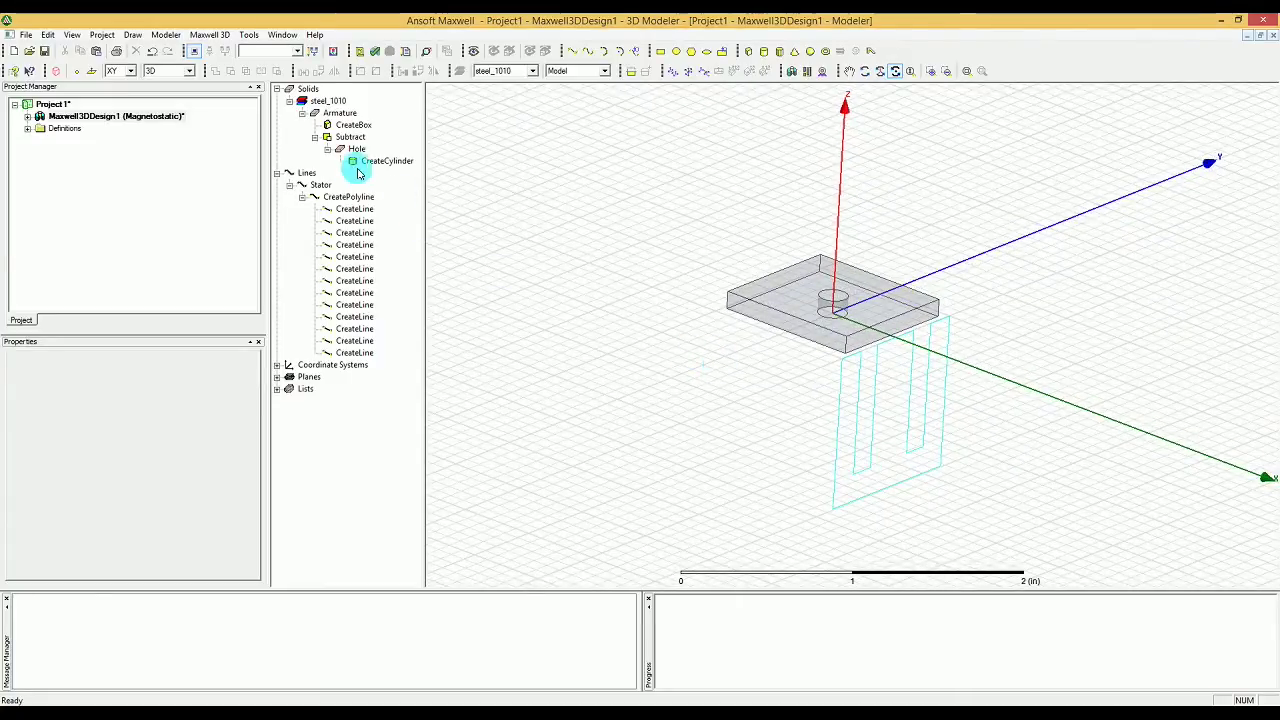
{"action": "left_click", "coordinate": [354, 207]}
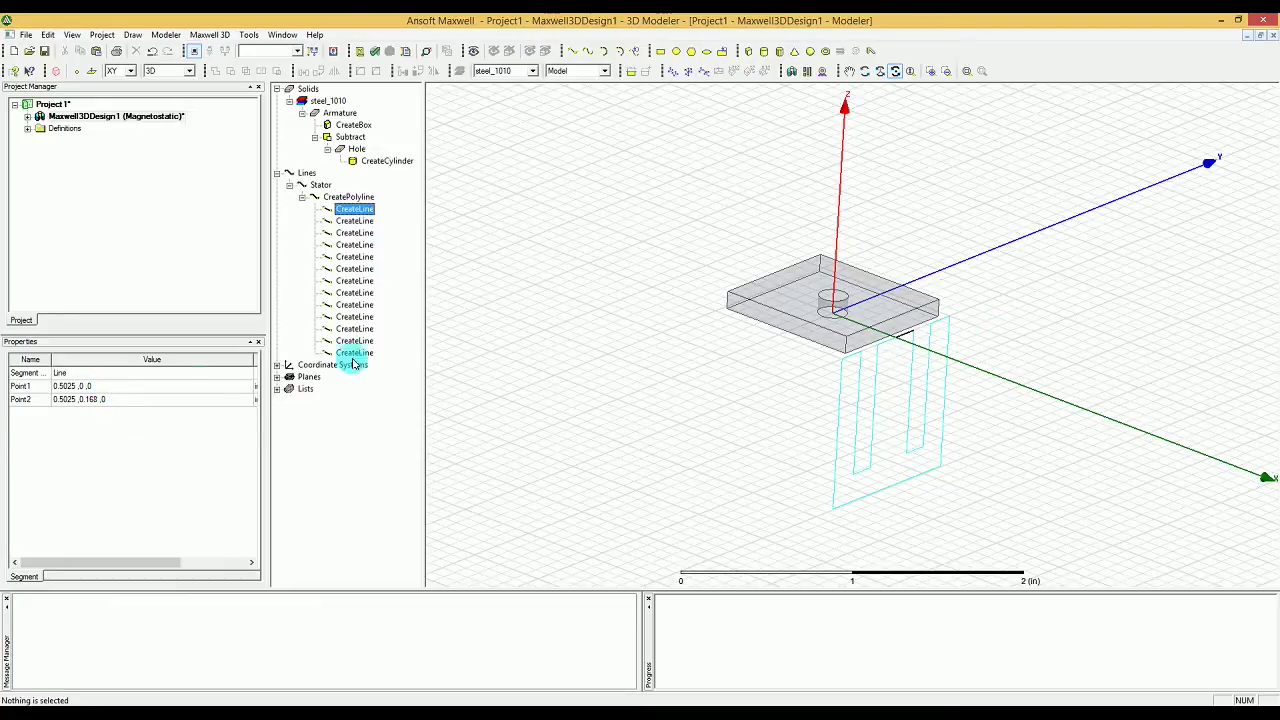
- Review the second and third Stator CreateLine segments' point coordinates, then deselect
{"action": "left_click", "coordinate": [354, 221]}
{"action": "left_click", "coordinate": [354, 232]}
{"action": "left_click", "coordinate": [354, 219]}
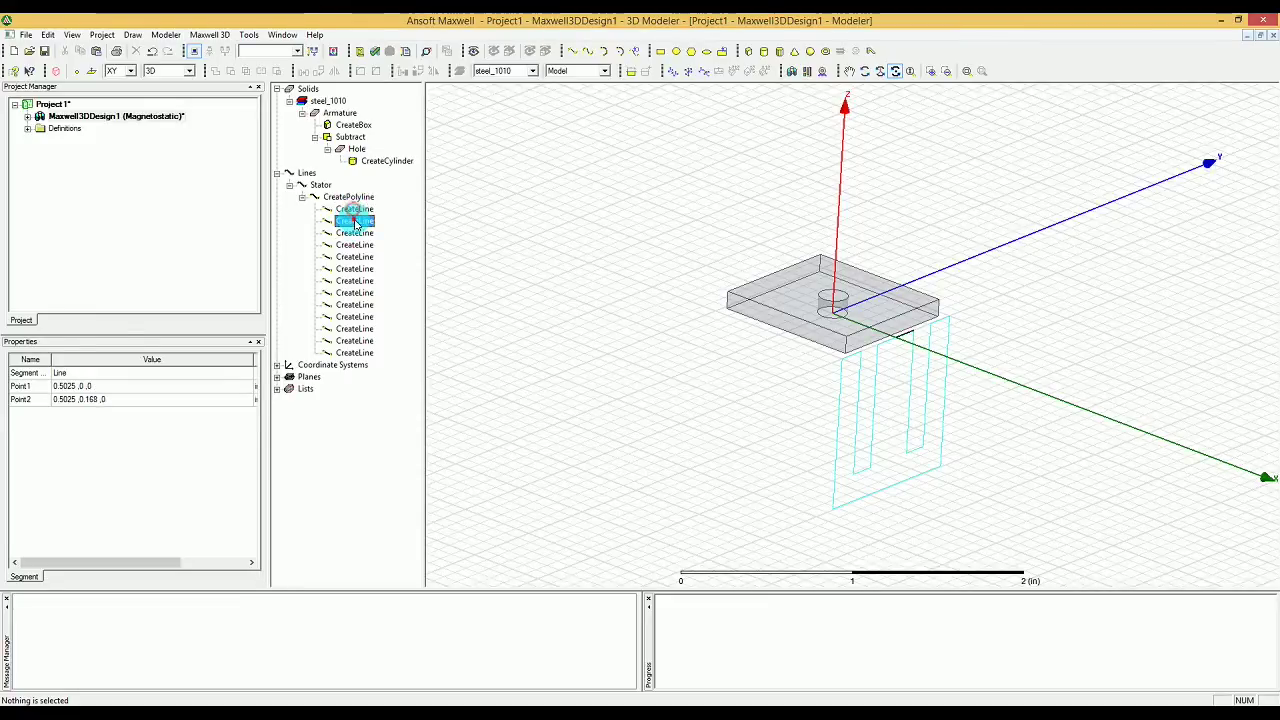
{"action": "left_click", "coordinate": [354, 232]}
{"action": "left_click", "coordinate": [605, 400]}
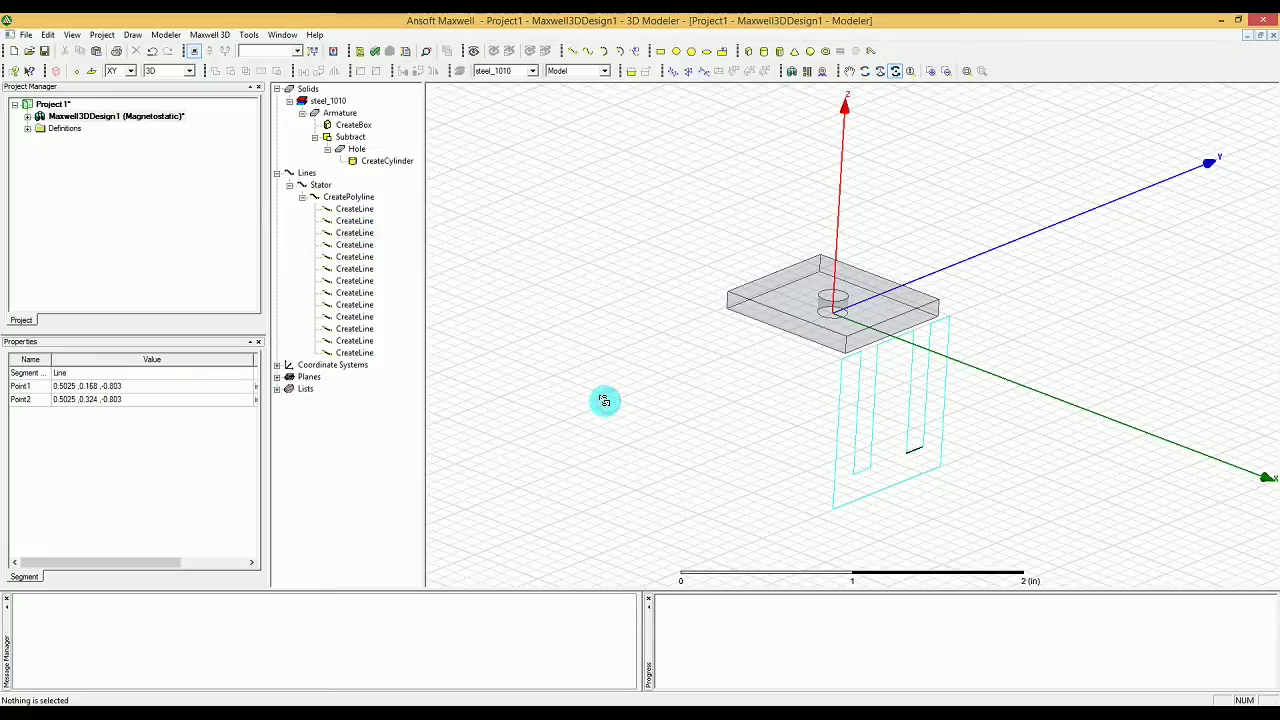
{"action": "left_click", "coordinate": [1005, 515]}
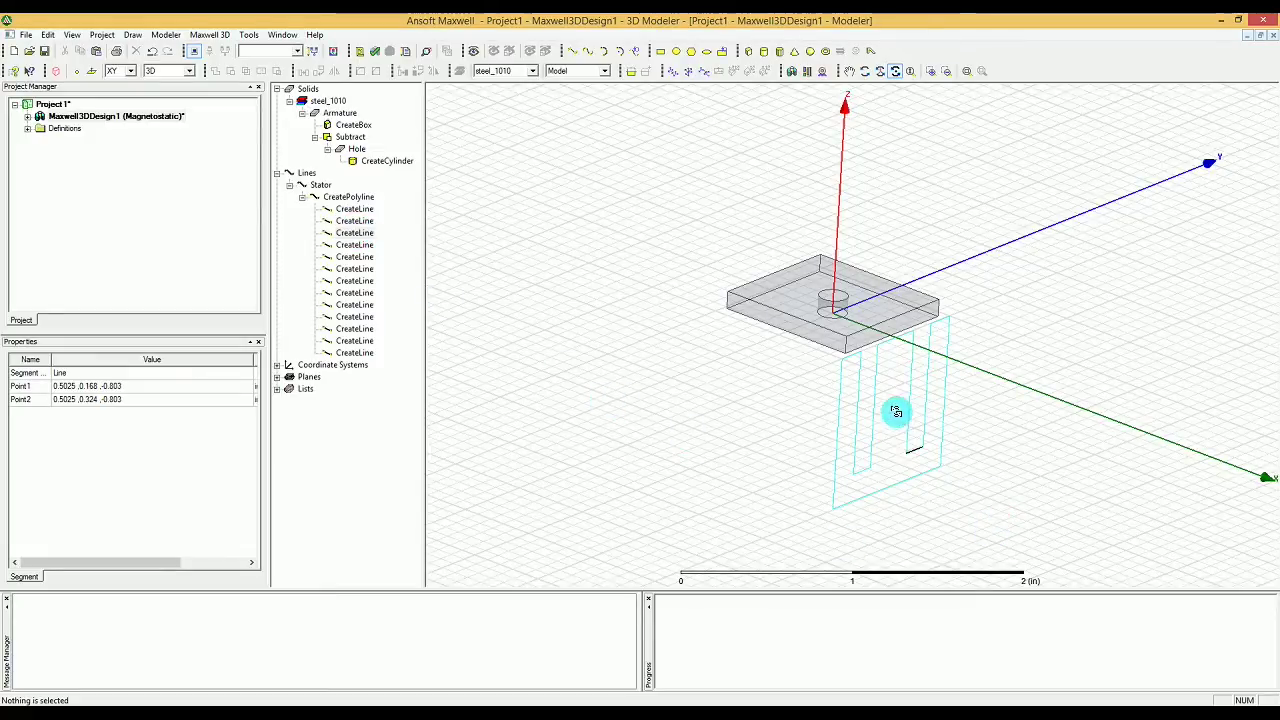
{"action": "mouse_move", "coordinate": [693, 390]}
{"action": "left_mouse_down"}
{"action": "mouse_move", "coordinate": [725, 385]}
{"action": "mouse_move", "coordinate": [700, 386]}
{"action": "left_mouse_up"}
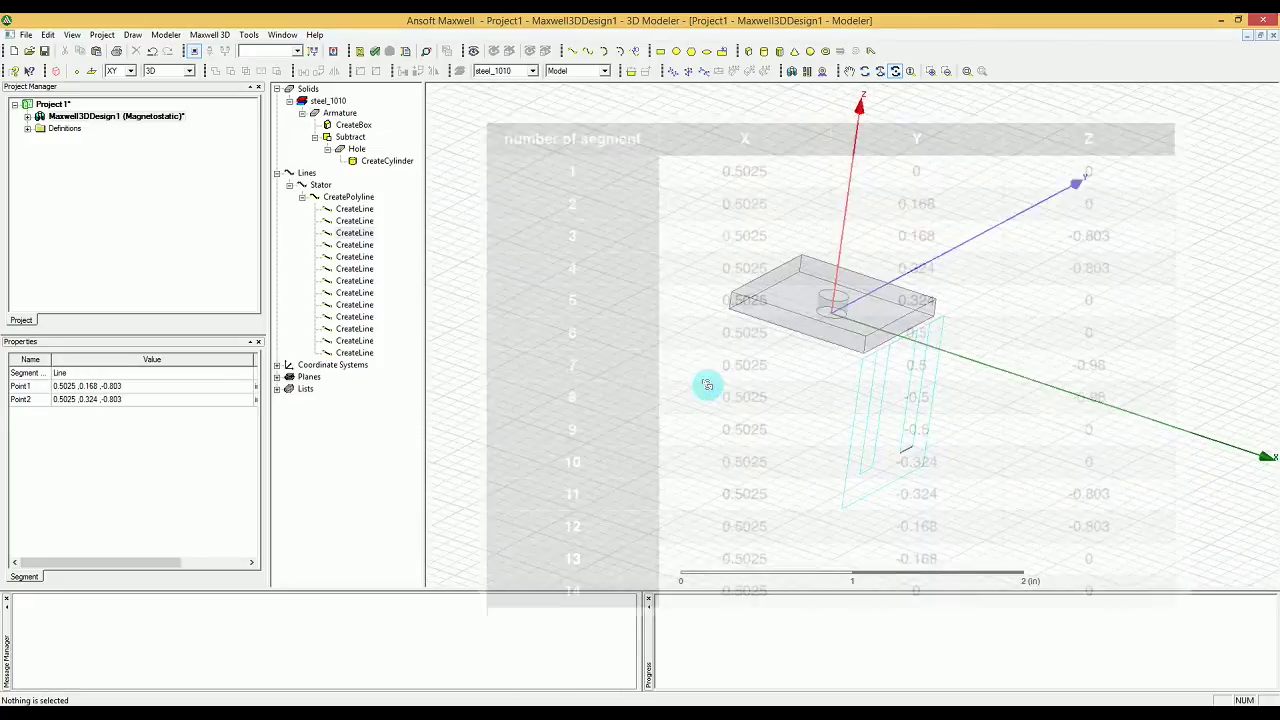
{"action": "key", "text": "Escape"}
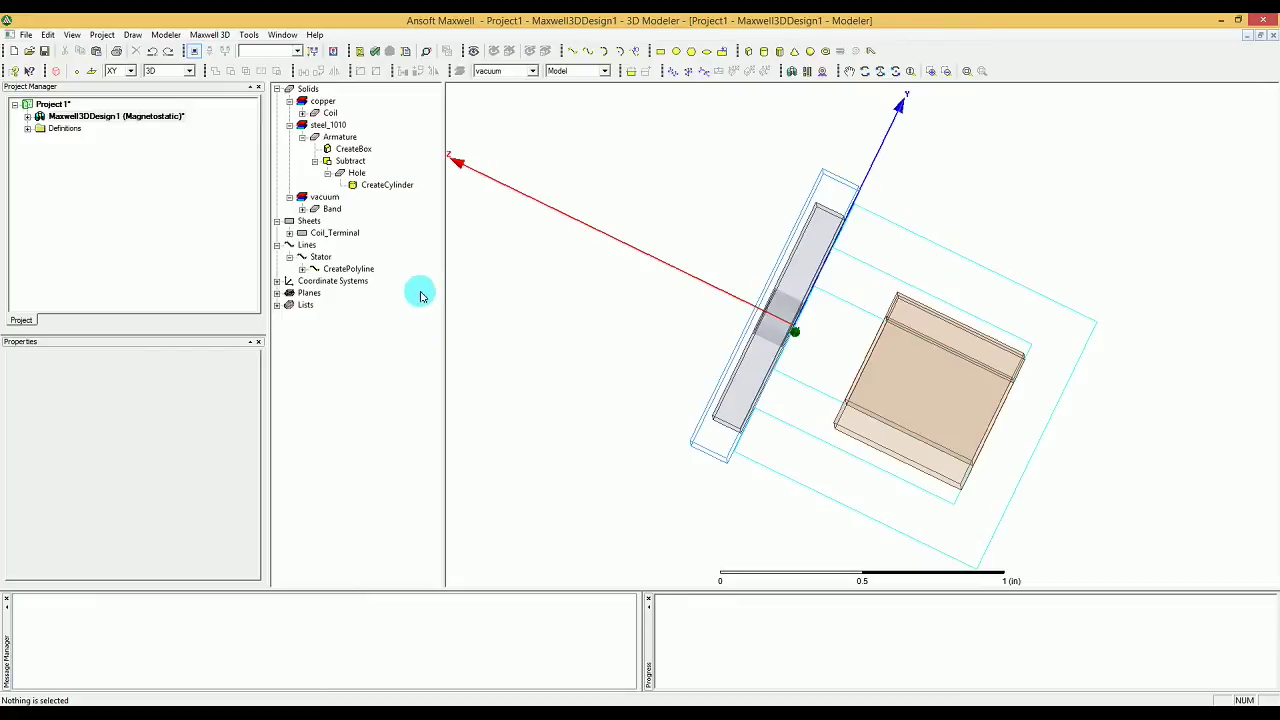
- Display the Stator CreatePolyline properties showing 14 points and 13 curves
{"action": "left_click", "coordinate": [362, 270]}
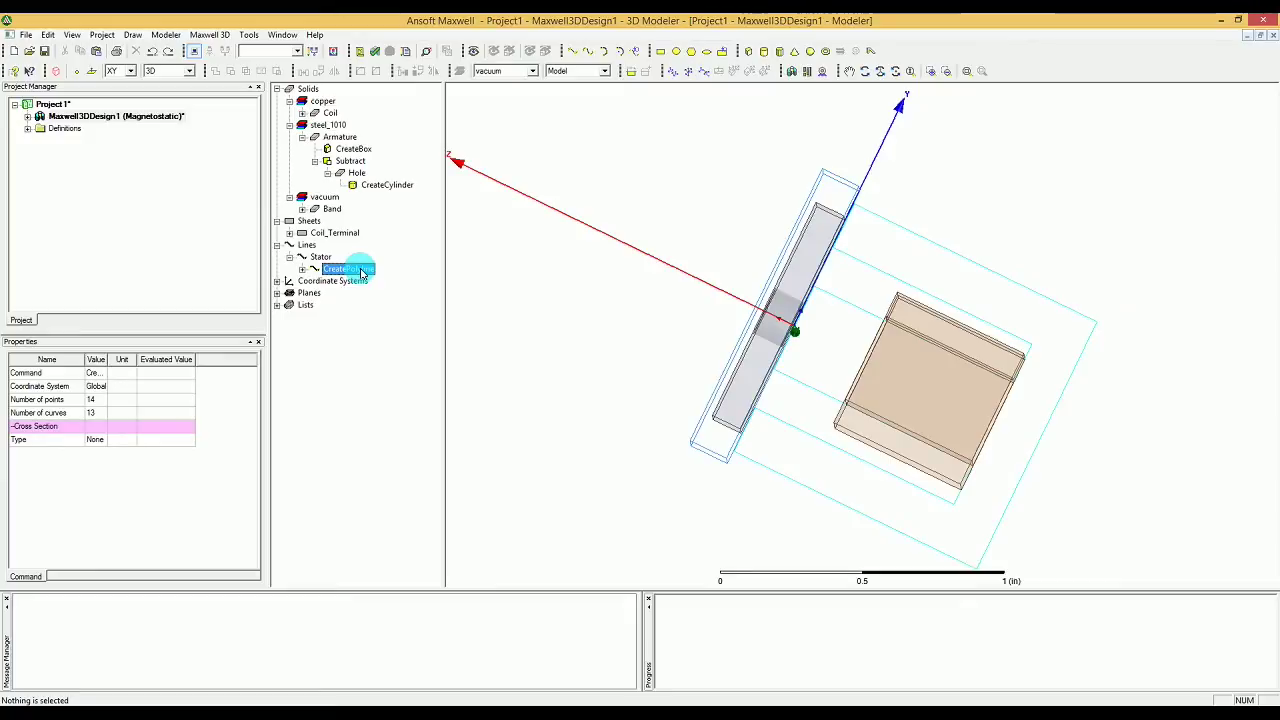
{"action": "left_click", "coordinate": [319, 257]}
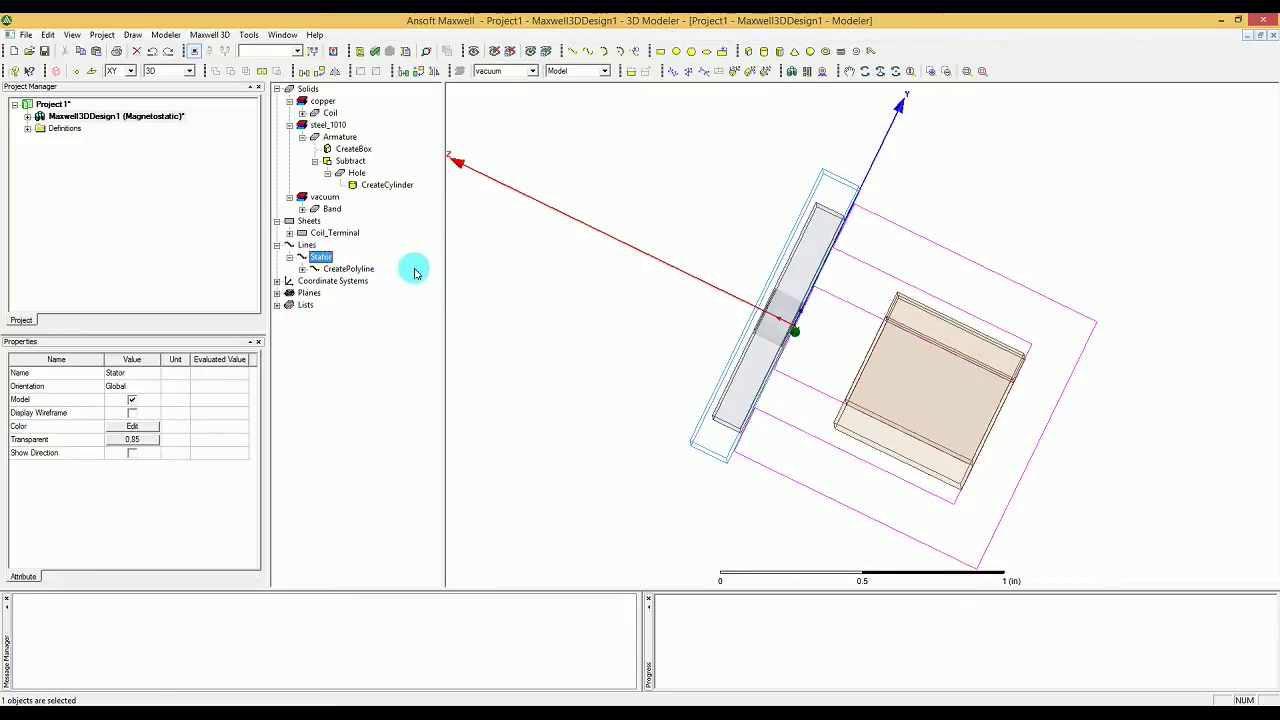
{"action": "left_click", "coordinate": [345, 270]}
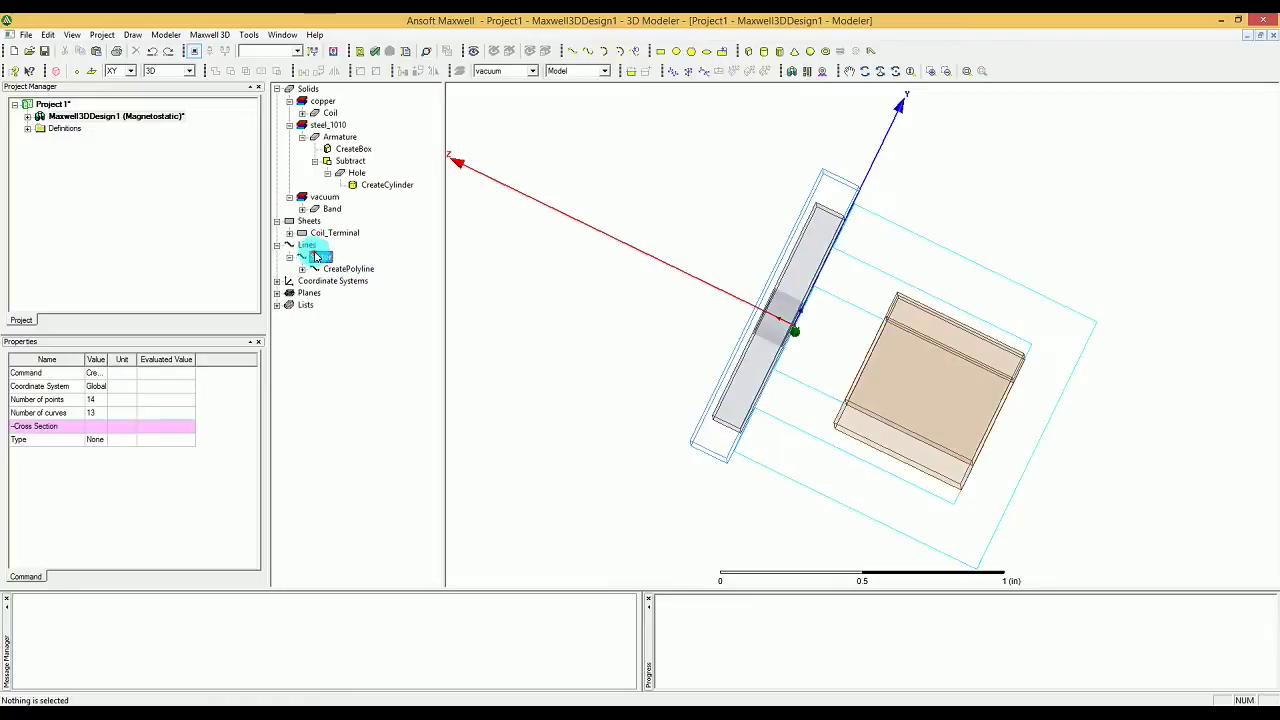
- Apply Surface > Cover Lines to the Stator outline to make a filled sheet
{"action": "left_click", "coordinate": [320, 257]}
{"action": "right_click", "coordinate": [320, 257]}
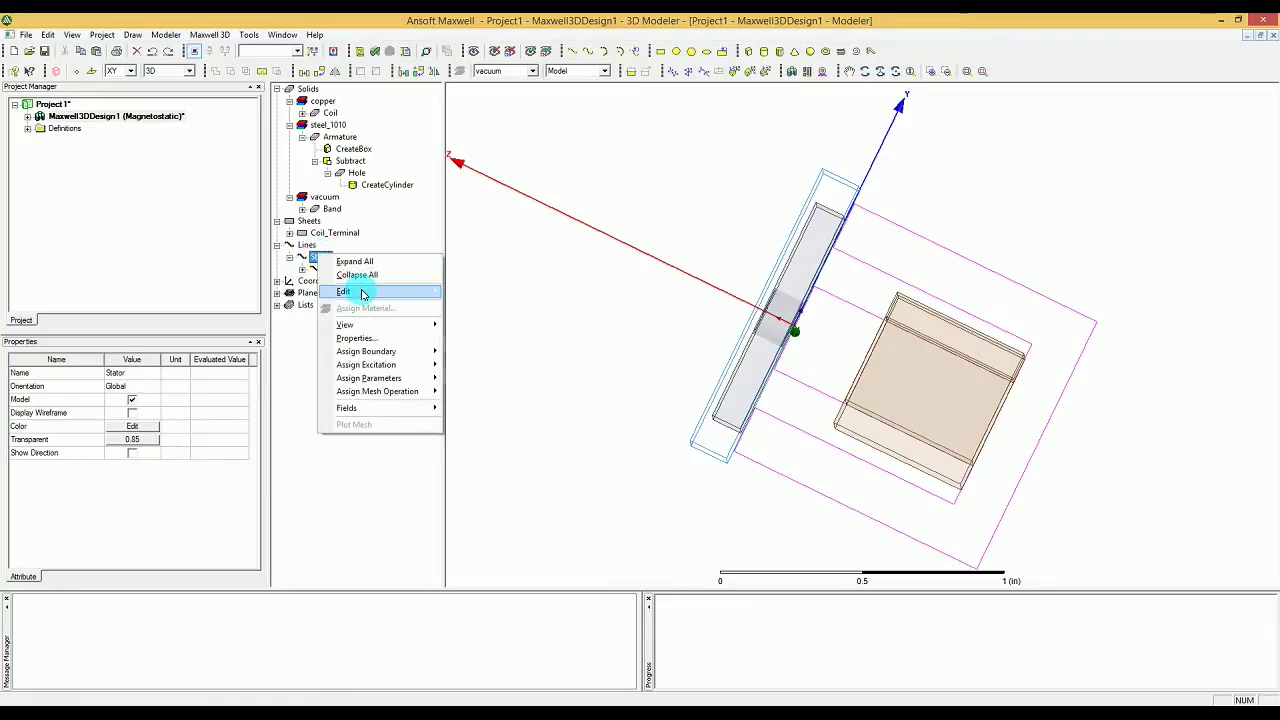
{"action": "mouse_move", "coordinate": [362, 291]}
{"action": "mouse_move", "coordinate": [484, 407]}
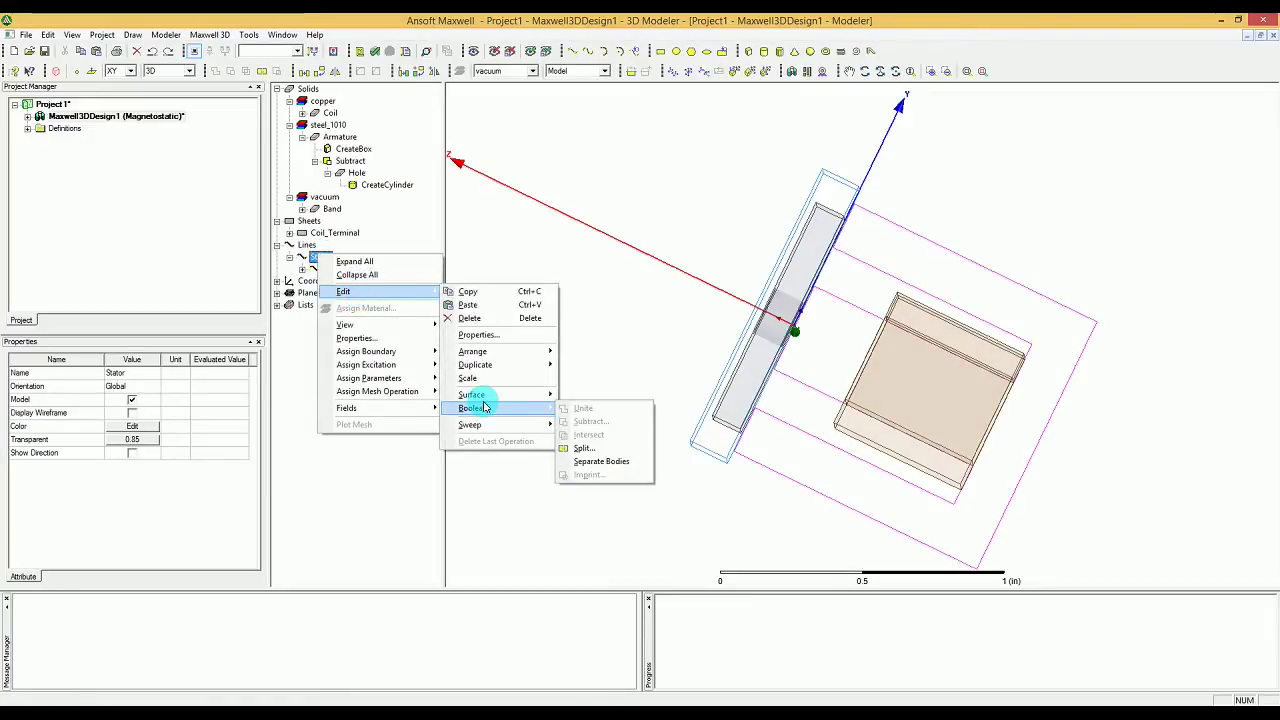
{"action": "left_click", "coordinate": [472, 394]}
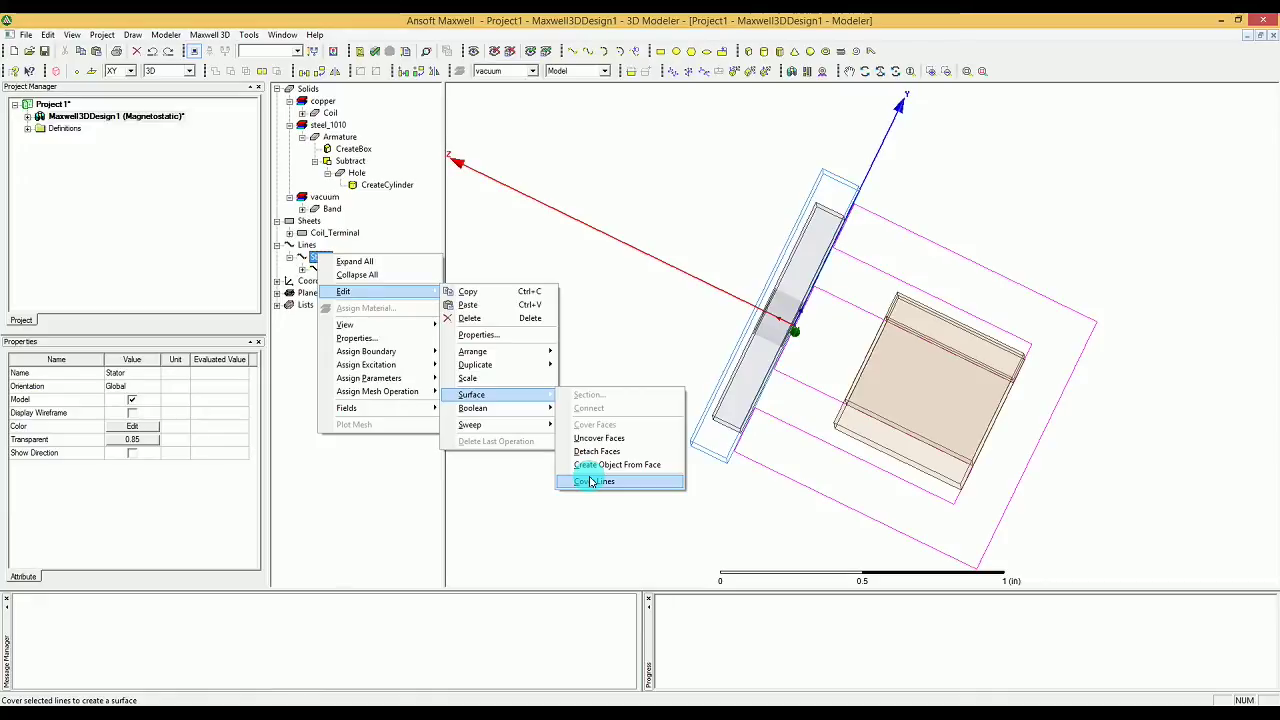
{"action": "left_click", "coordinate": [591, 482]}
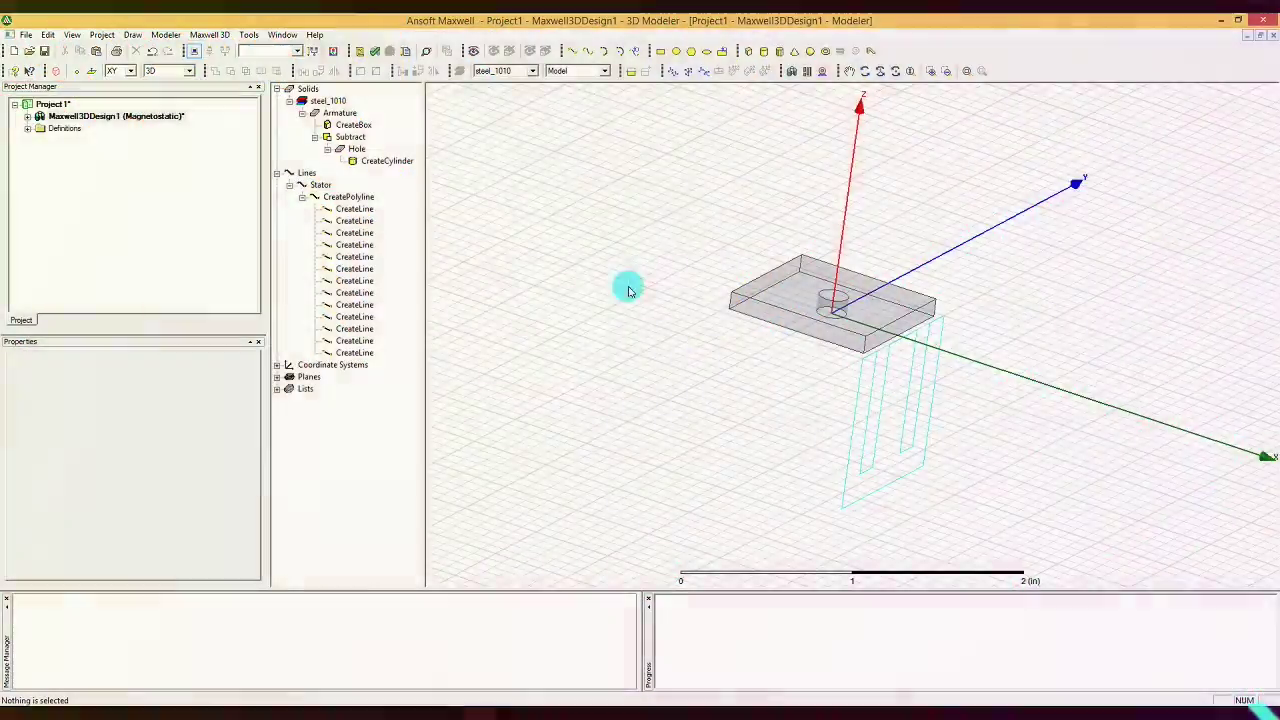
- Select the Stator and start Draw > Sweep > Along Vector
{"action": "left_click", "coordinate": [320, 185]}
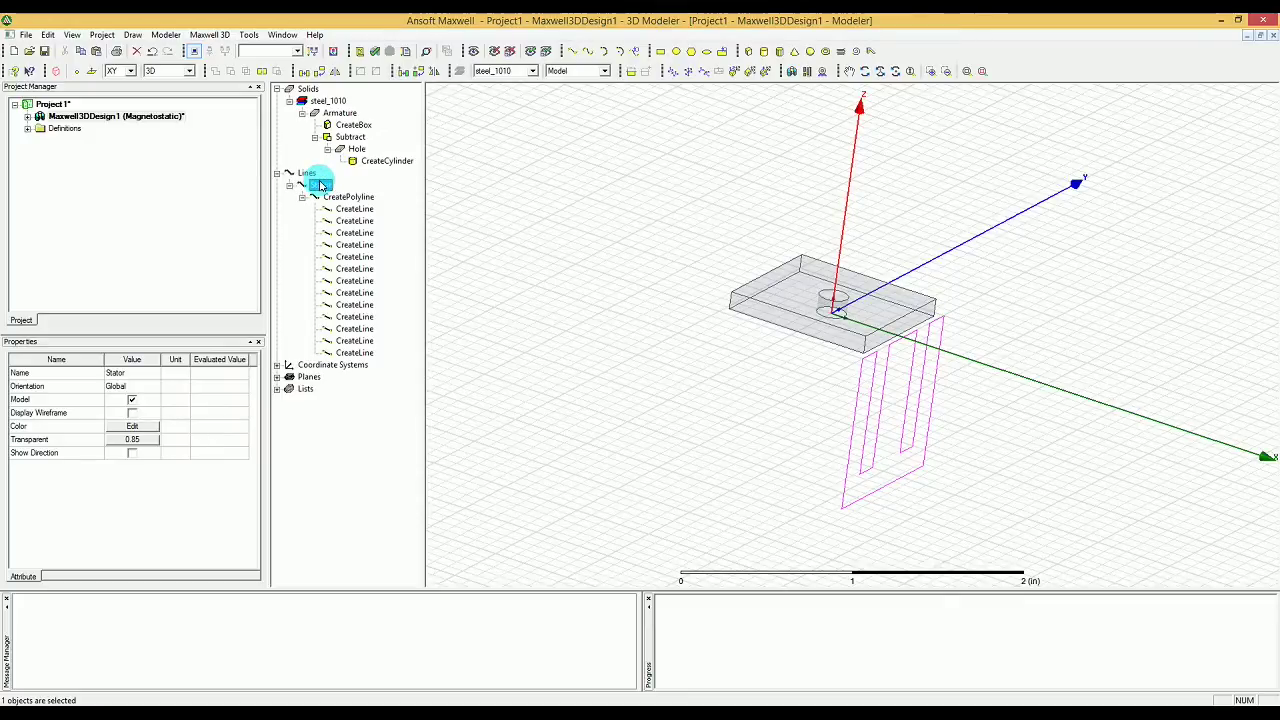
{"action": "left_click", "coordinate": [132, 35]}
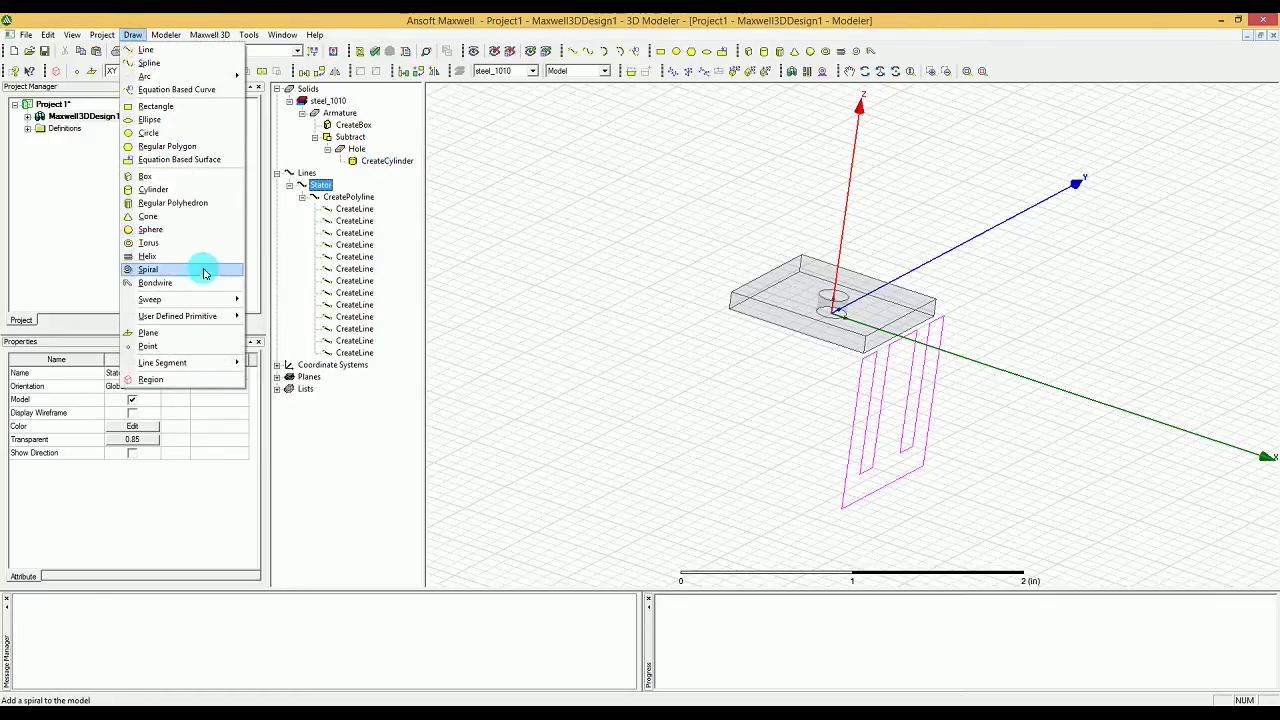
{"action": "mouse_move", "coordinate": [213, 300]}
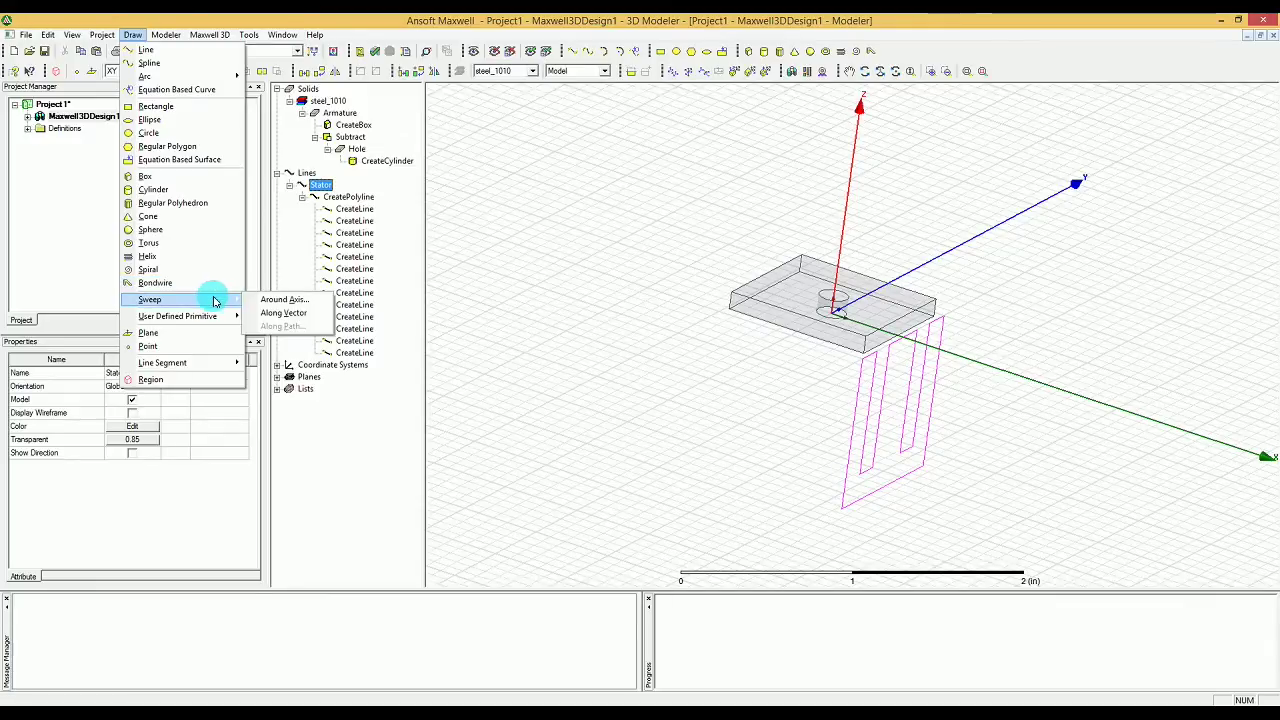
{"action": "left_click", "coordinate": [295, 315]}
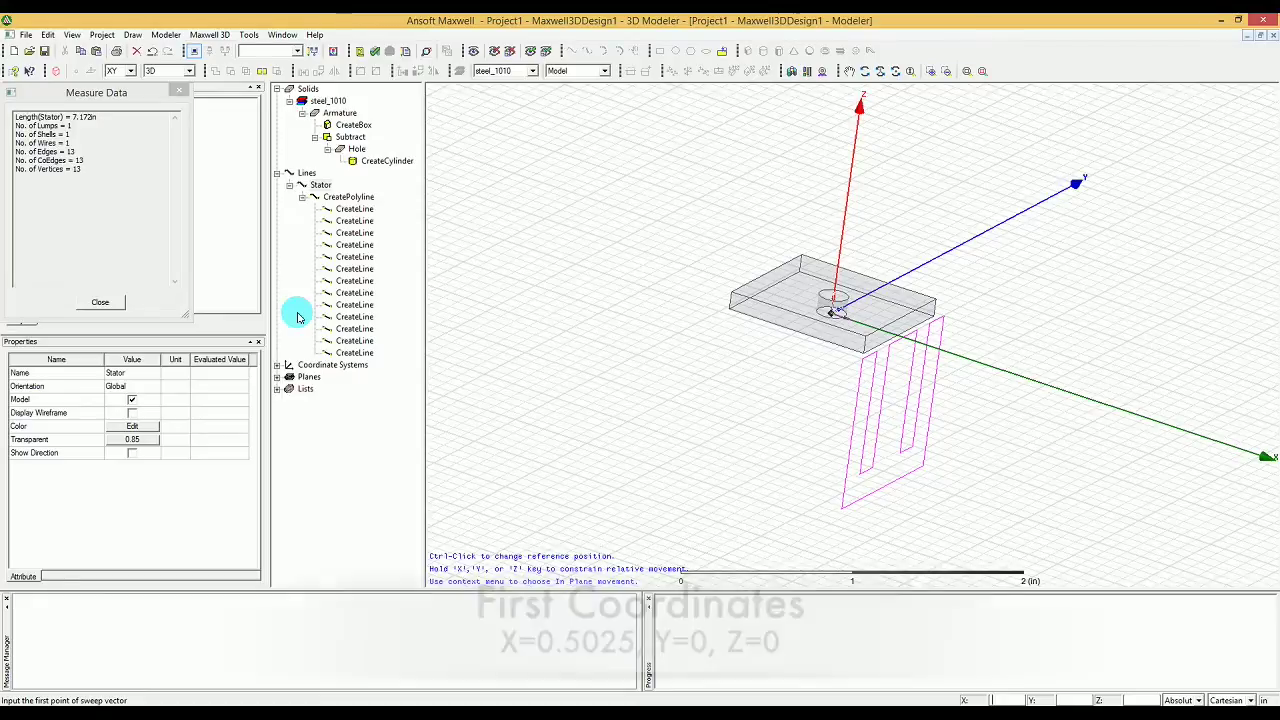
- Place the sweep vector's first point at (0.5025, 0, 0)
{"action": "type", "text": "0.502"}
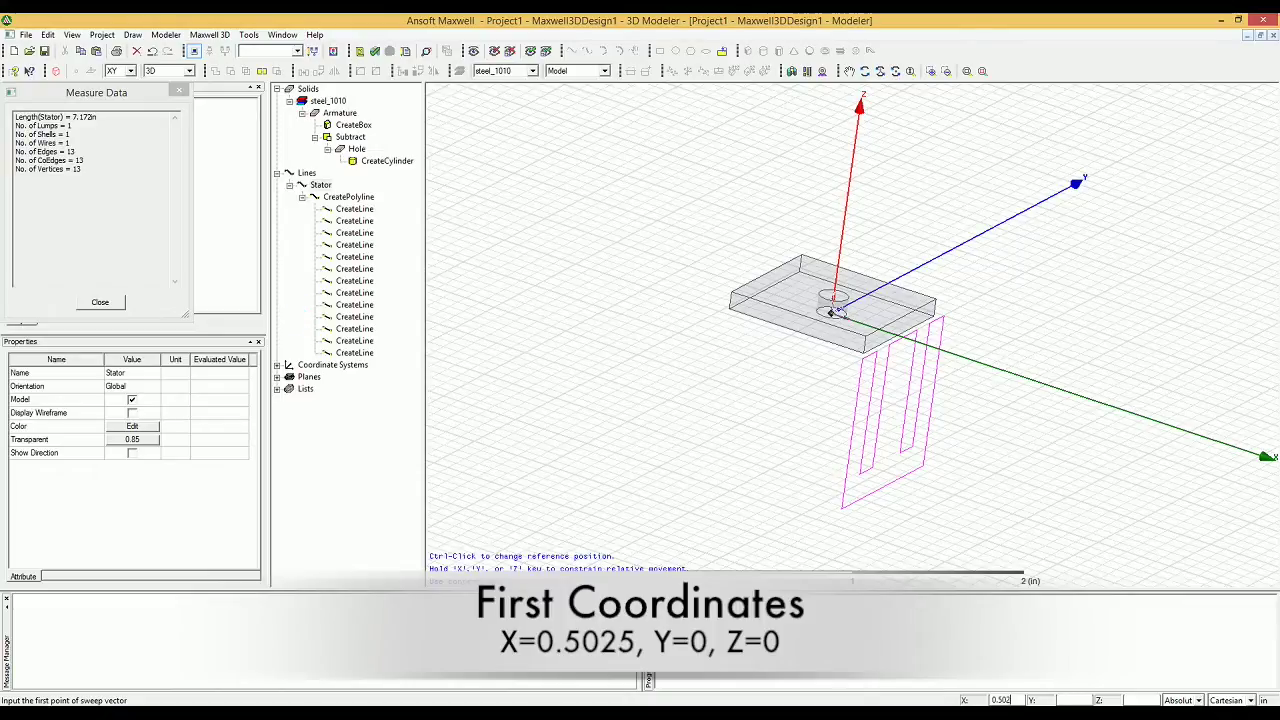
{"action": "type", "text": "5"}
{"action": "key", "text": "Return"}
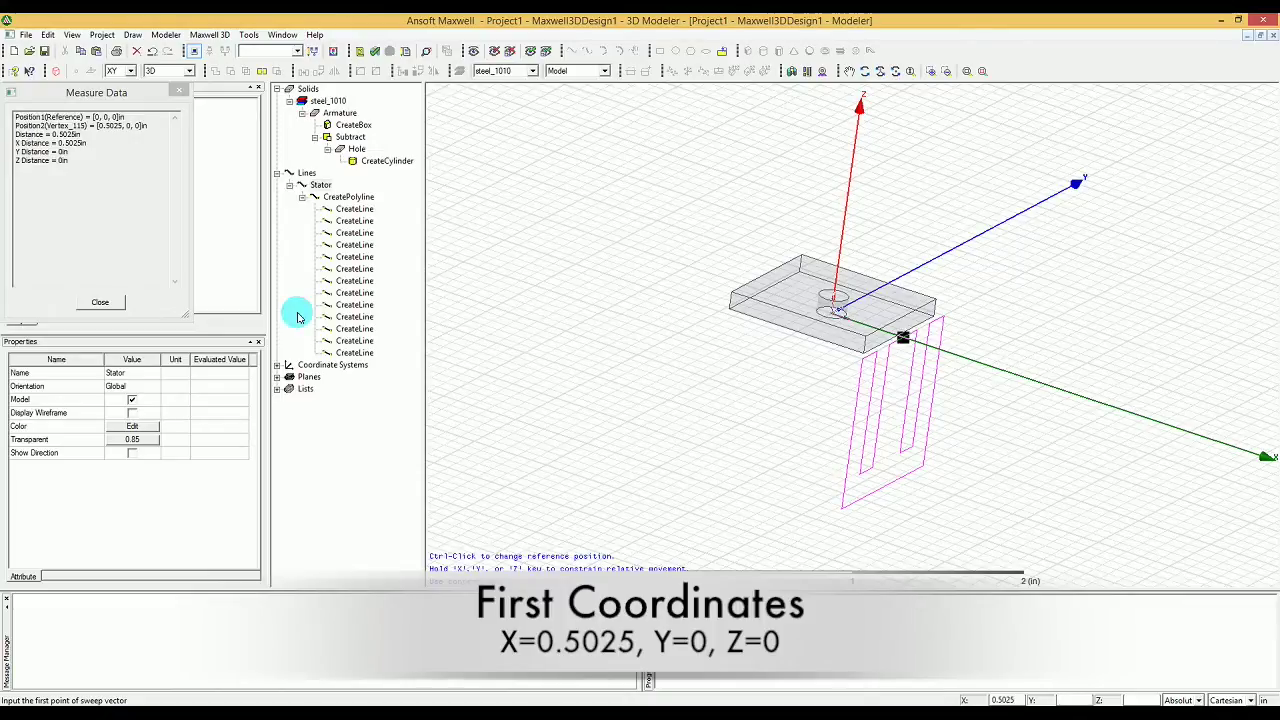
{"action": "type", "text": "0"}
{"action": "key", "text": "Return"}
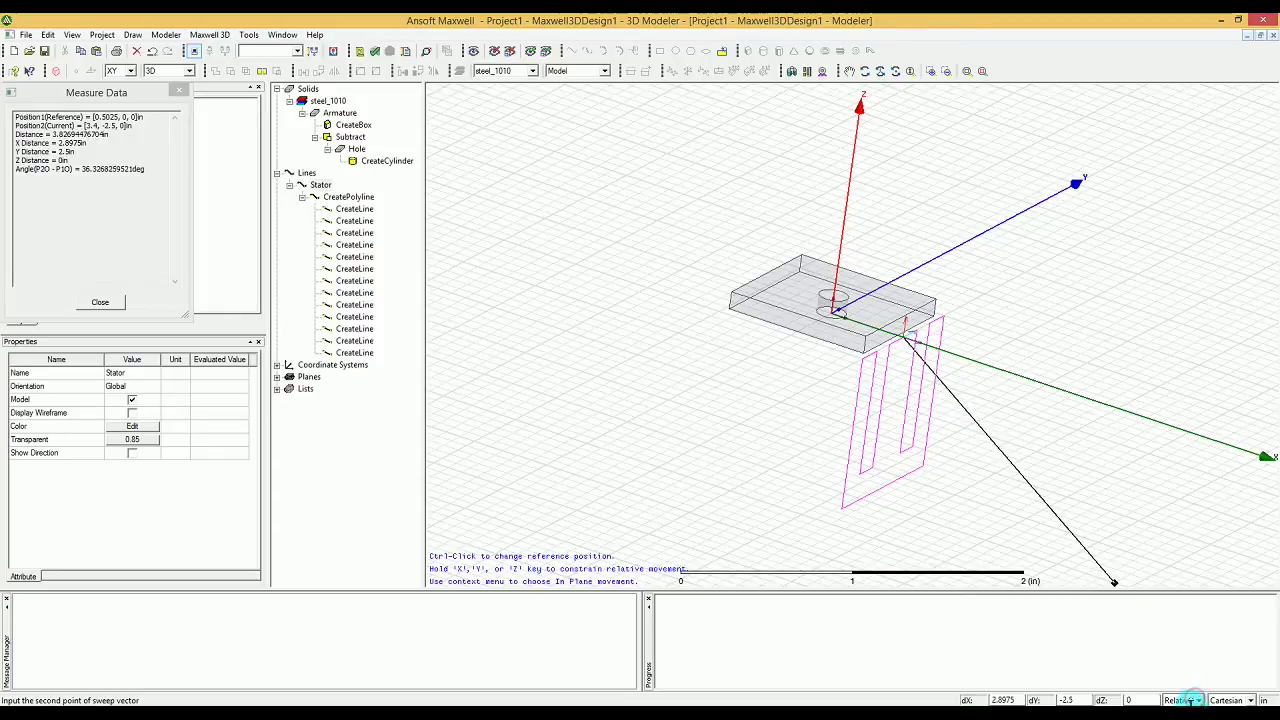
- Switch second-point entry to absolute coordinates, showing 3.5, -2.4, 0
{"action": "left_click", "coordinate": [1183, 700]}
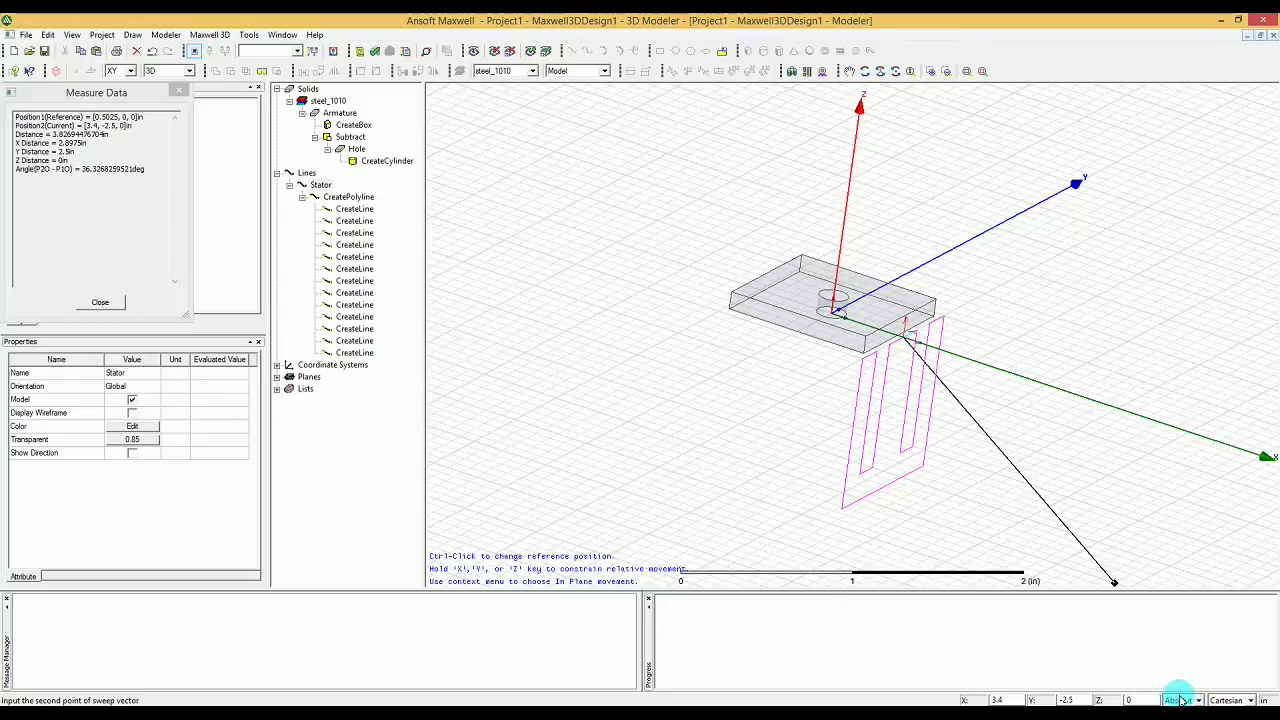
{"action": "left_click", "coordinate": [1060, 699]}
{"action": "left_click", "coordinate": [1008, 699]}
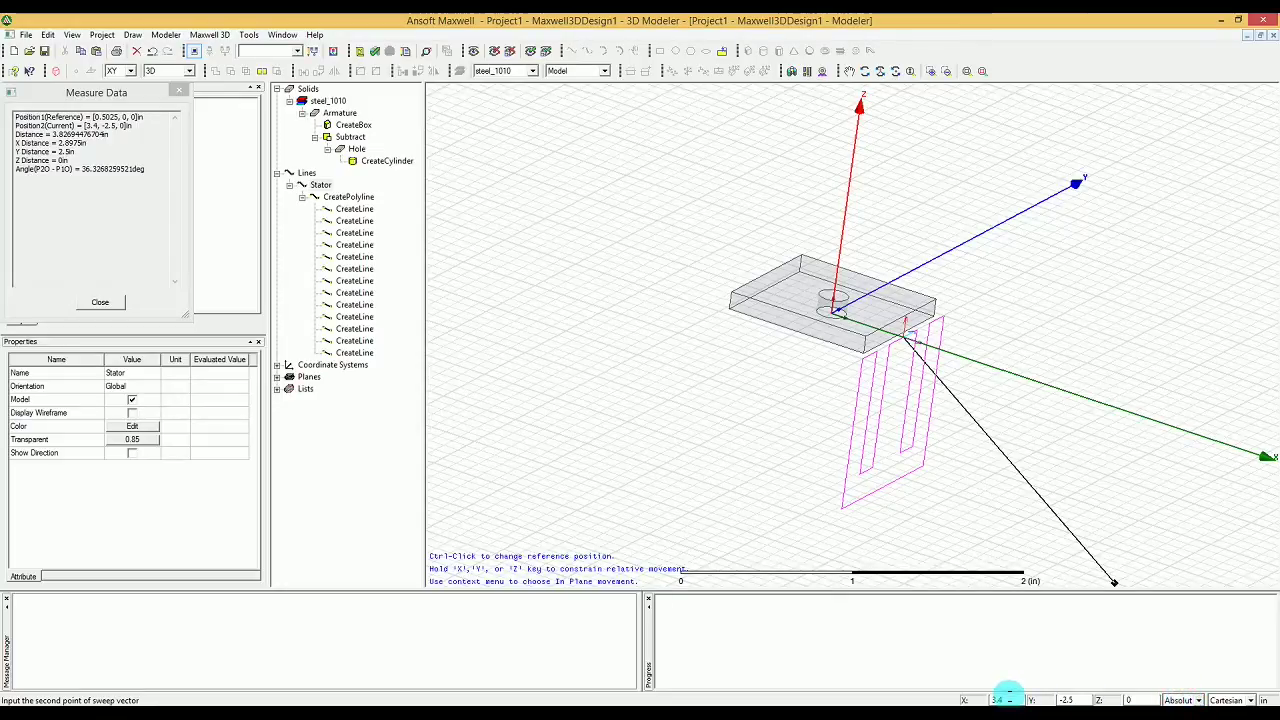
{"action": "key", "text": "Return"}
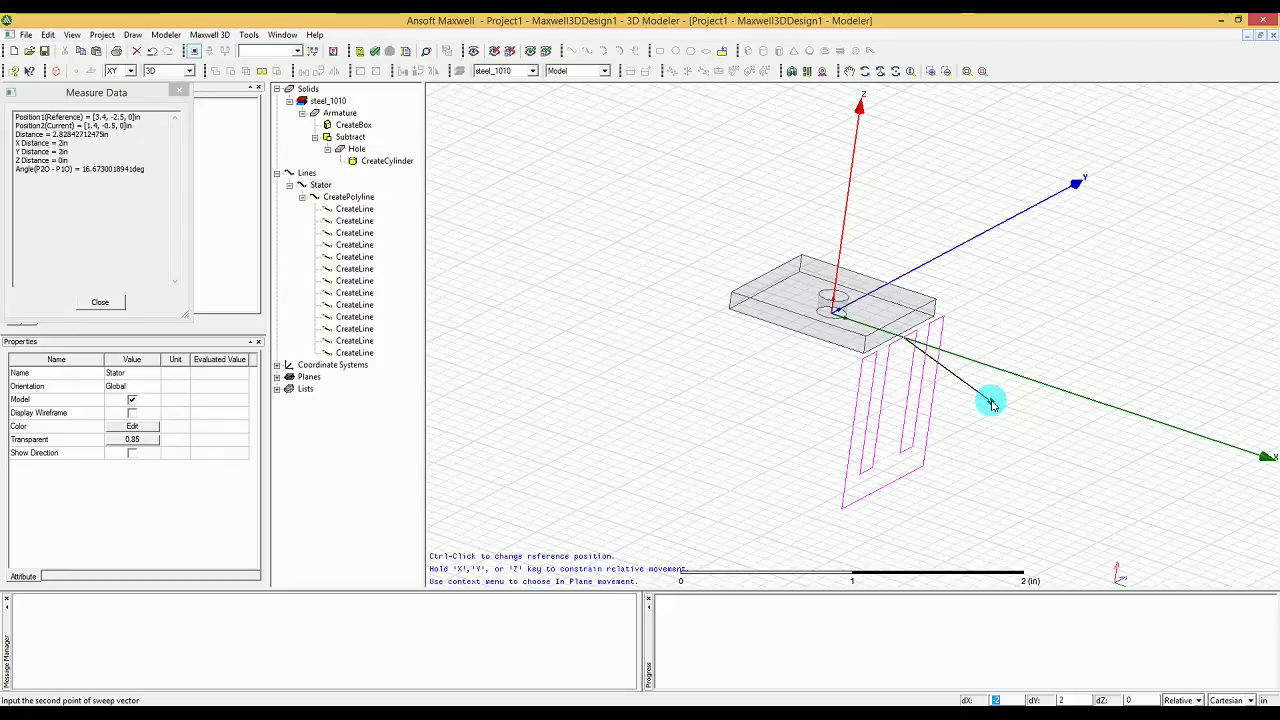
{"action": "left_click", "coordinate": [990, 403], "text": "ctrl"}
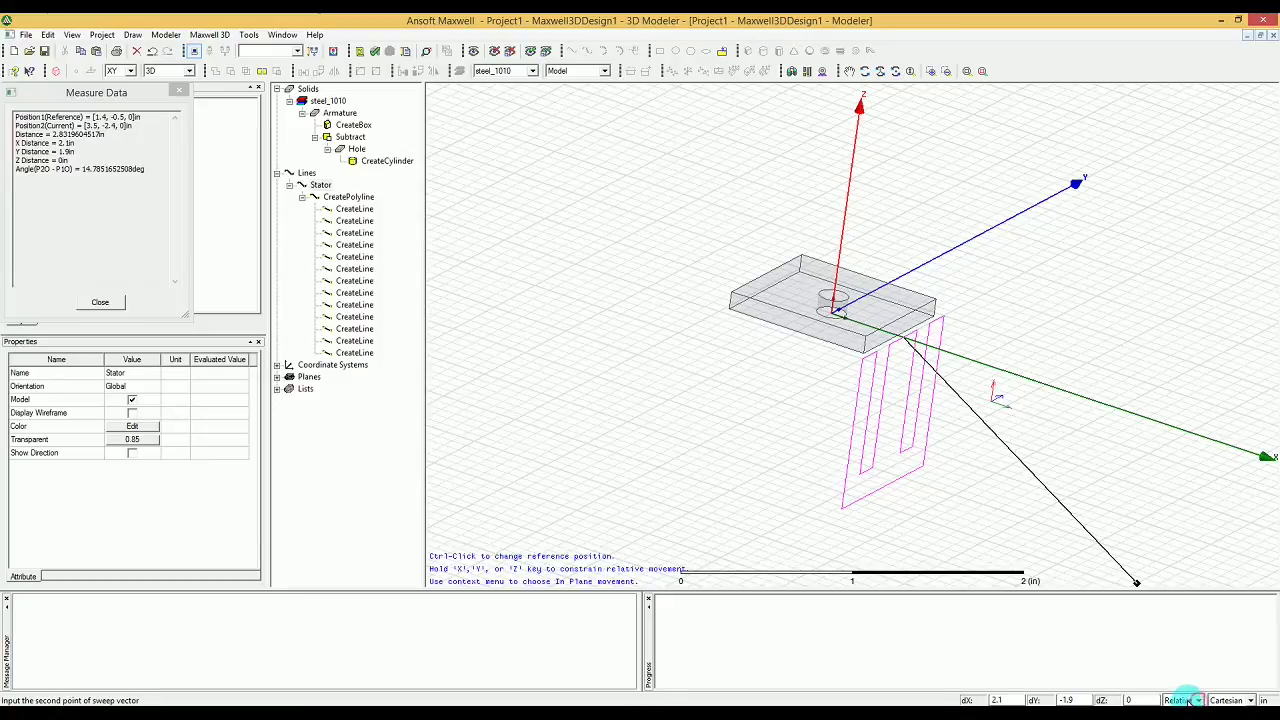
{"action": "key", "text": "Up"}
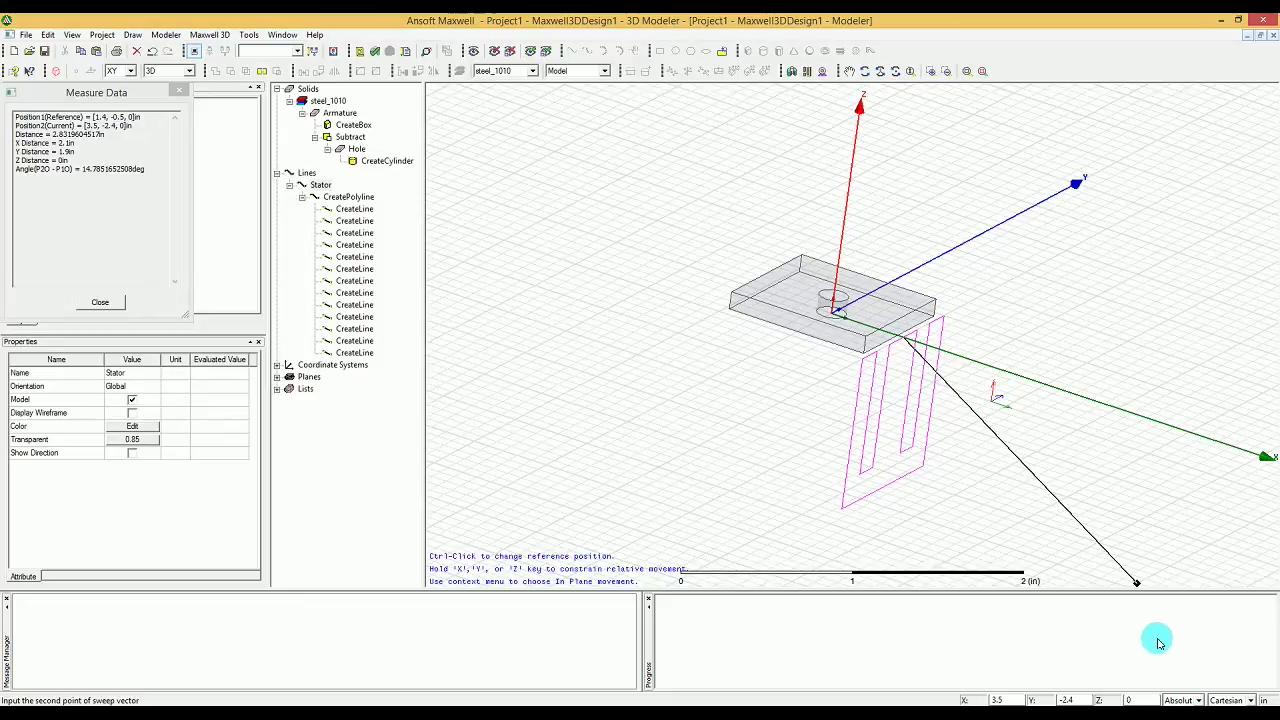
- Enter the sweep vector's end point as absolute (0.091, 0, 0)
{"action": "key", "text": "Tab"}
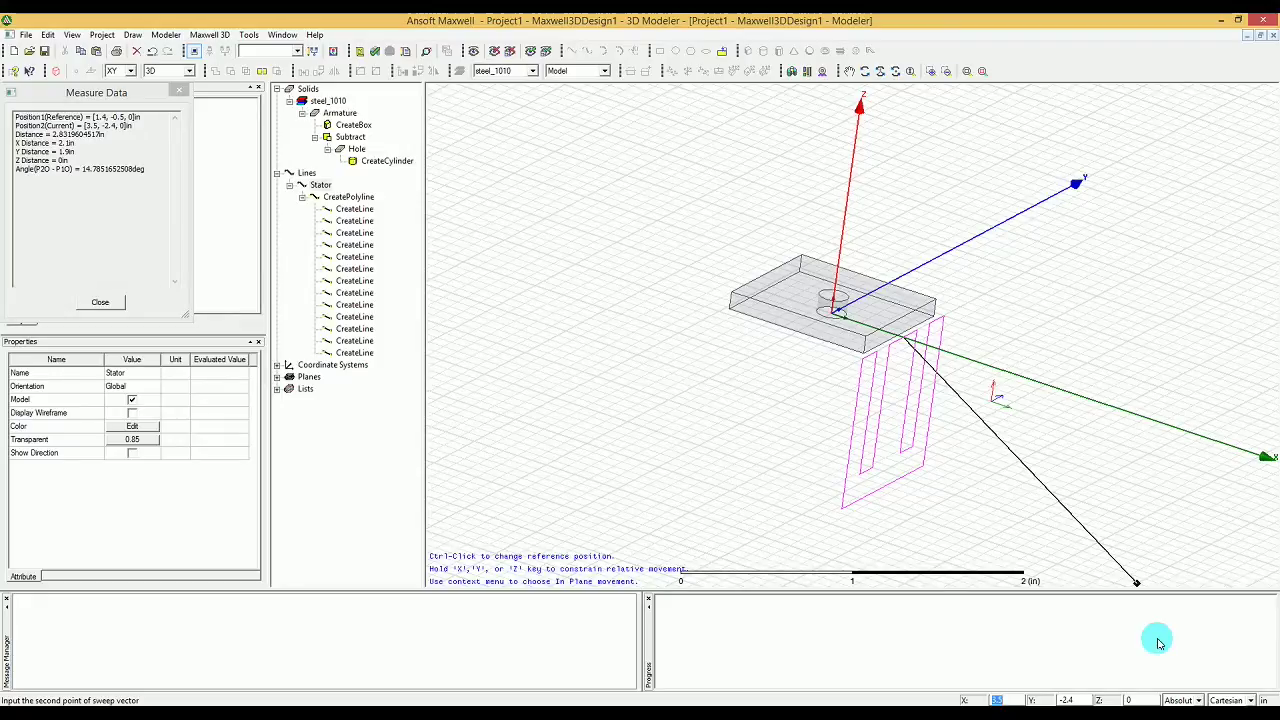
{"action": "type", "text": "0"}
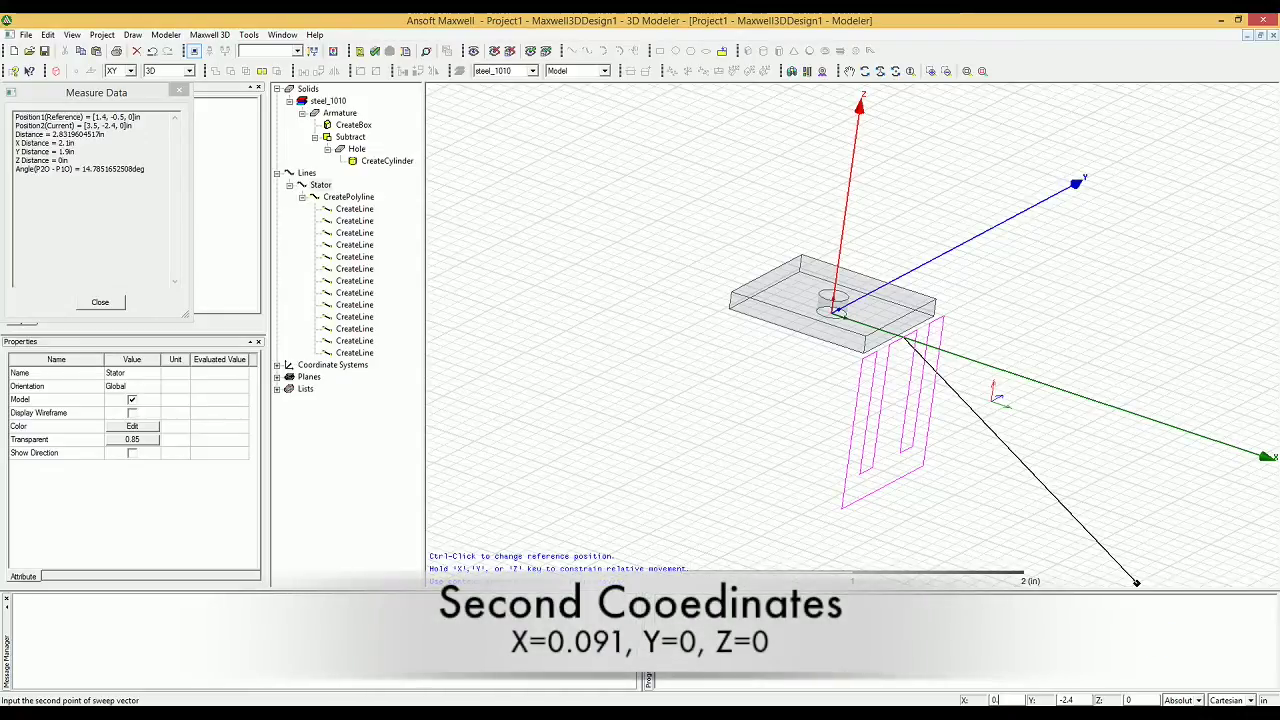
{"action": "type", "text": ".091"}
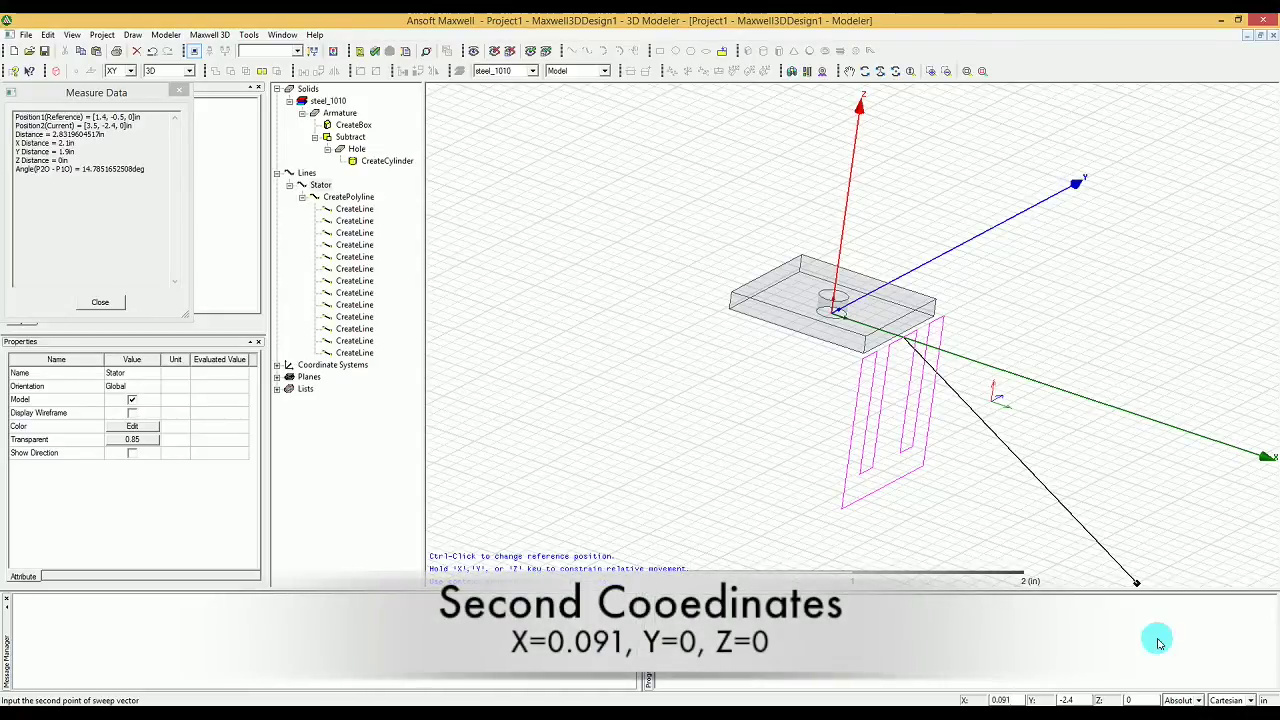
{"action": "key", "text": "Tab"}
{"action": "type", "text": "0"}
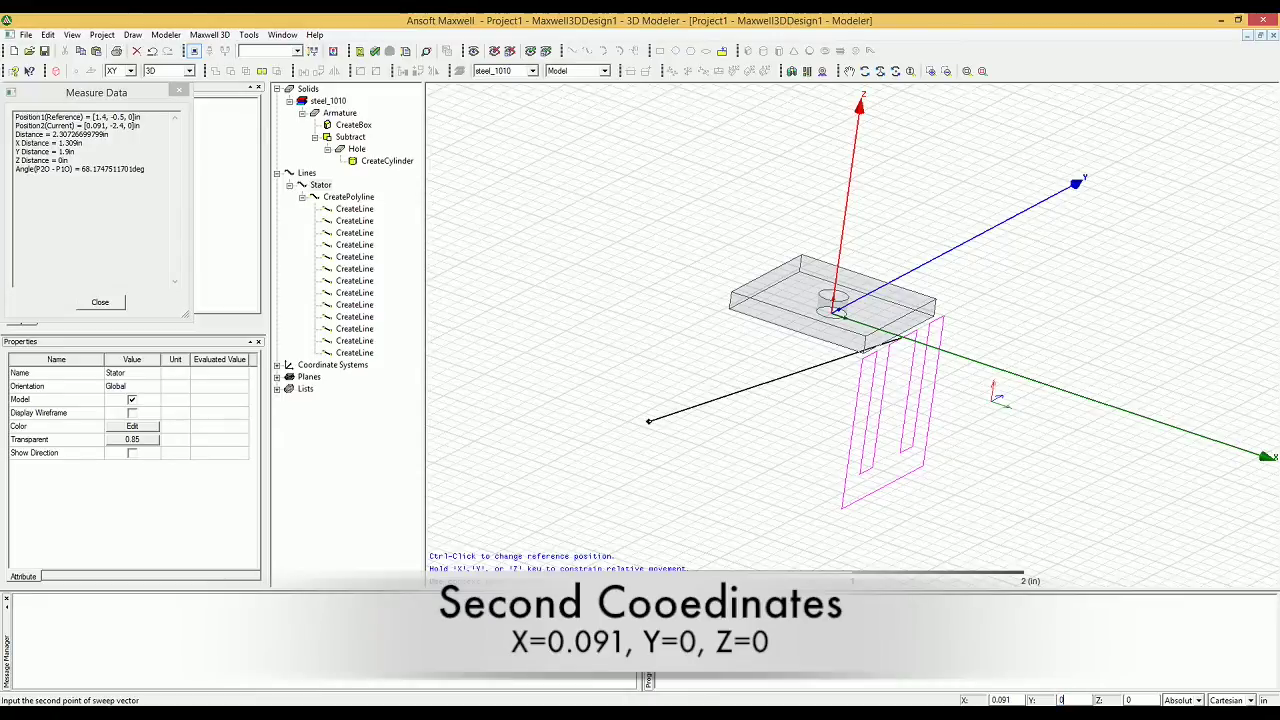
{"action": "key", "text": "Tab"}
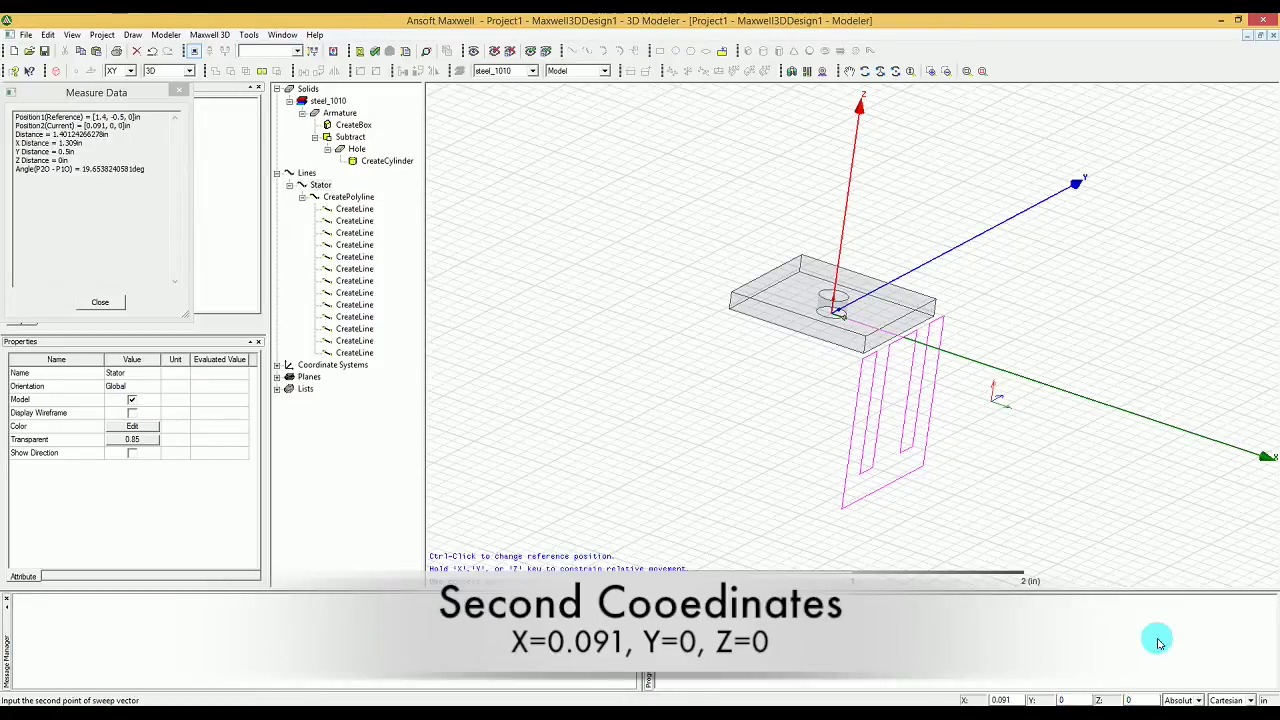
{"action": "key", "text": "Return"}
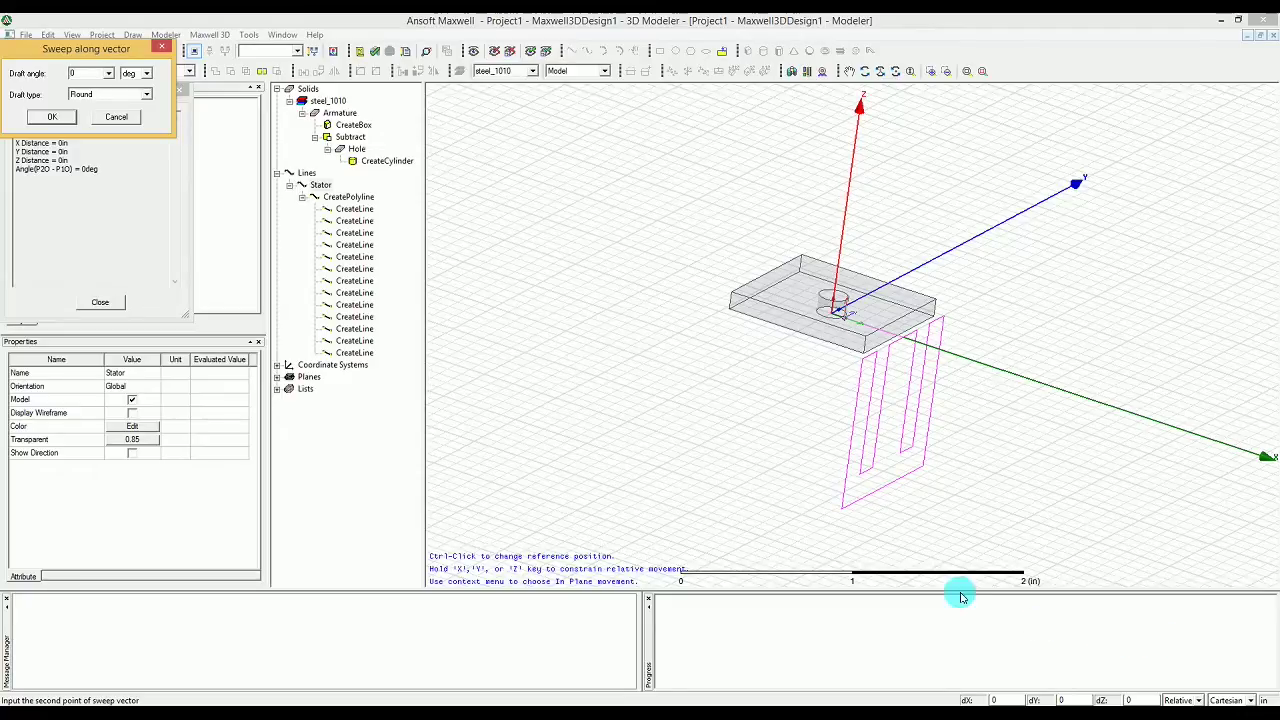
- Confirm the sweep with a 0 draft angle and accept the Stator's default properties
{"action": "left_click", "coordinate": [44, 118]}
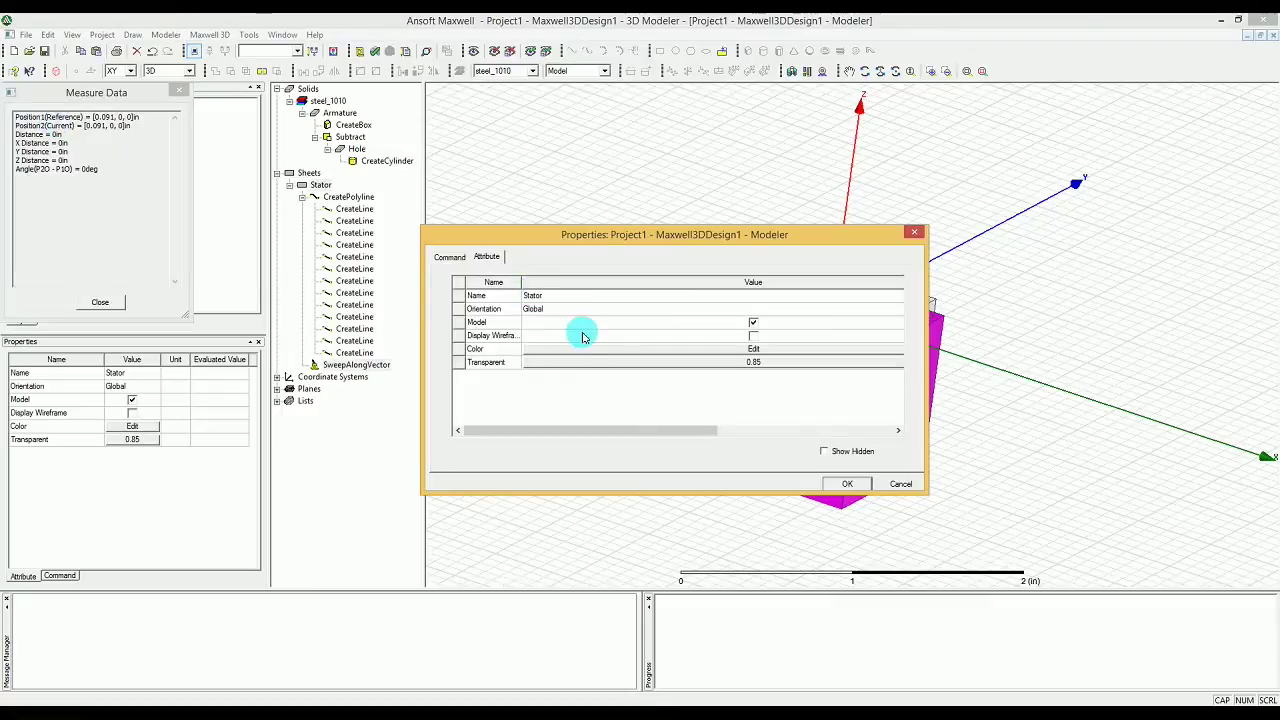
{"action": "left_click", "coordinate": [858, 486]}
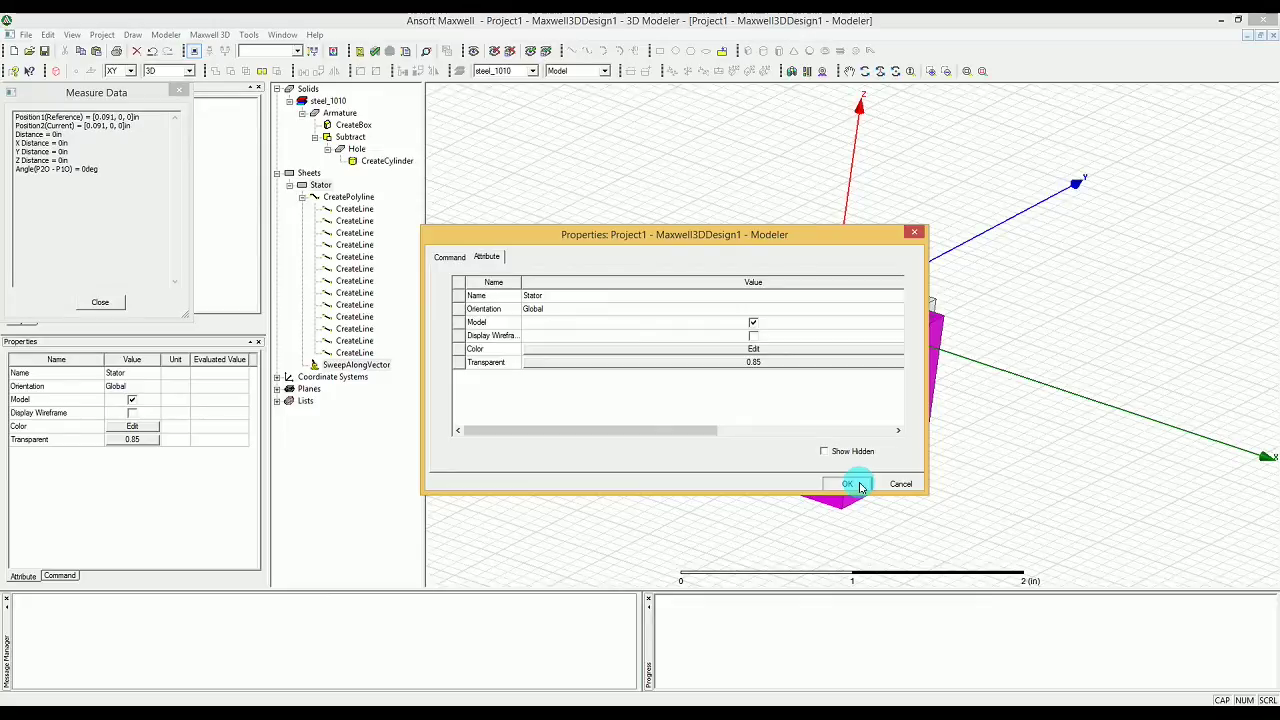
{"action": "left_click", "coordinate": [848, 484]}
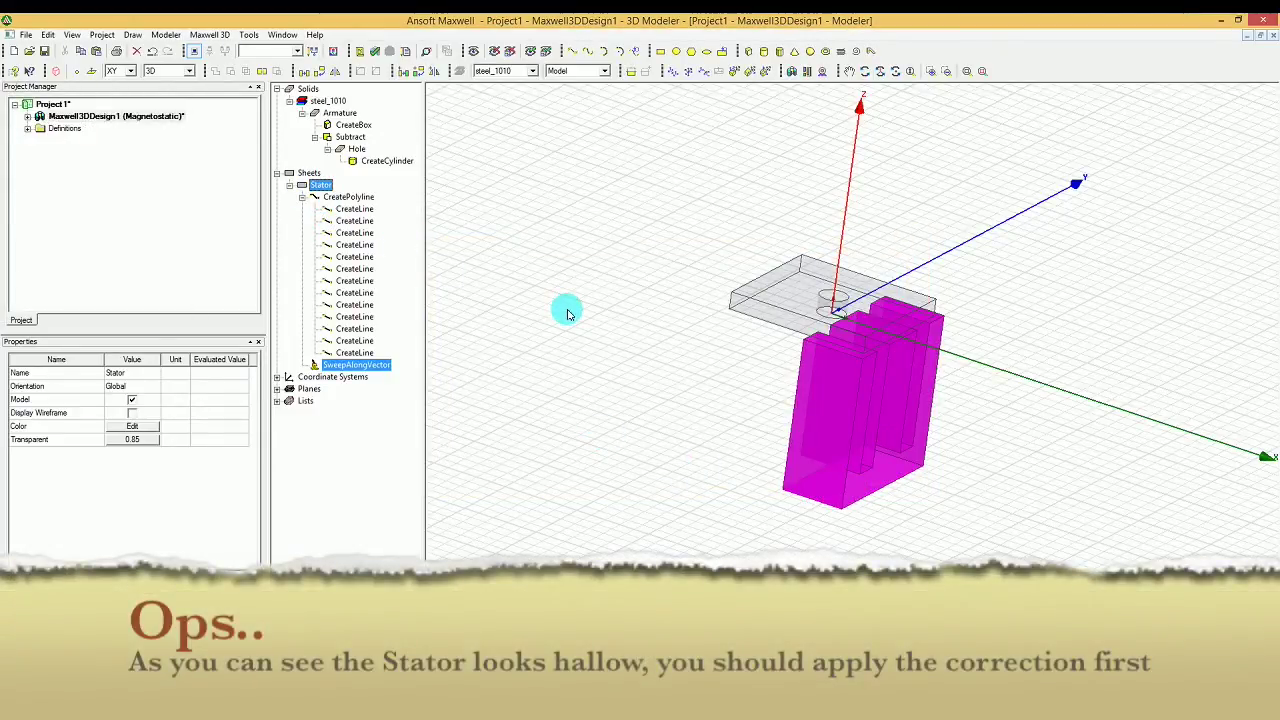
- Collapse the Stator history node and reveal the Edit > Duplicate submenu options
{"action": "left_click", "coordinate": [289, 185]}
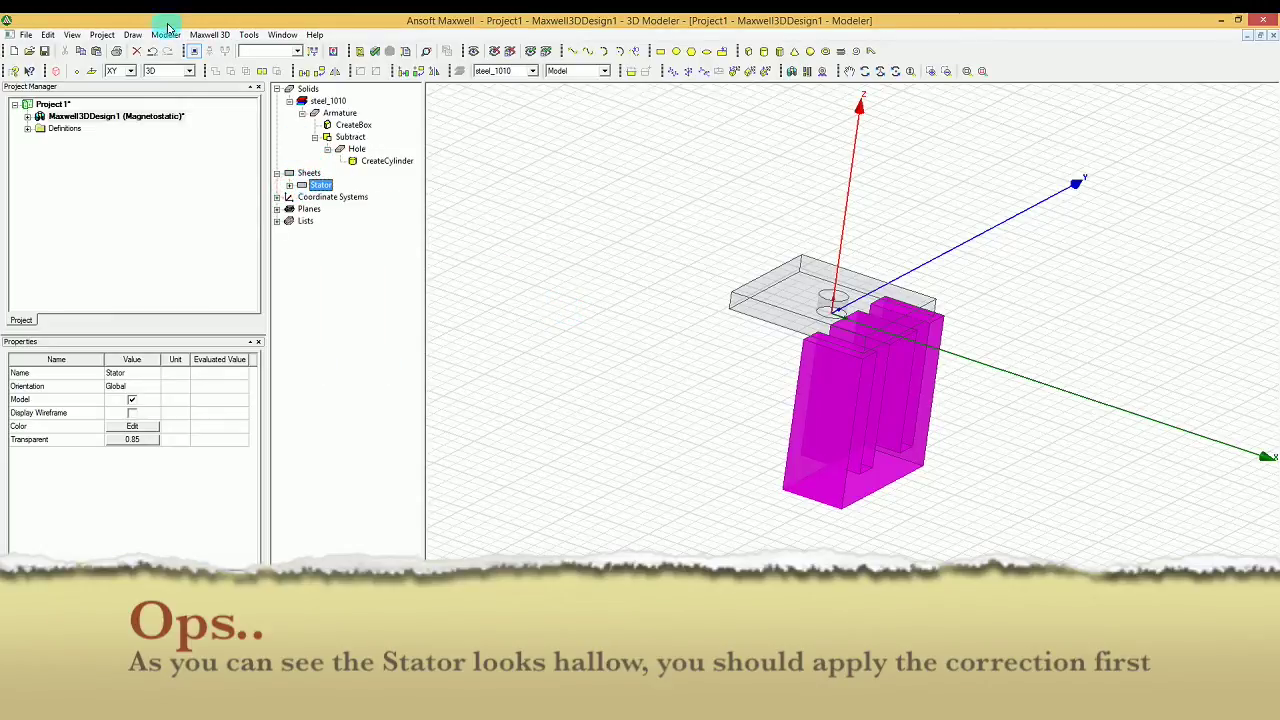
{"action": "left_click", "coordinate": [132, 34]}
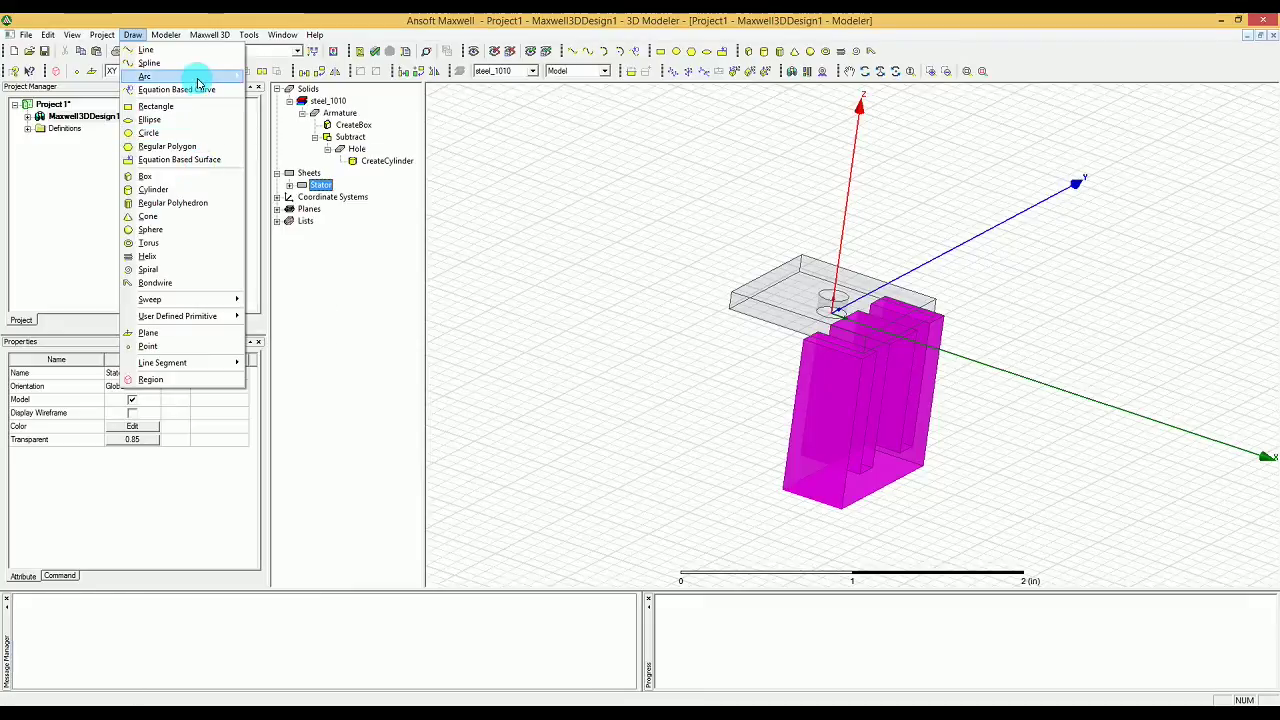
{"action": "mouse_move", "coordinate": [198, 80]}
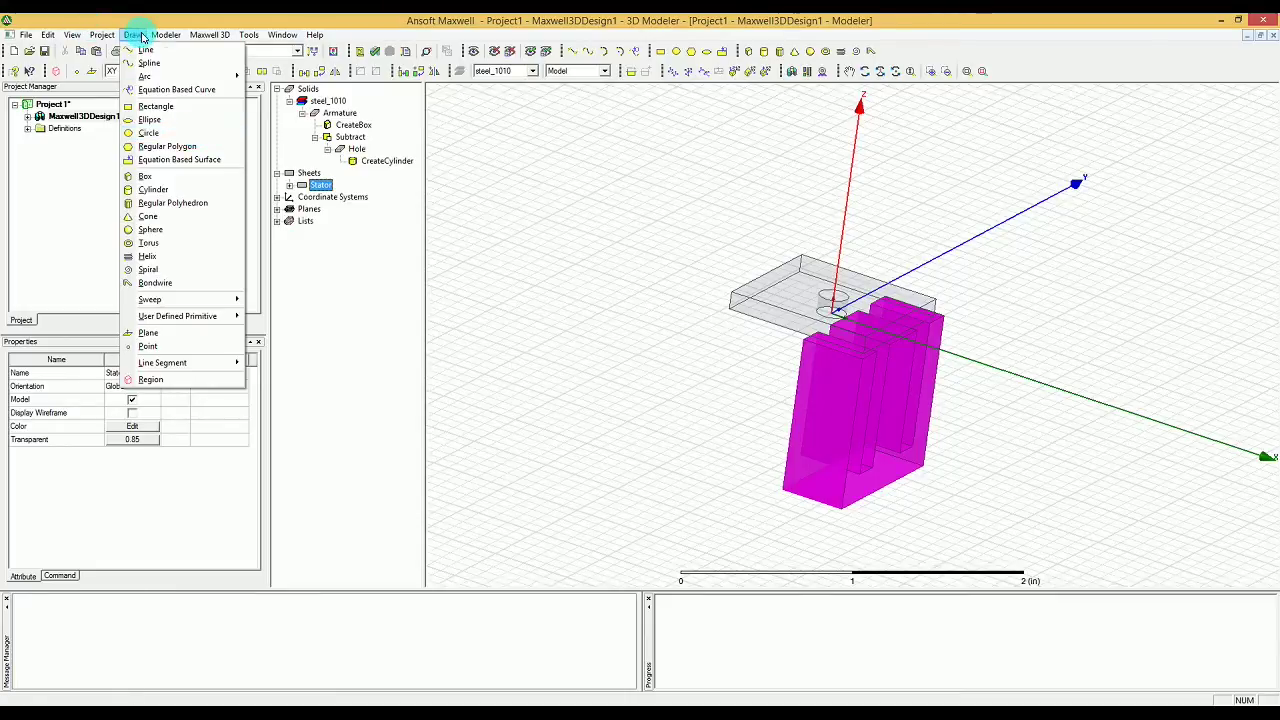
{"action": "mouse_move", "coordinate": [46, 40]}
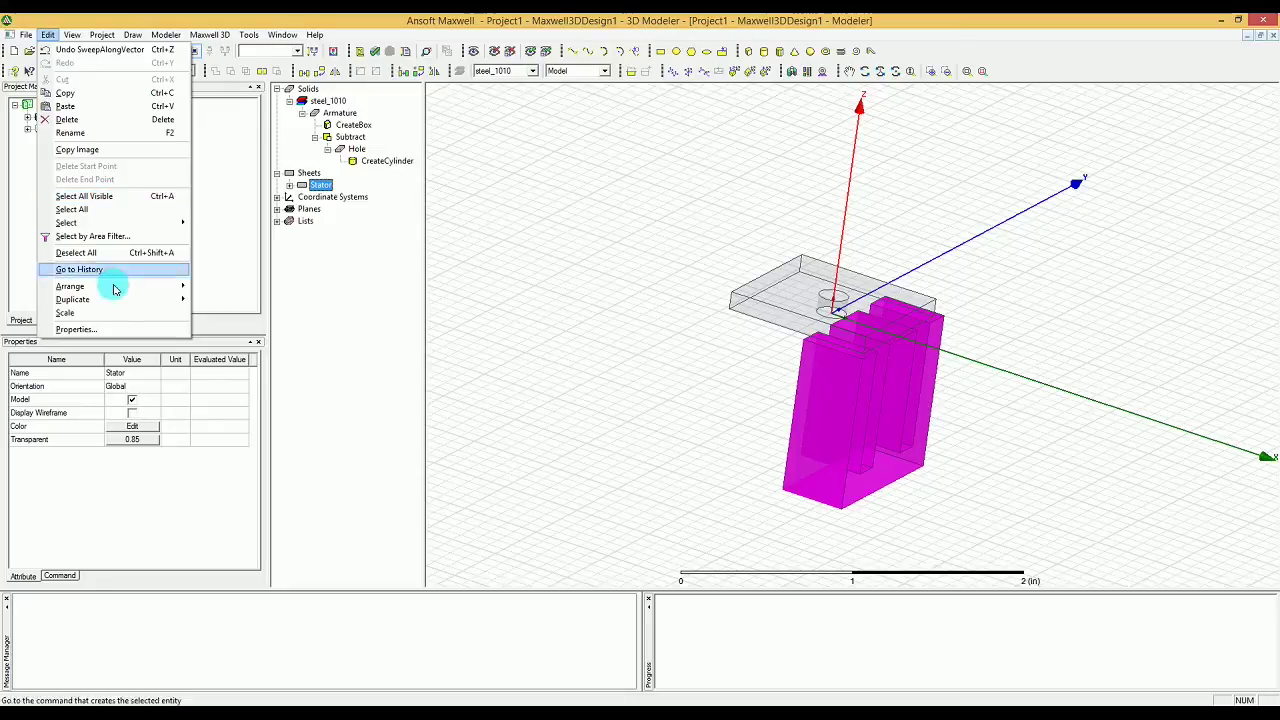
{"action": "mouse_move", "coordinate": [114, 299]}
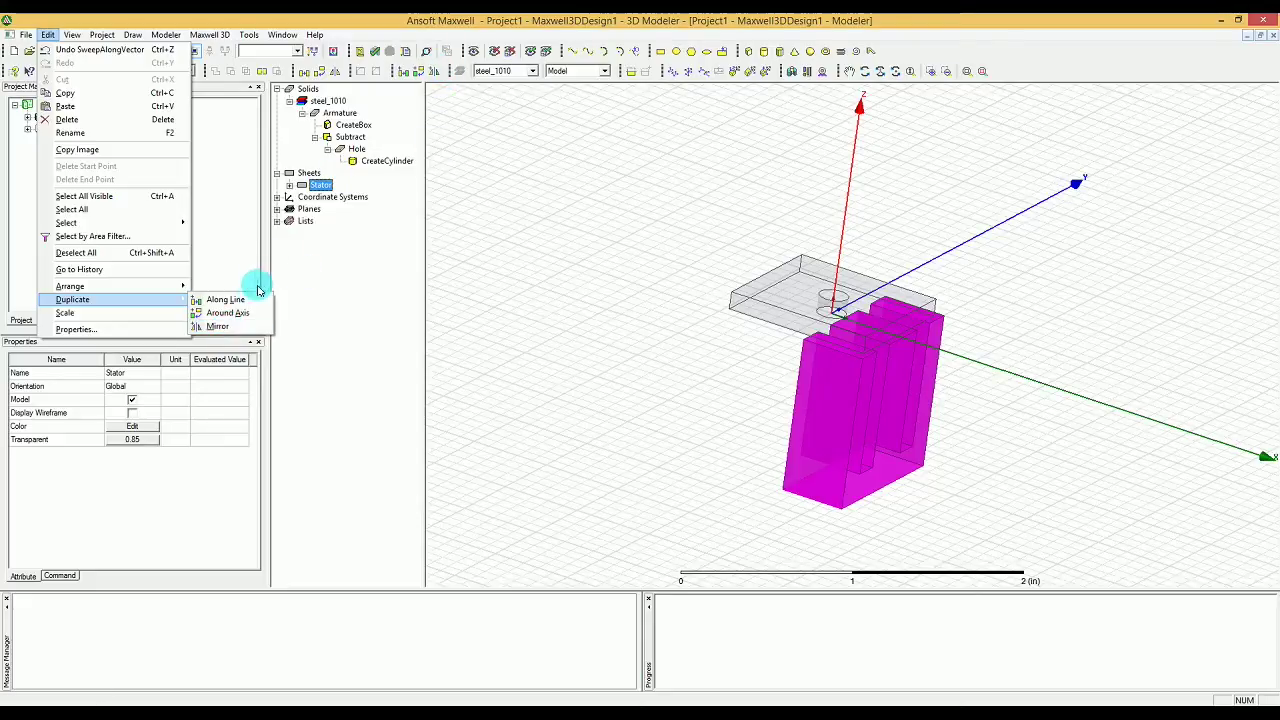
- Mirror-duplicate the Stator about anchor (0, 0, 0) with normal (-1, 0, 0), creating Stator_1
{"action": "left_click", "coordinate": [218, 326]}
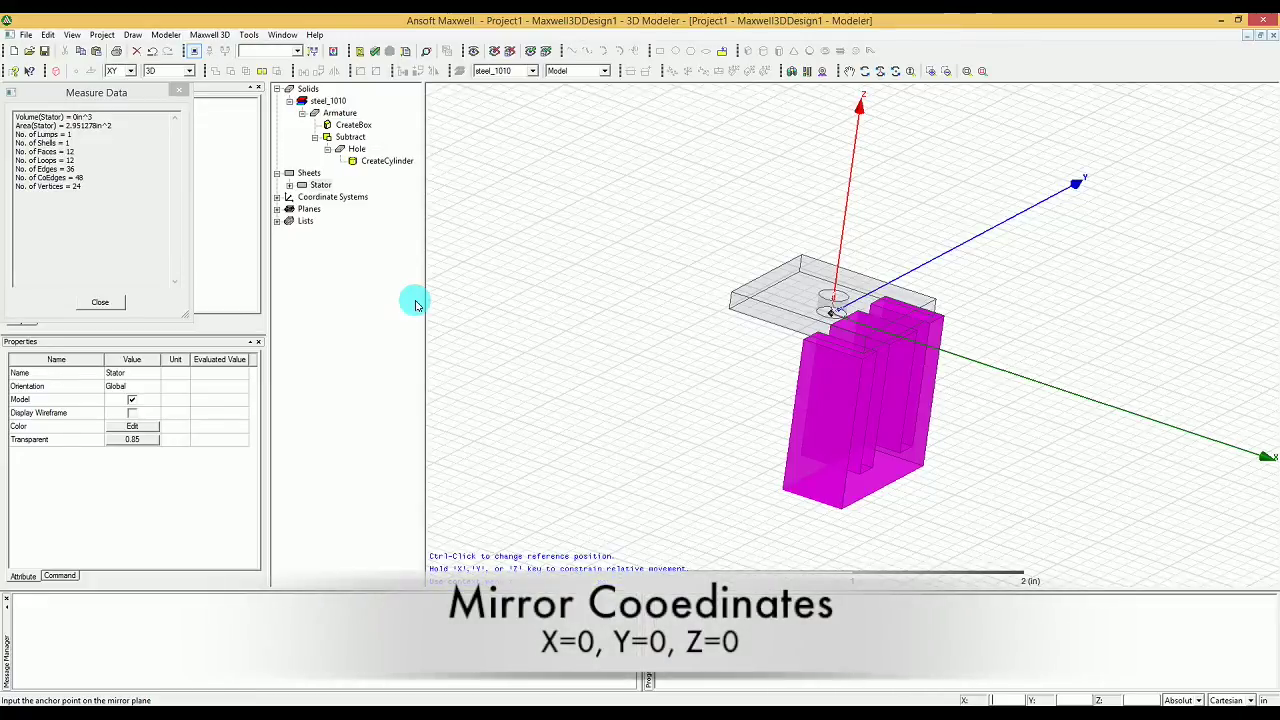
{"action": "type", "text": "0"}
{"action": "key", "text": "Tab"}
{"action": "type", "text": "0"}
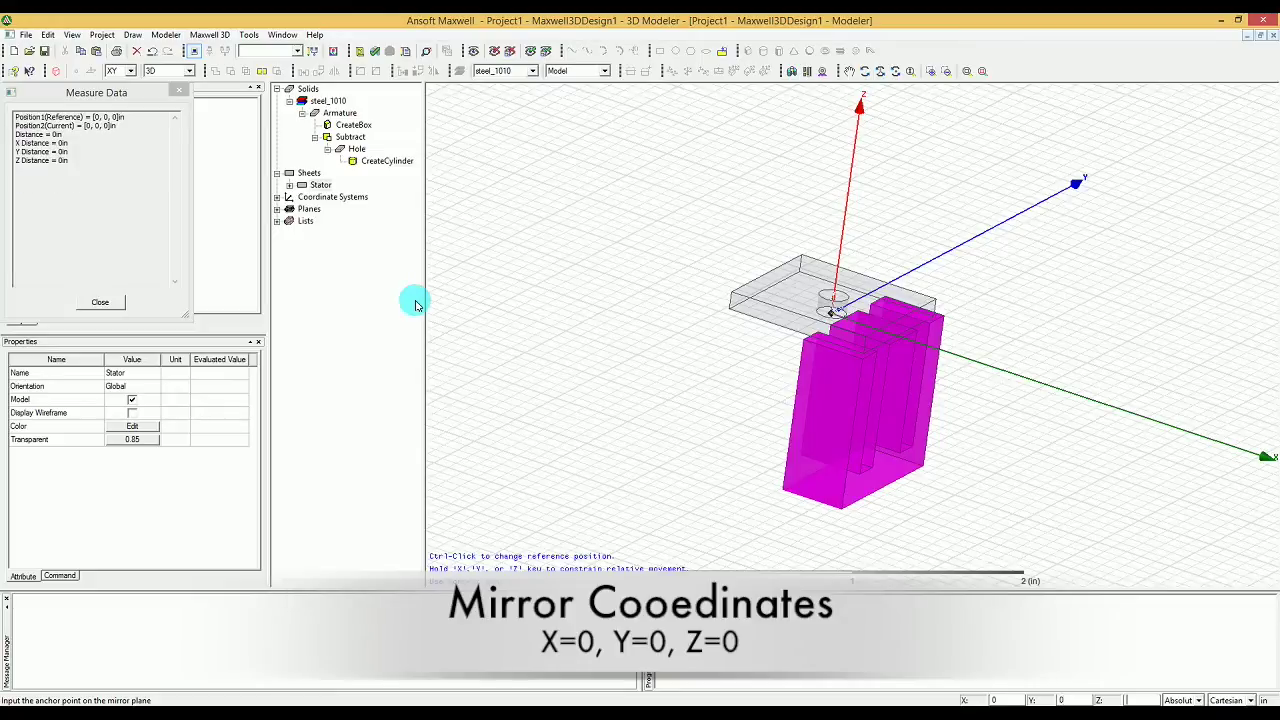
{"action": "key", "text": "Tab"}
{"action": "type", "text": "0"}
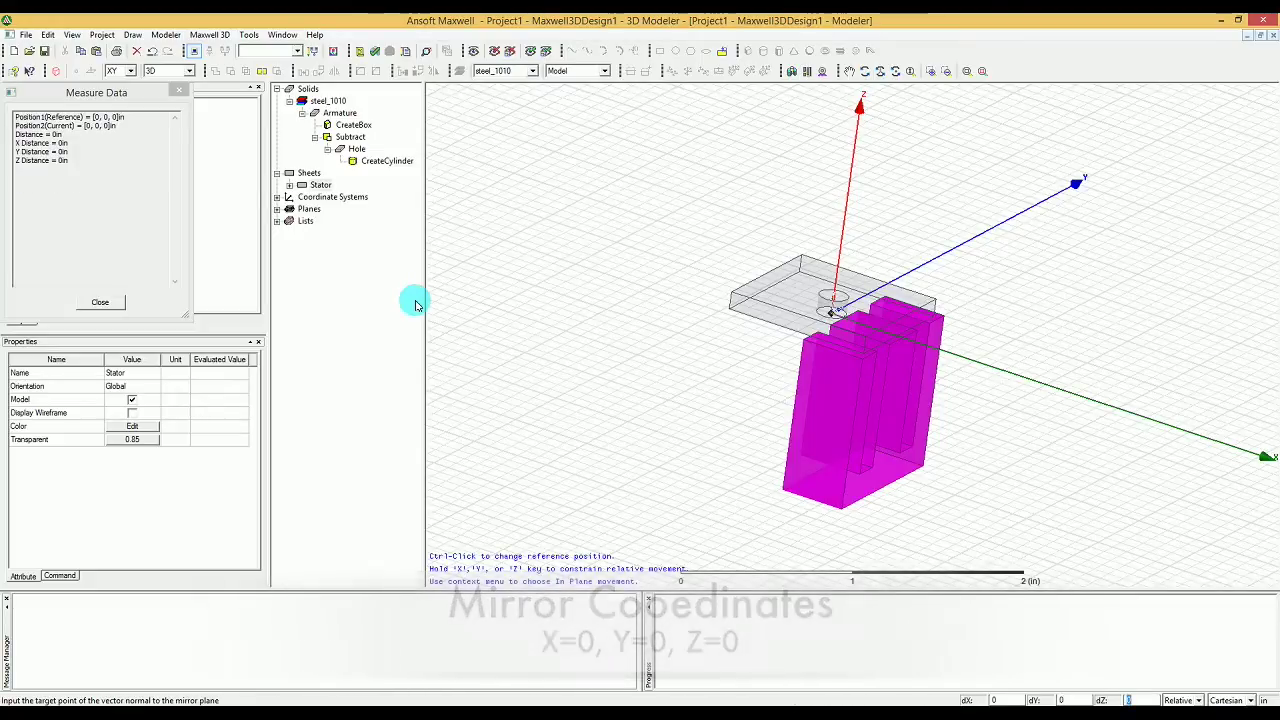
{"action": "key", "text": "Return"}
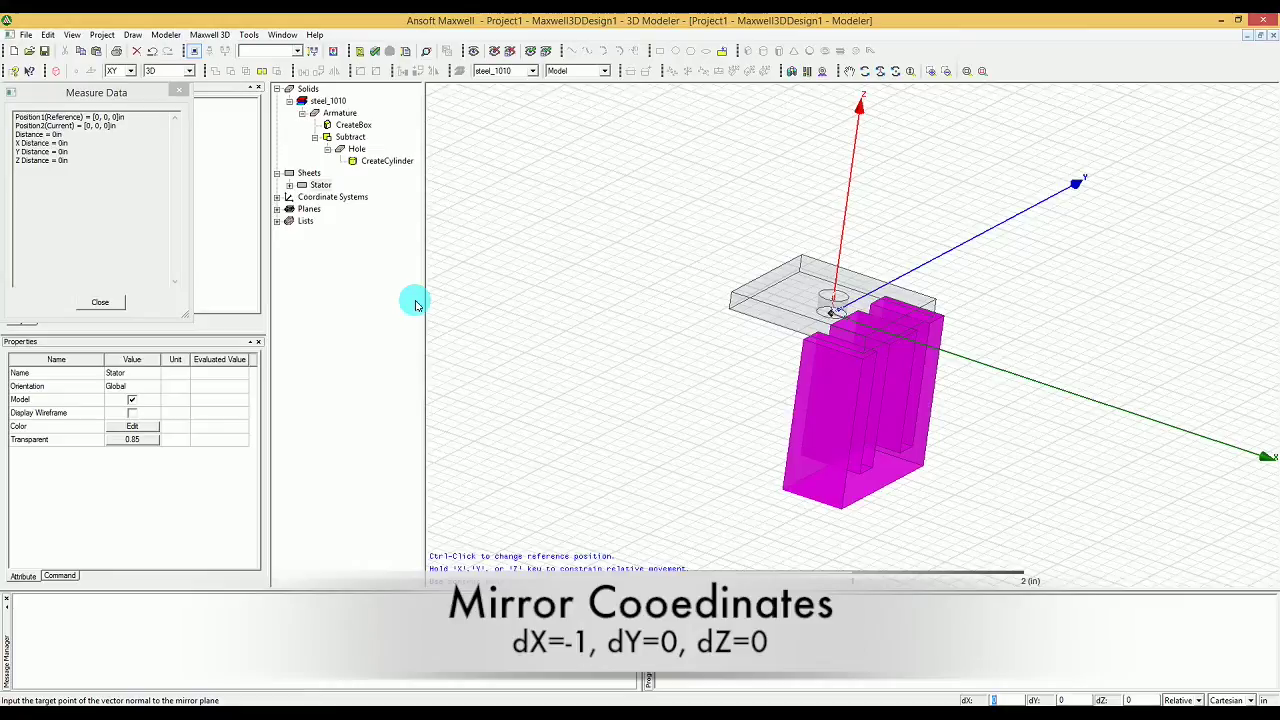
{"action": "type", "text": "-1"}
{"action": "key", "text": "Tab"}
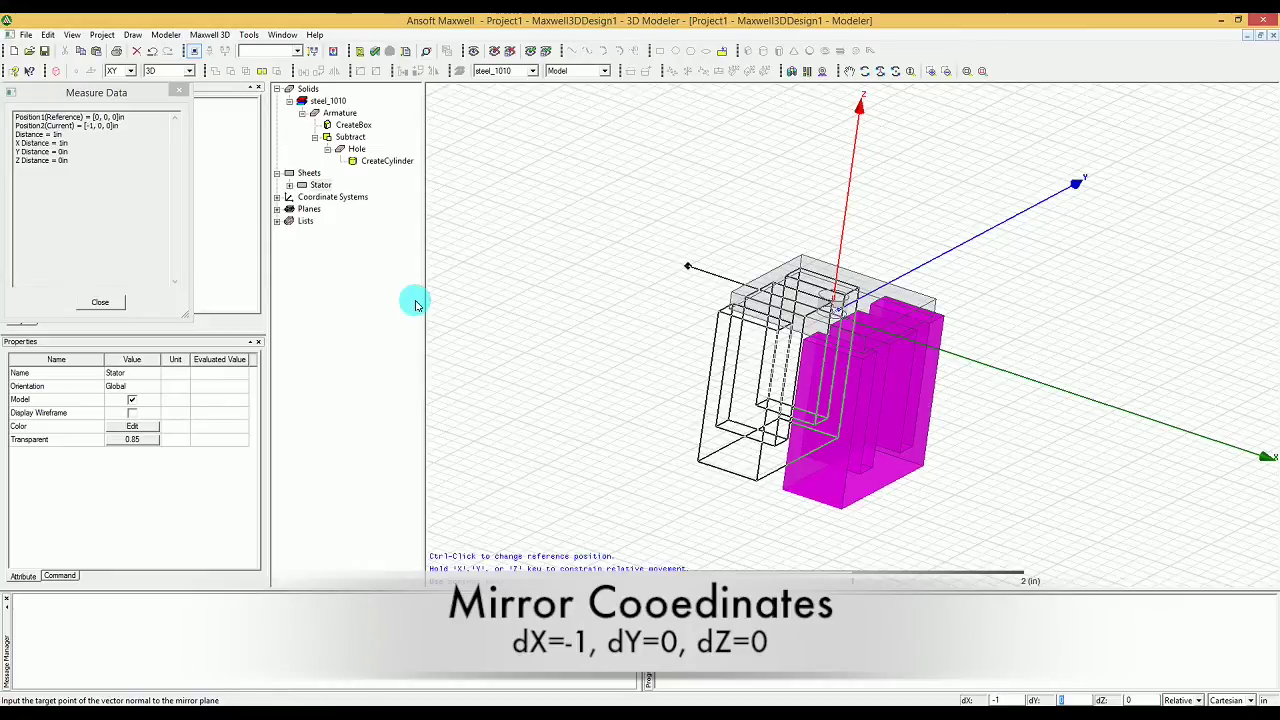
{"action": "key", "text": "Return"}
{"action": "left_click", "coordinate": [532, 300]}
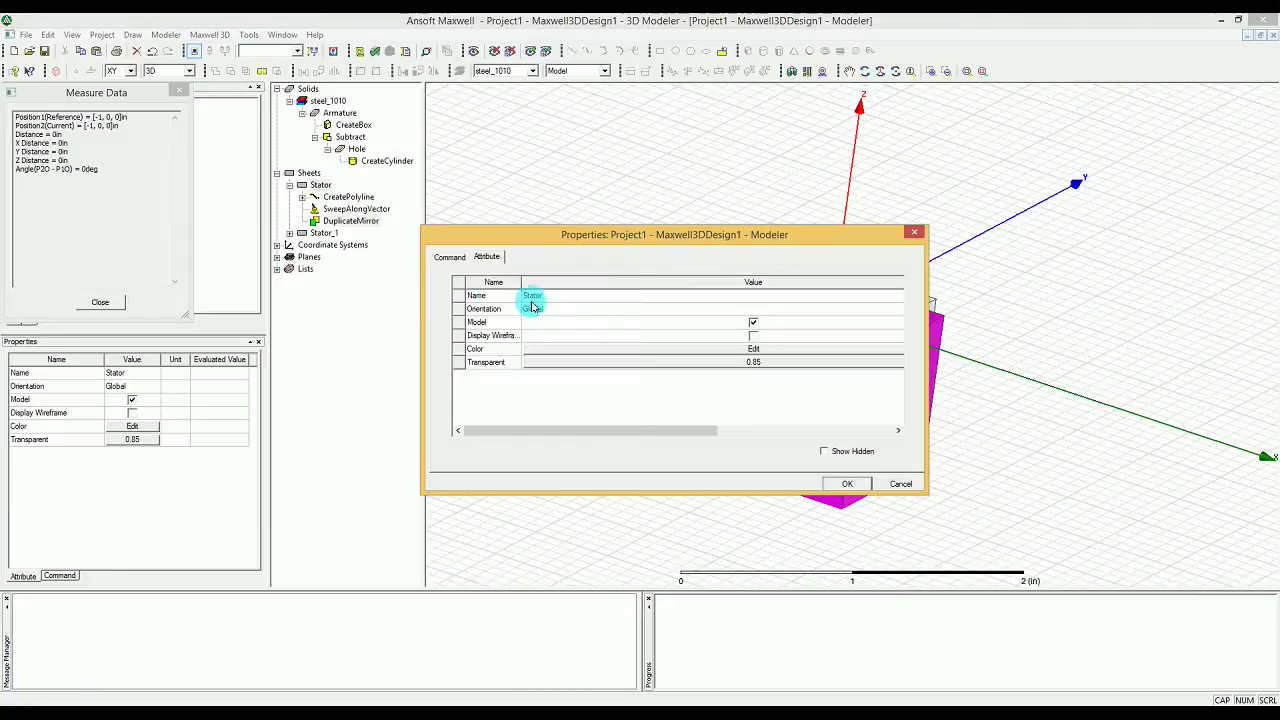
- Accept the mirrored Stator_1 copy's properties
{"action": "left_click", "coordinate": [664, 382]}
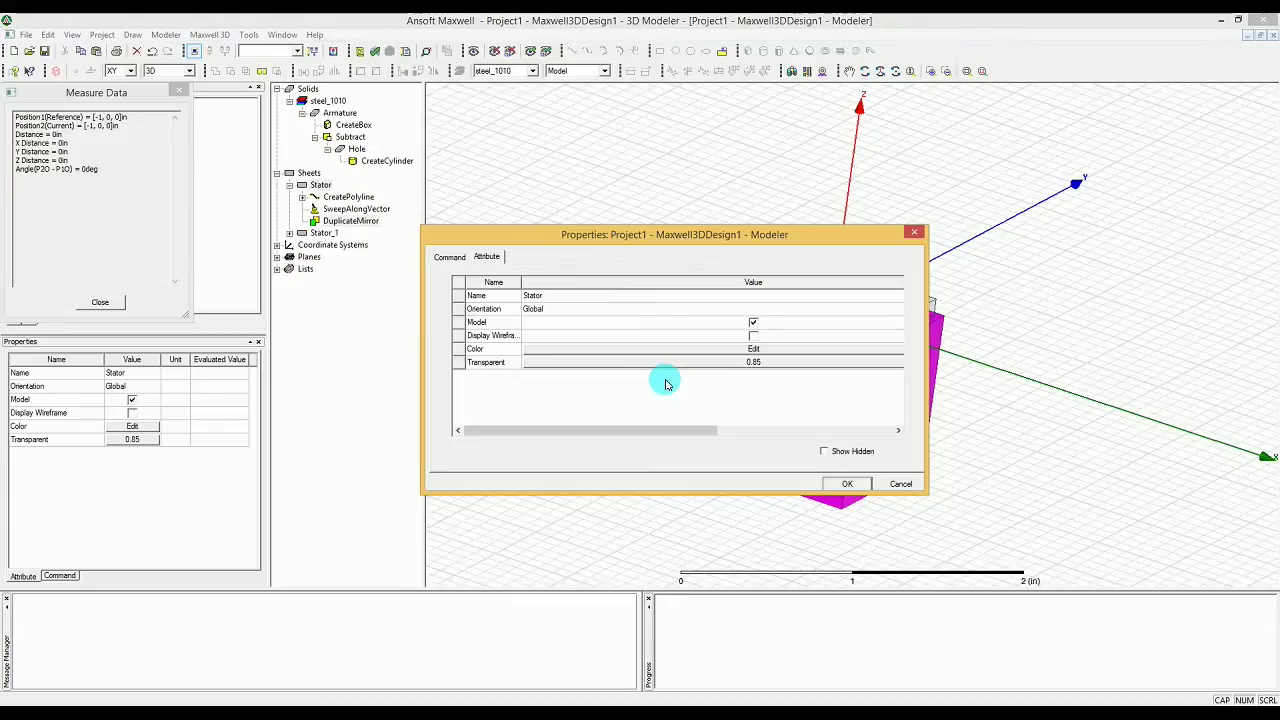
{"action": "key", "text": "Return"}
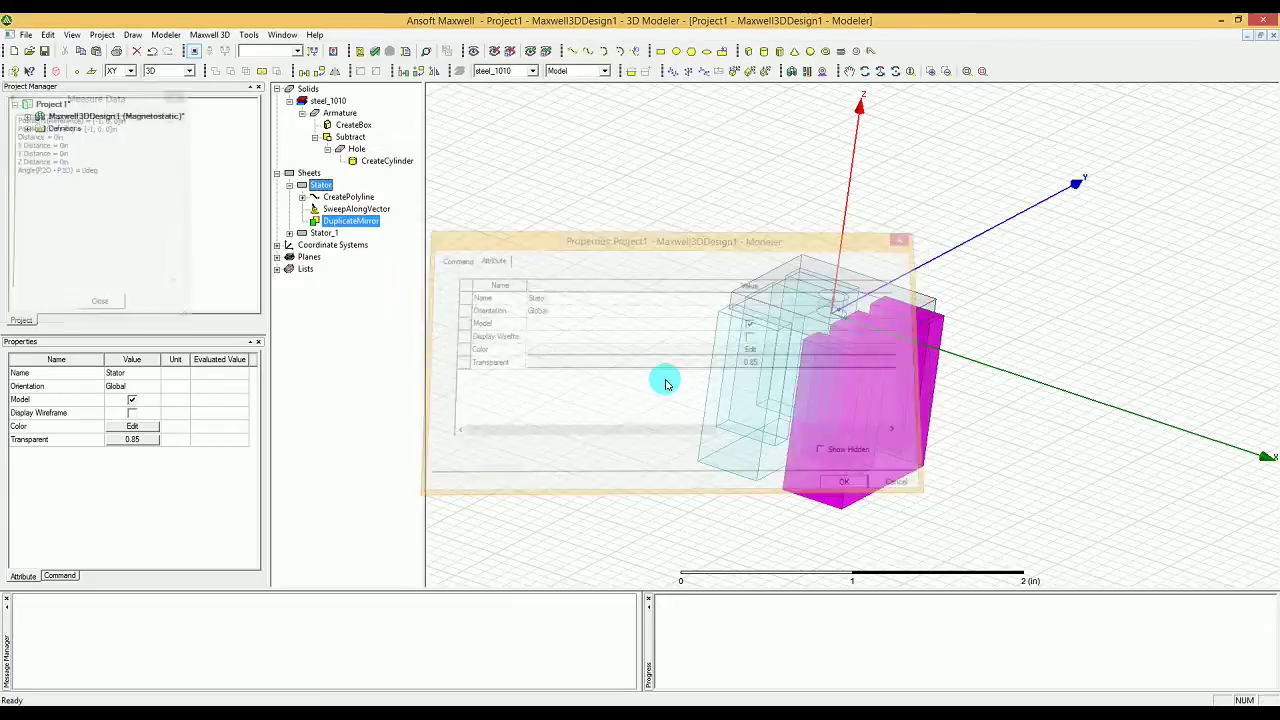
{"action": "left_click", "coordinate": [296, 200]}
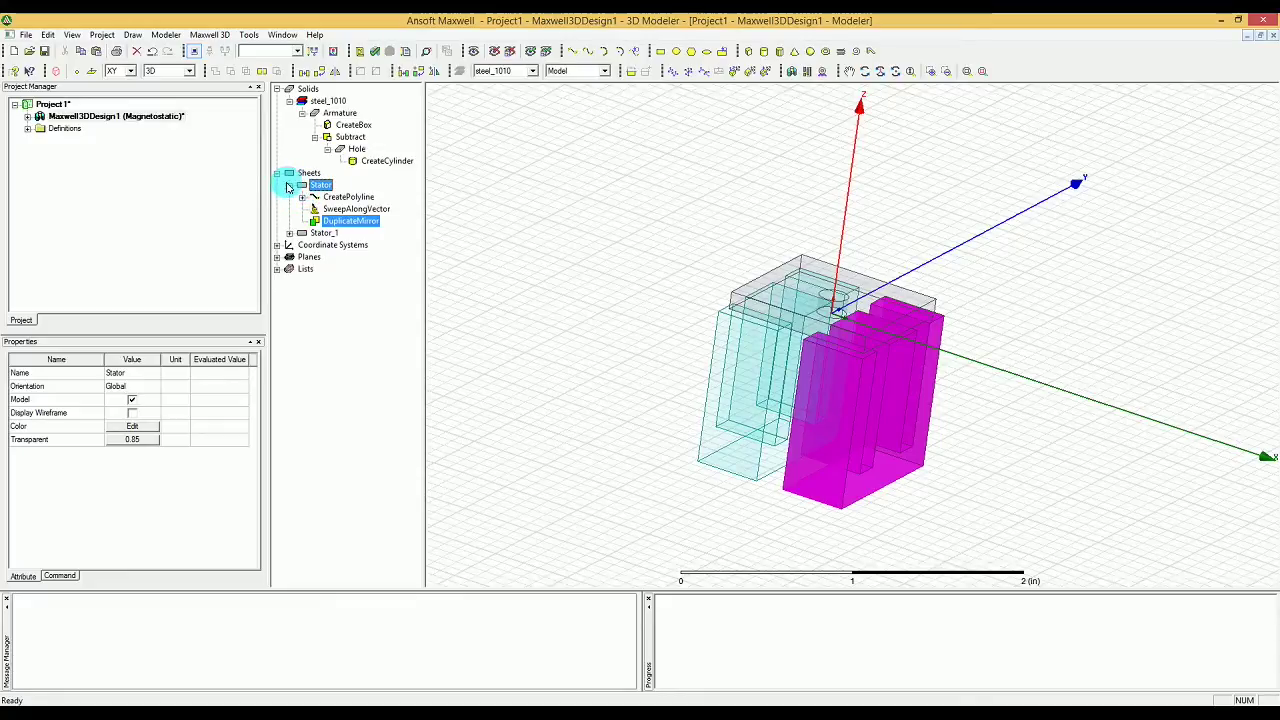
- Collapse the Stator history and select Stator, then Stator_1, to check each half
{"action": "left_click", "coordinate": [289, 185]}
{"action": "left_click", "coordinate": [463, 205]}
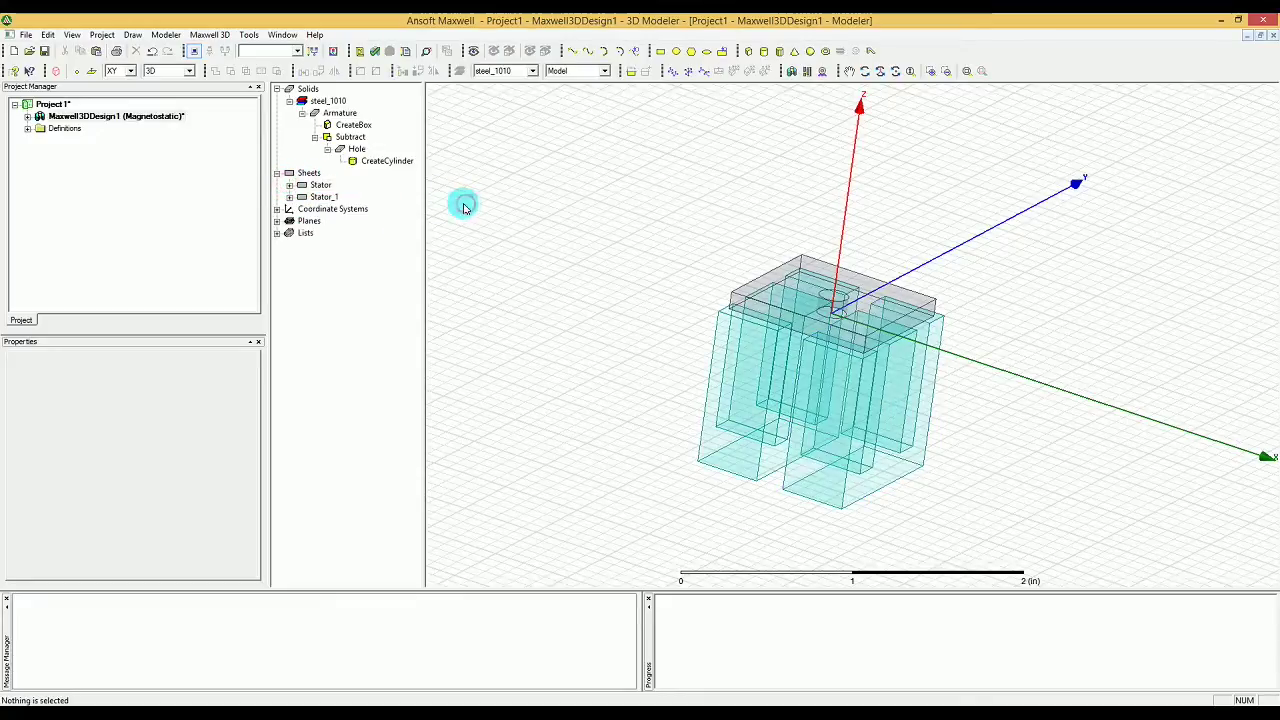
{"action": "left_click", "coordinate": [318, 185]}
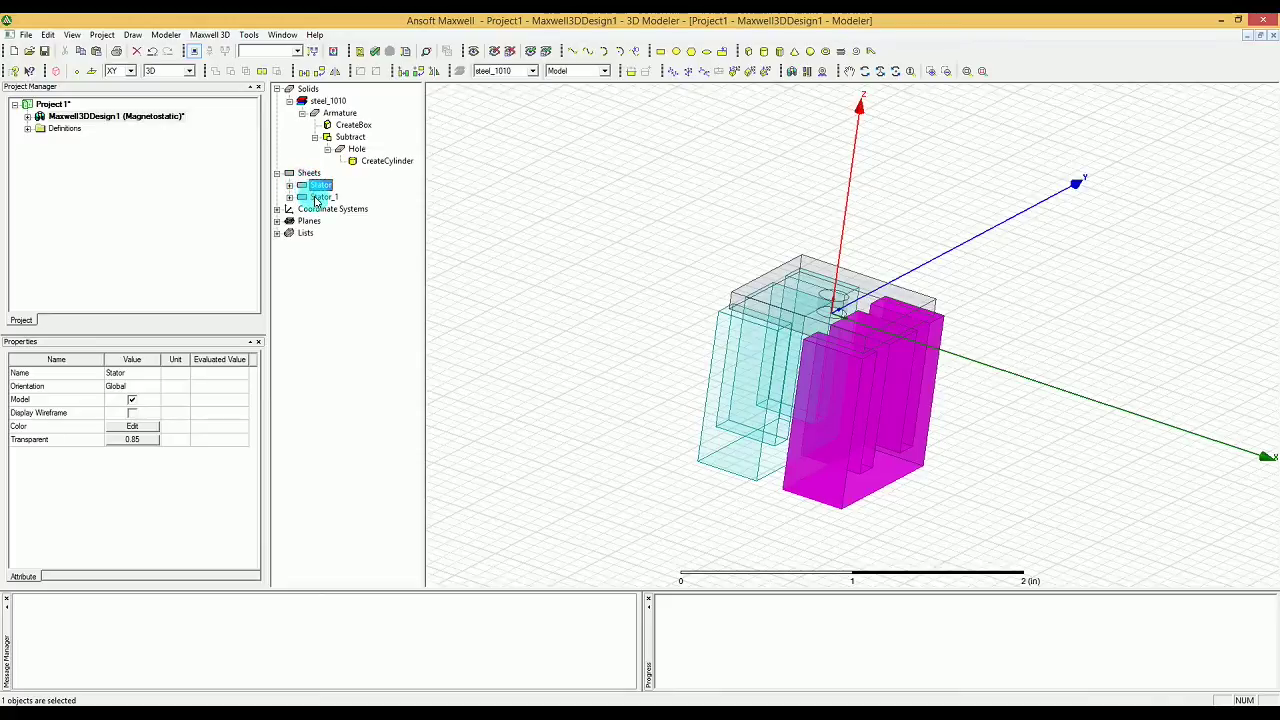
{"action": "left_click", "coordinate": [318, 197]}
{"action": "left_click", "coordinate": [316, 186]}
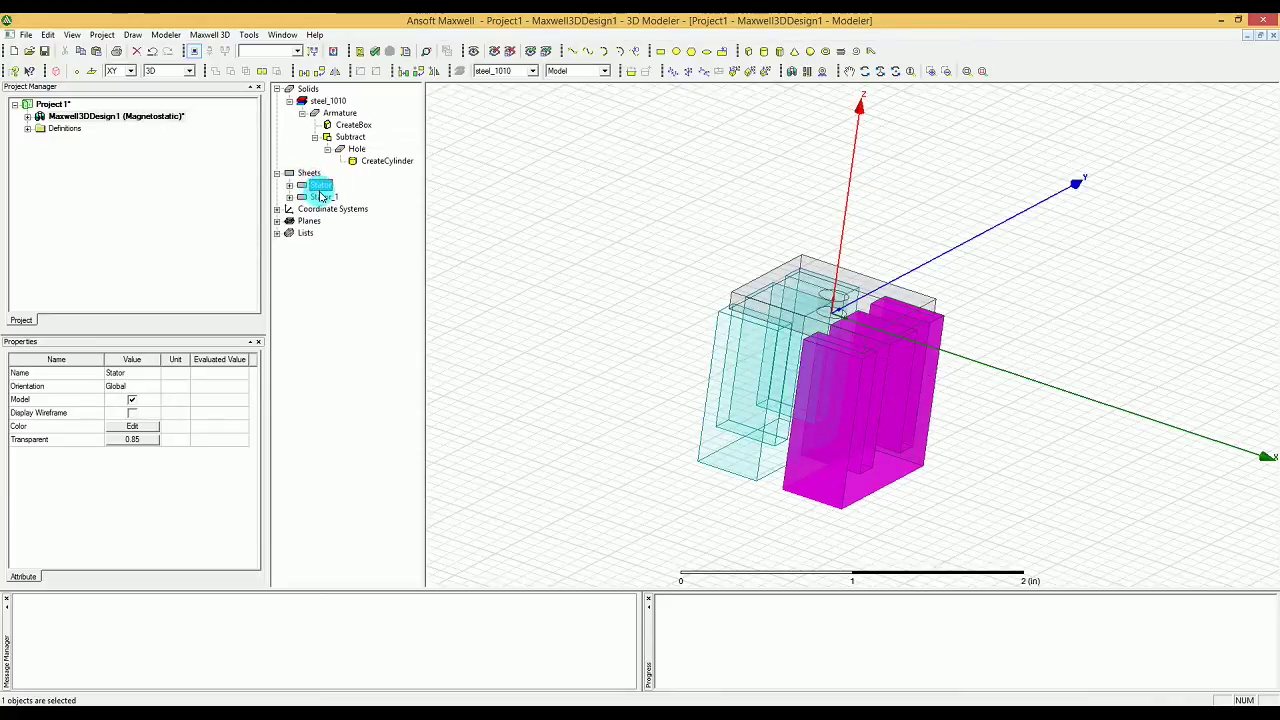
{"action": "left_click", "coordinate": [423, 201]}
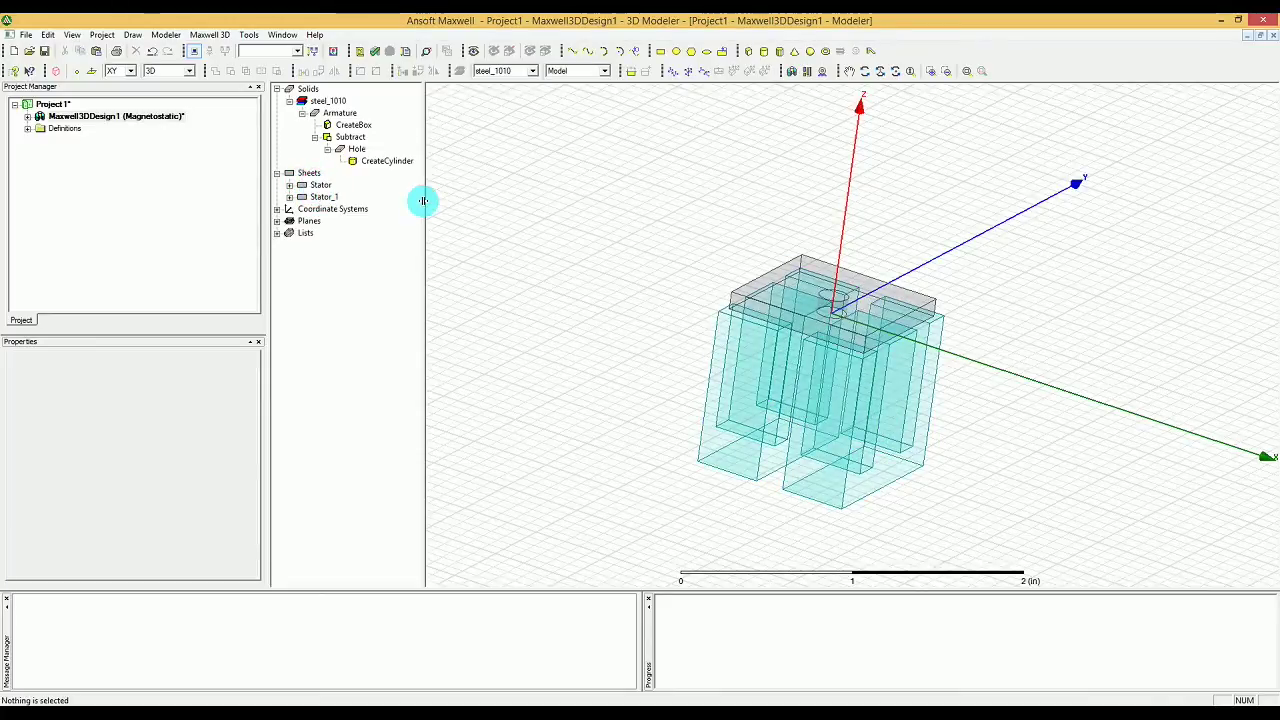
- Search the material library for 'cop' and make copper the active material
{"action": "left_click", "coordinate": [516, 70]}
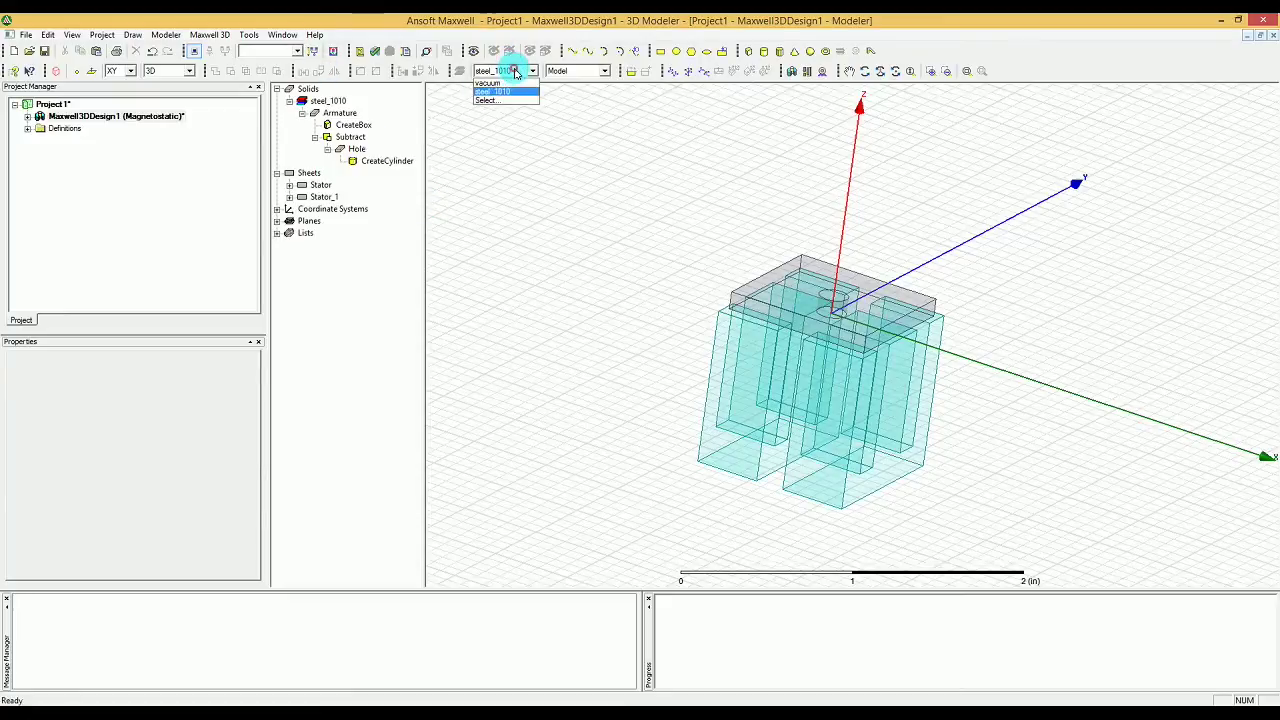
{"action": "left_click", "coordinate": [514, 101]}
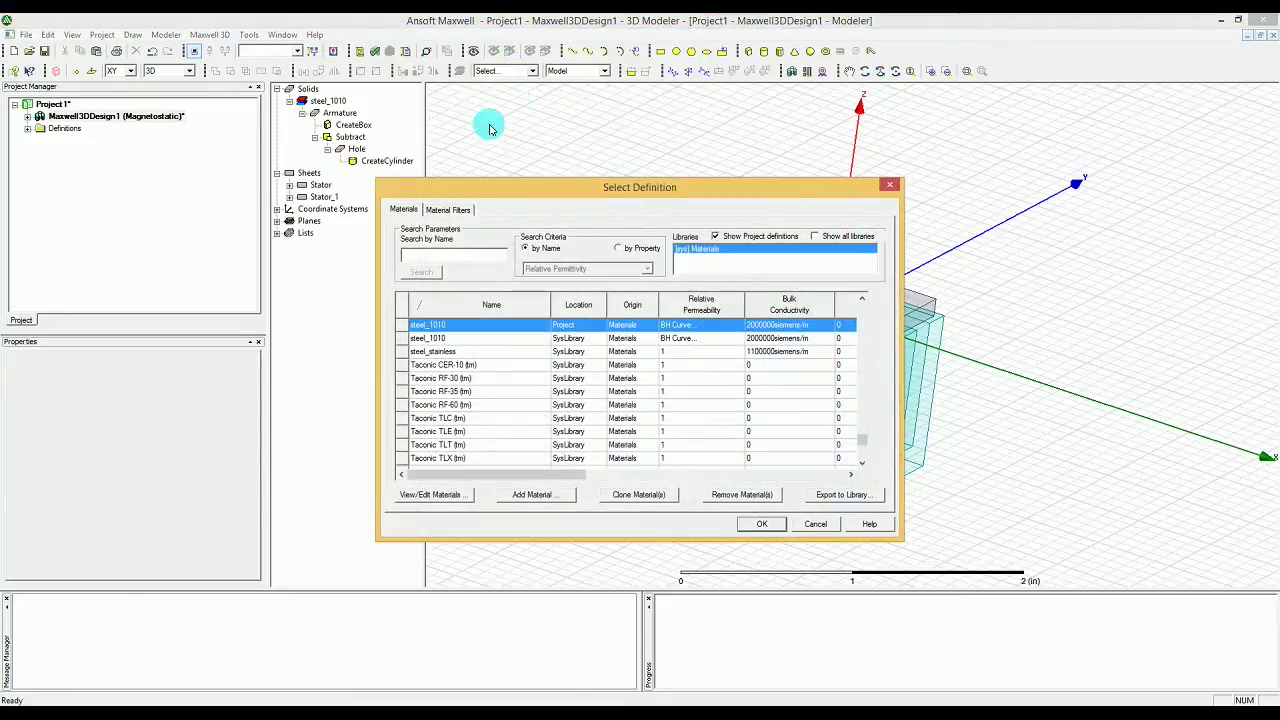
{"action": "left_click", "coordinate": [479, 255]}
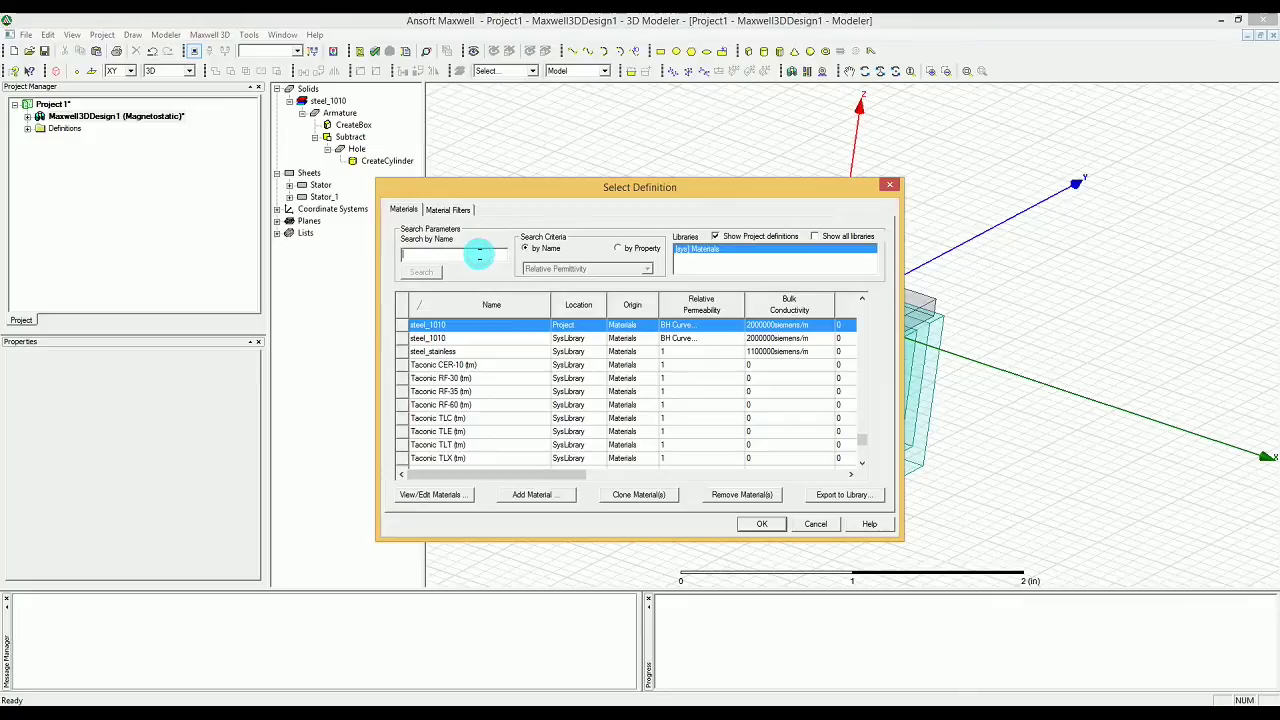
{"action": "type", "text": "co"}
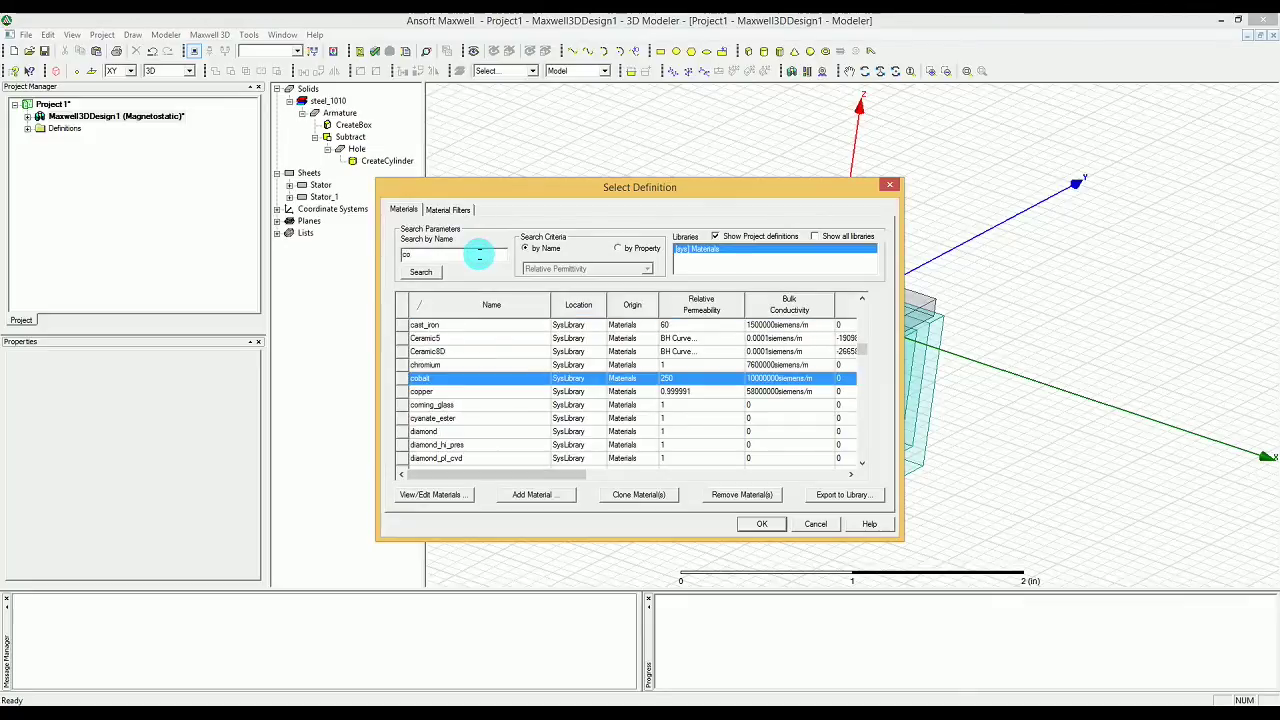
{"action": "type", "text": "p"}
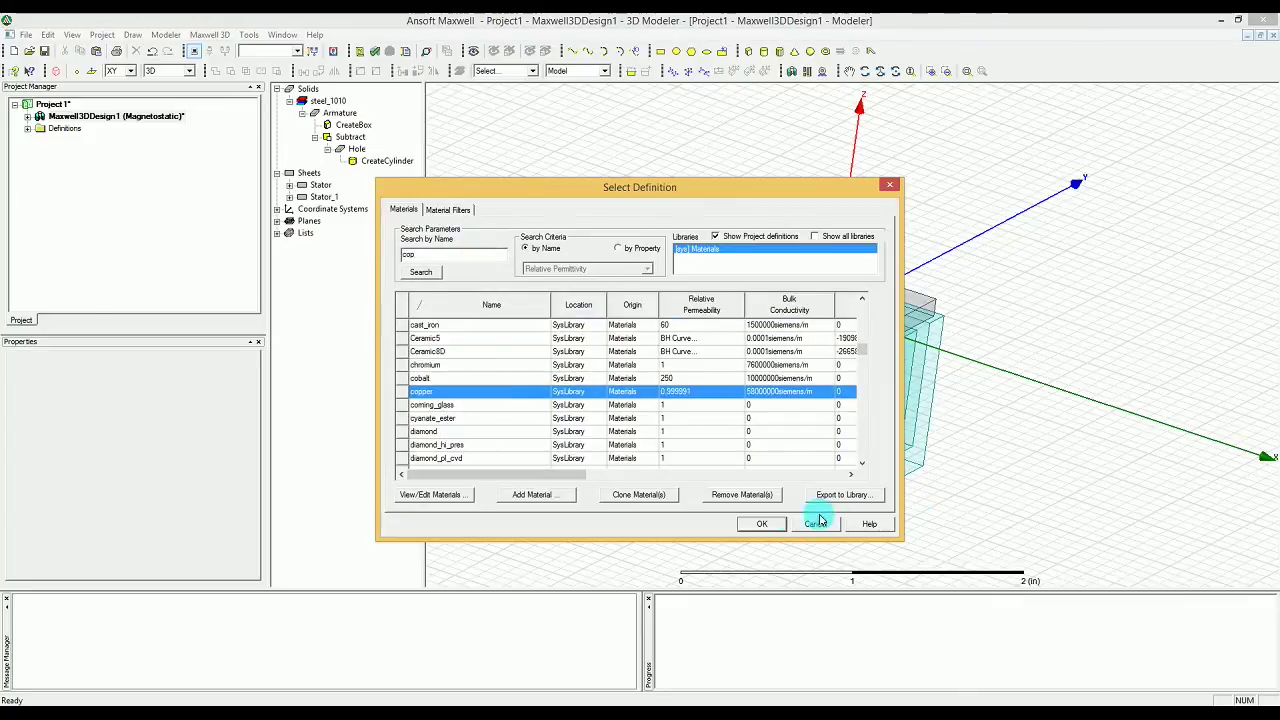
{"action": "left_click", "coordinate": [745, 527]}
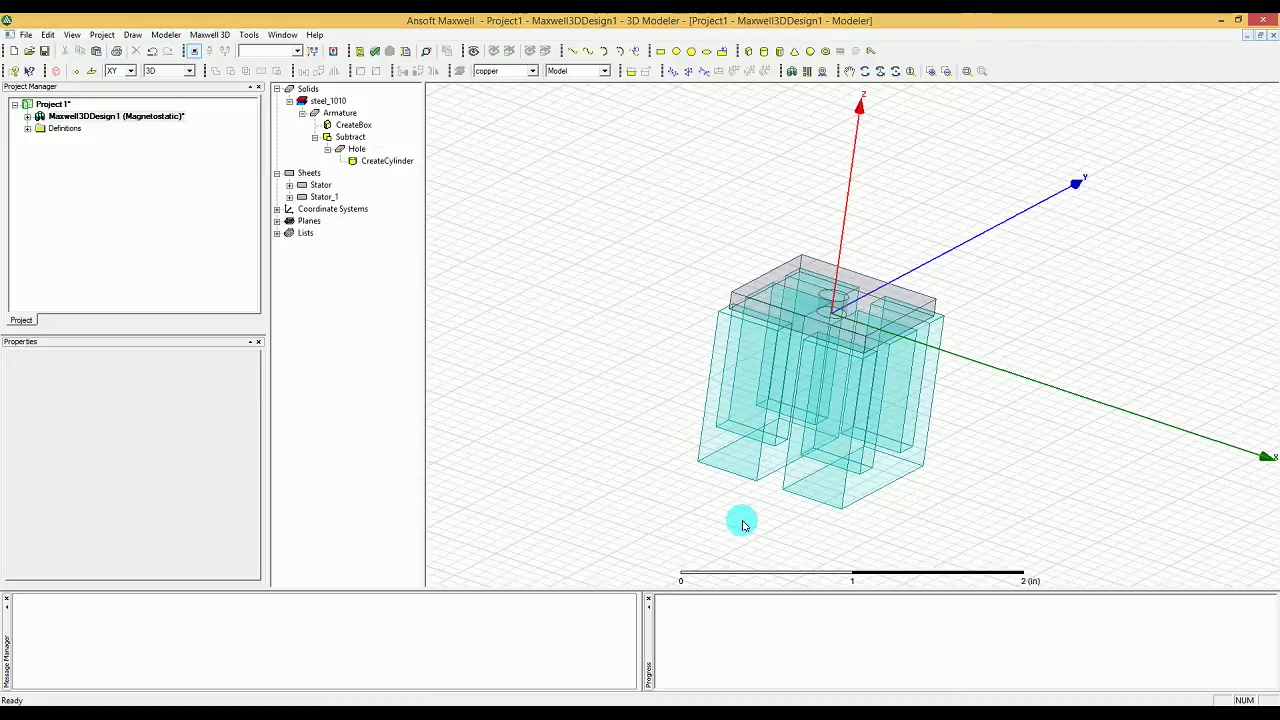
- Deselect Stator_1 and orbit the model to view the stator frame side-on from above
{"action": "left_click", "coordinate": [932, 452]}
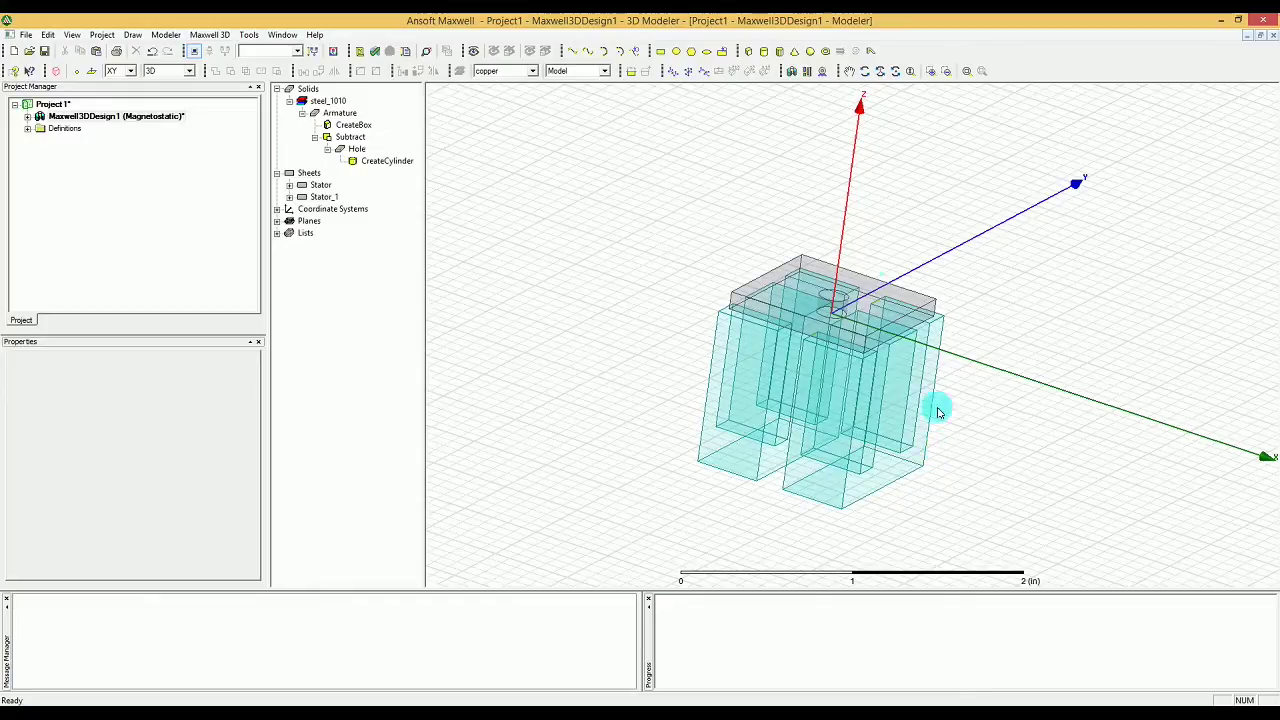
{"action": "left_click", "coordinate": [893, 75]}
{"action": "left_click_drag", "start_coordinate": [884, 450], "coordinate": [814, 420]}
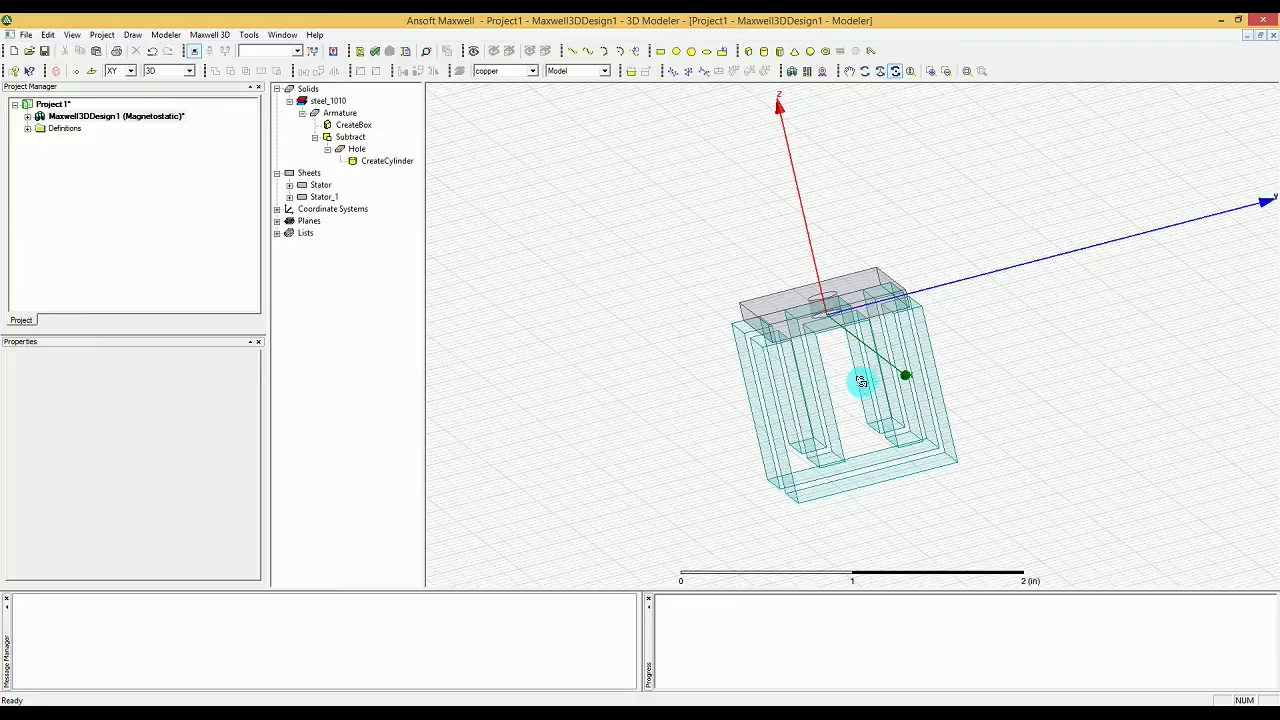
{"action": "left_click_drag", "start_coordinate": [846, 374], "coordinate": [826, 363]}
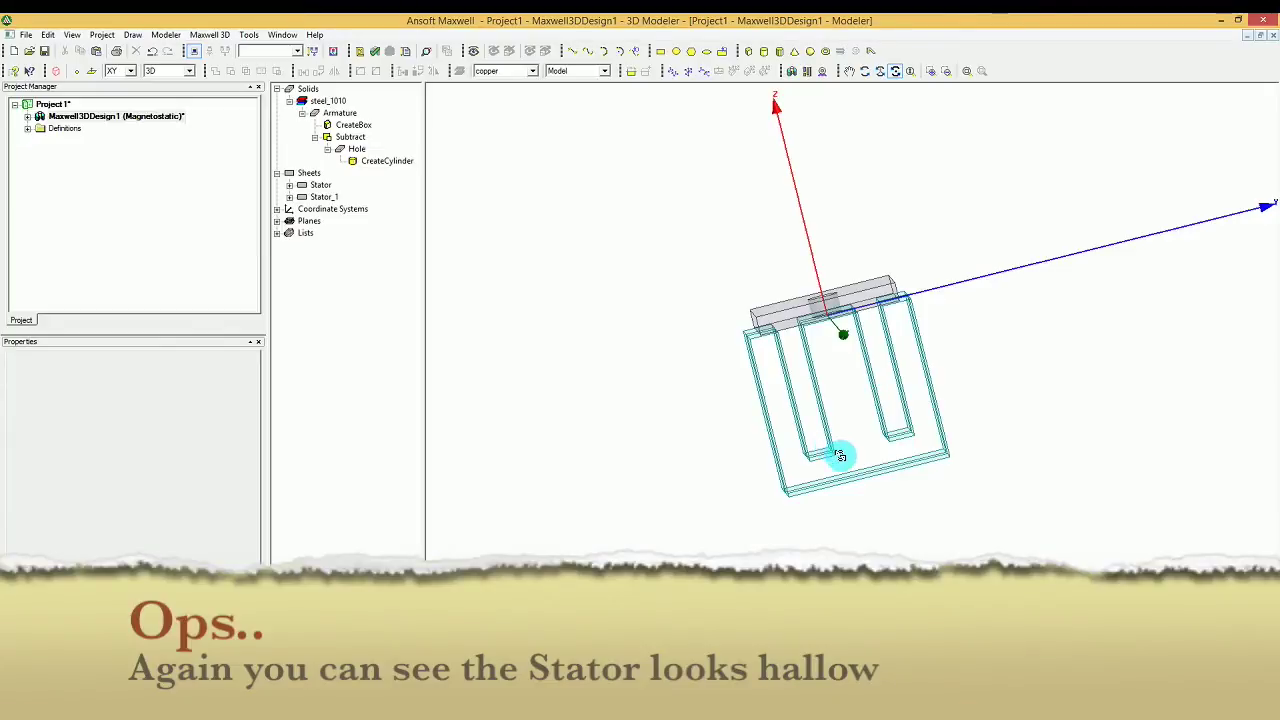
{"action": "left_click_drag", "start_coordinate": [783, 417], "coordinate": [826, 423]}
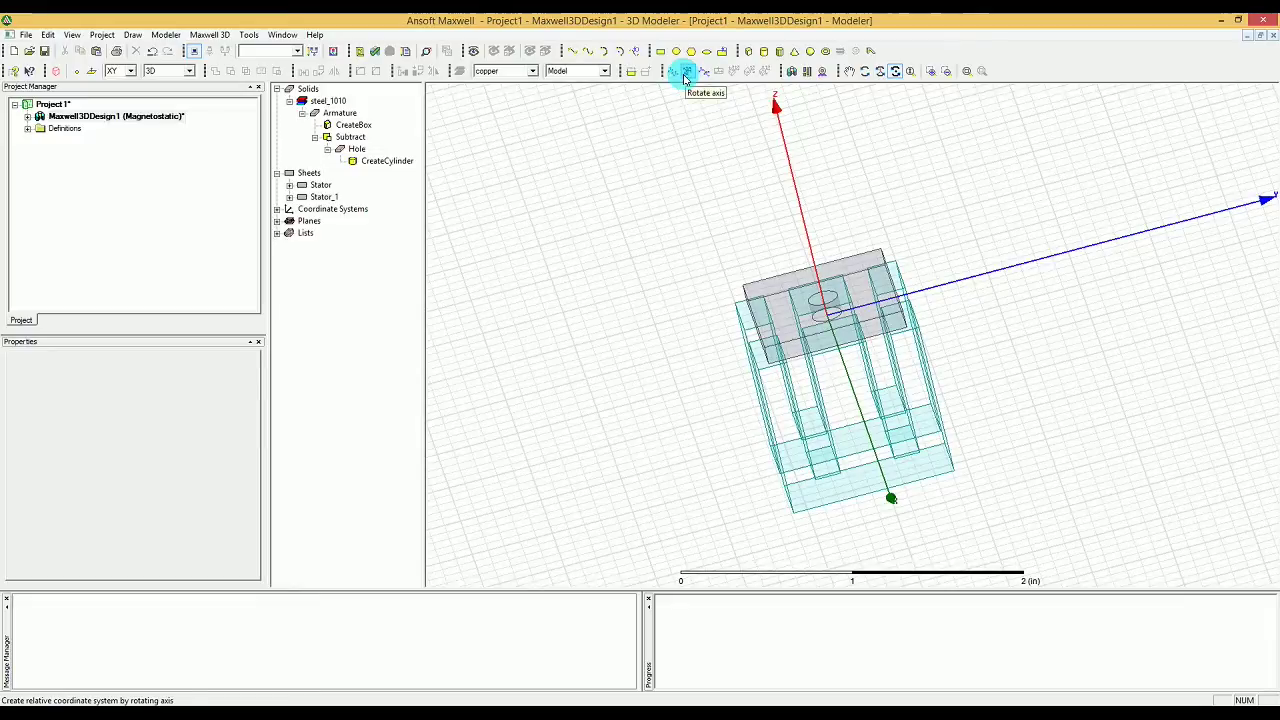
- Start a box with its corner at (-0.646, -0.264, -0.803)
{"action": "left_click", "coordinate": [749, 51]}
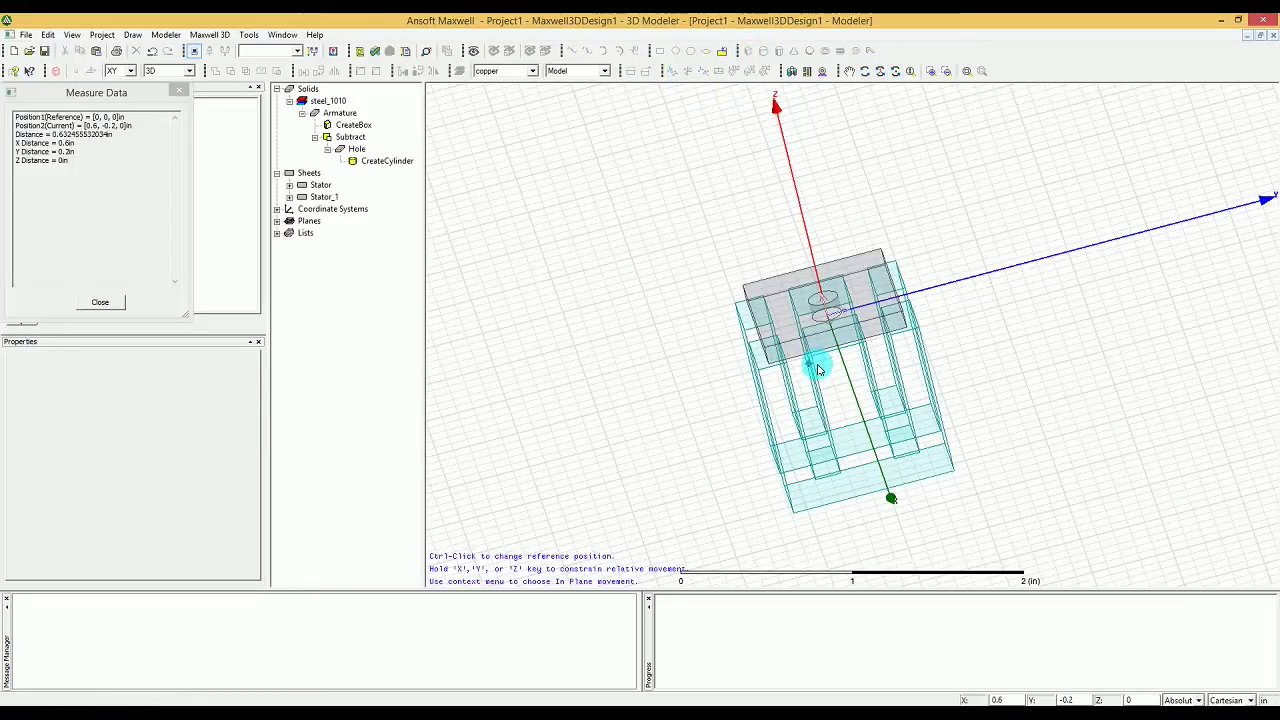
{"action": "key", "text": "Tab"}
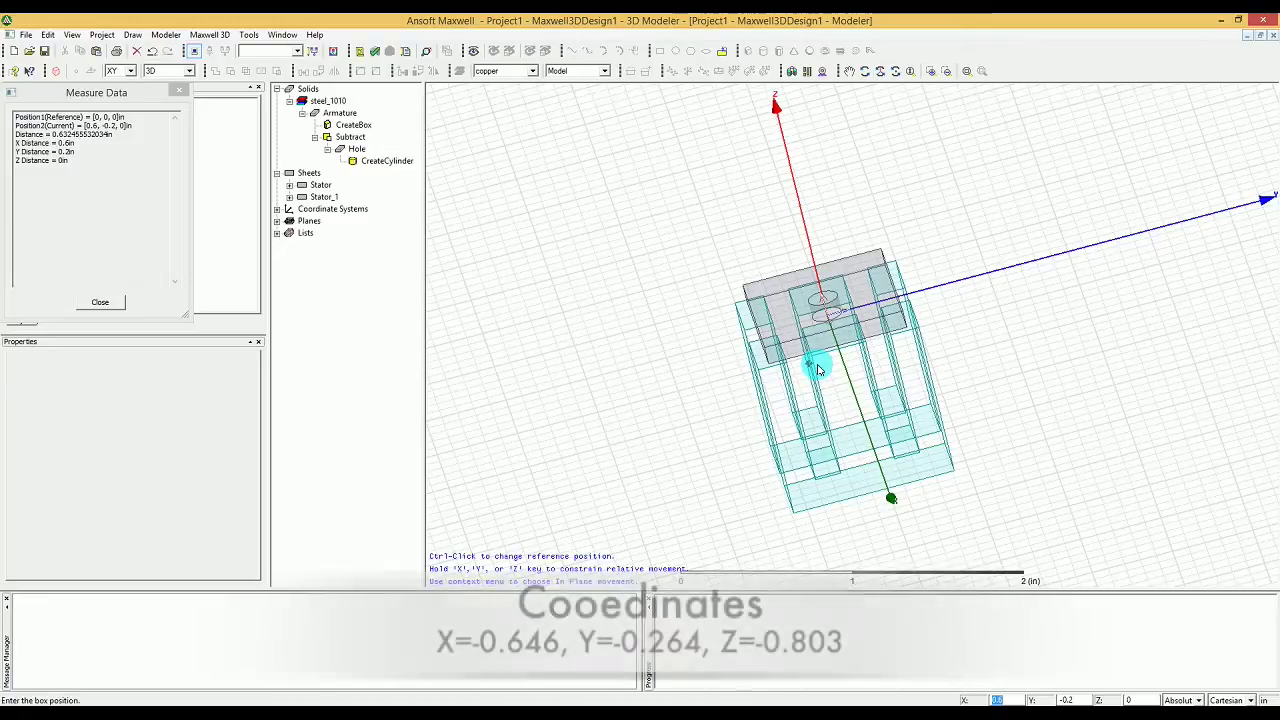
{"action": "type", "text": "-0.6"}
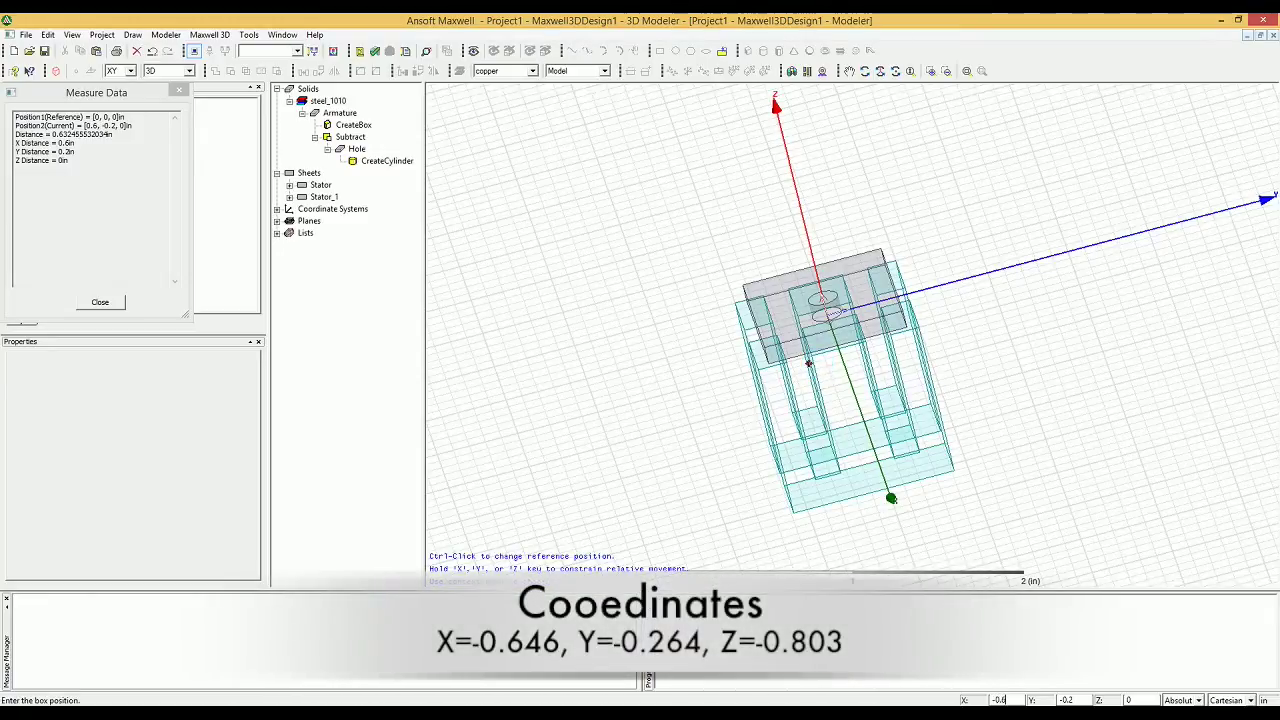
{"action": "type", "text": "46"}
{"action": "key", "text": "Tab"}
{"action": "type", "text": "-0."}
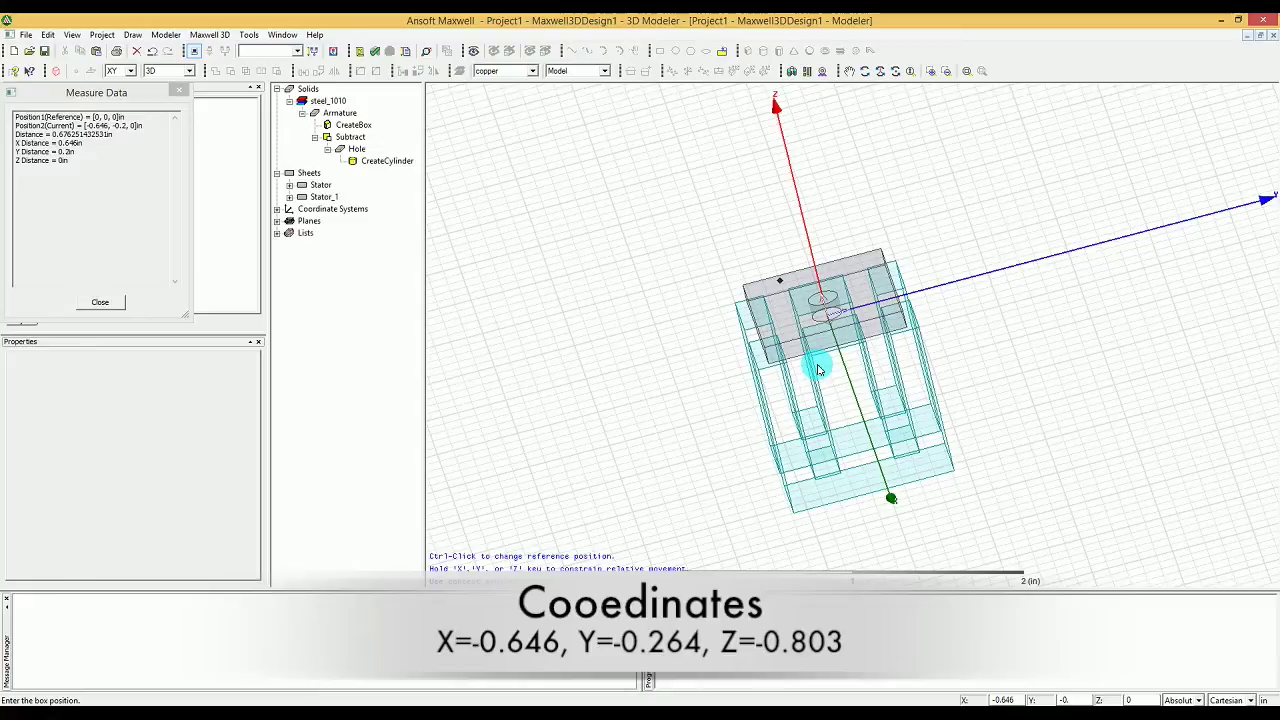
{"action": "type", "text": "264"}
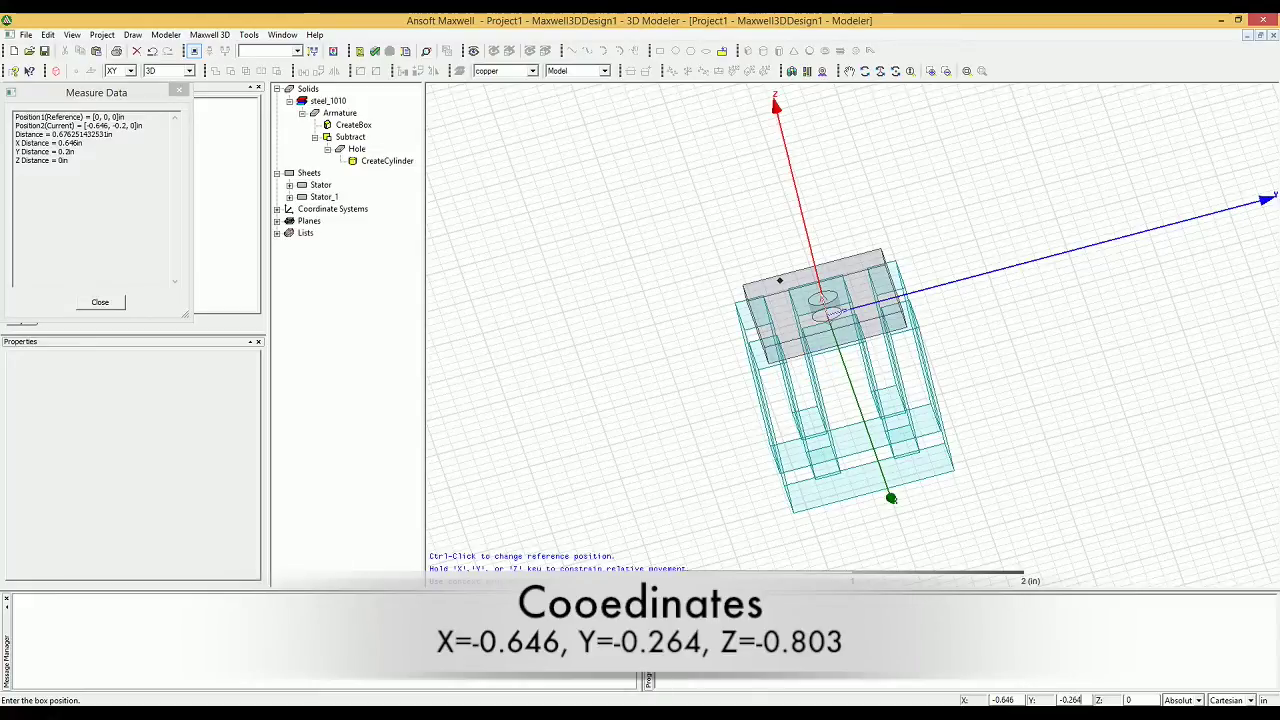
{"action": "key", "text": "Tab"}
{"action": "type", "text": "-0."}
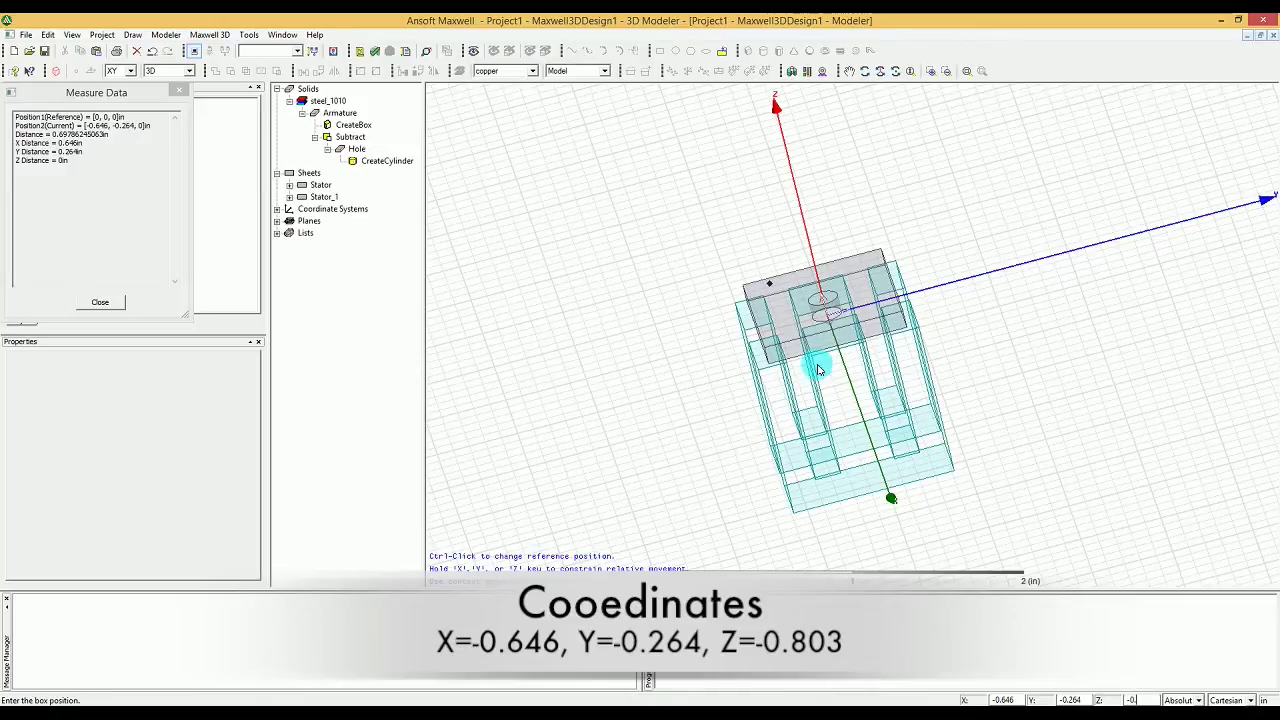
{"action": "type", "text": "803"}
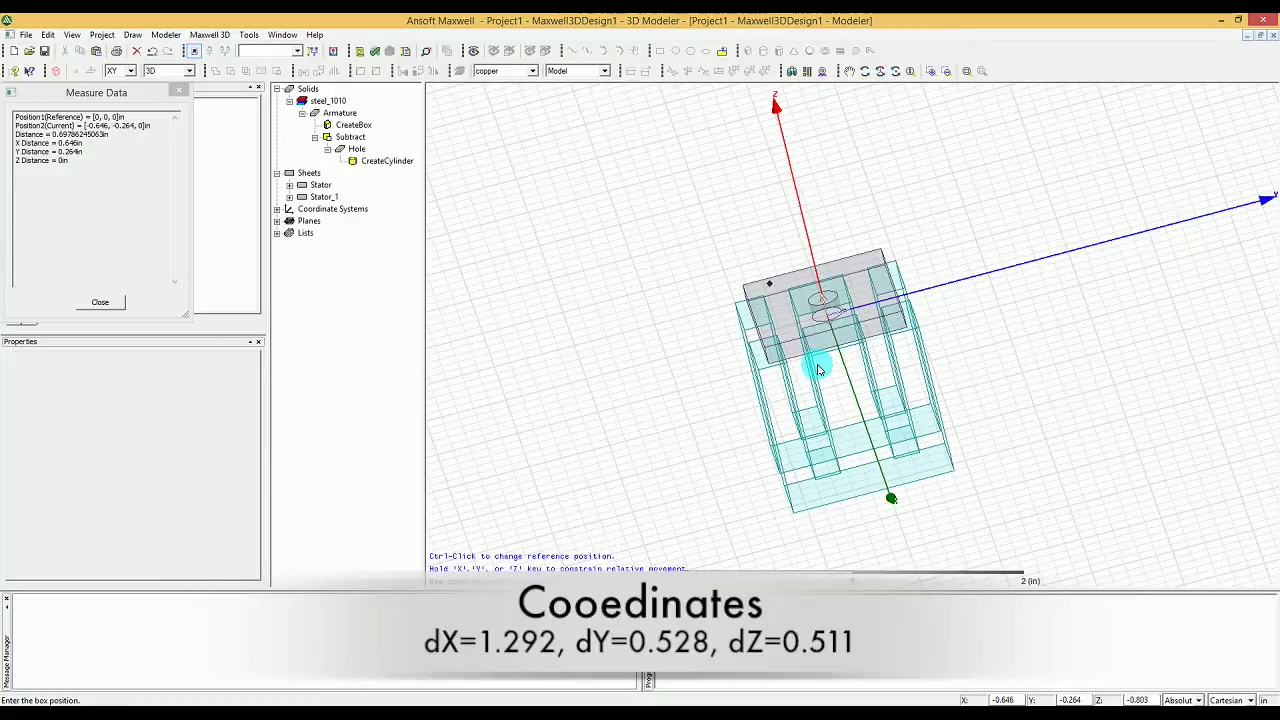
{"action": "key", "text": "Return"}
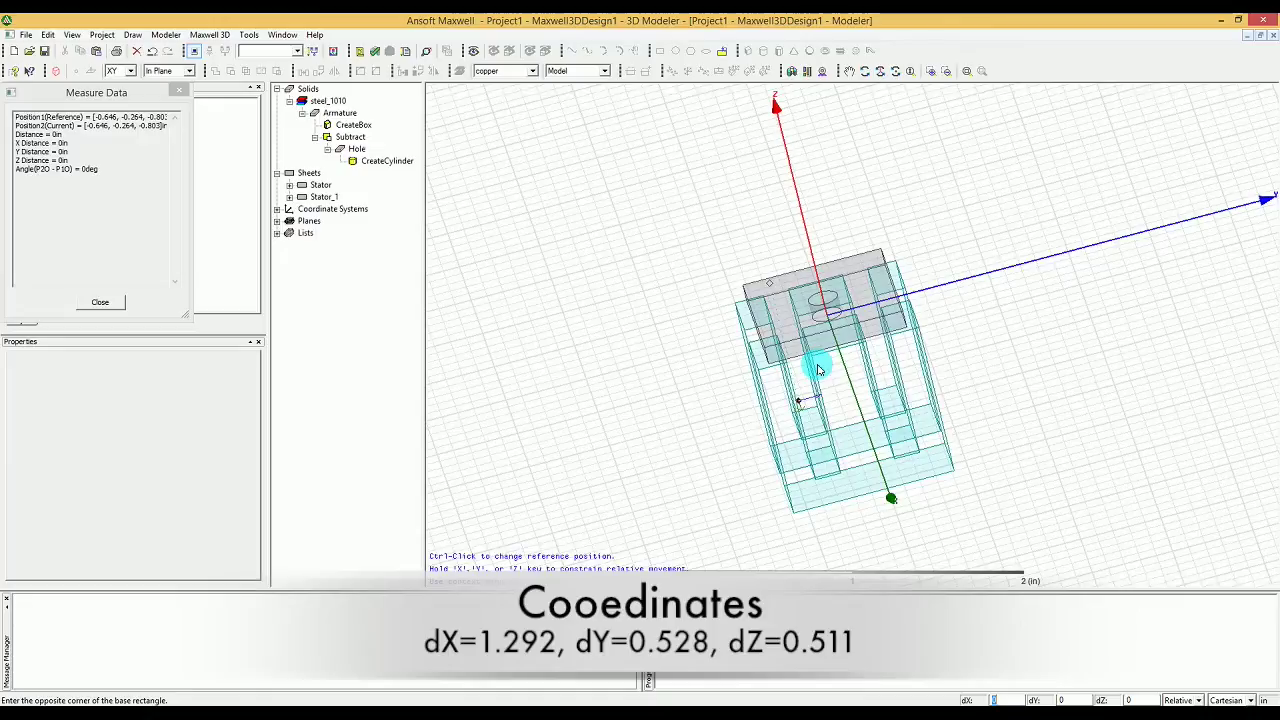
- Size the box 1.292 × 0.528 × 0.511 in to finish it
{"action": "type", "text": "1.292"}
{"action": "key", "text": "Tab"}
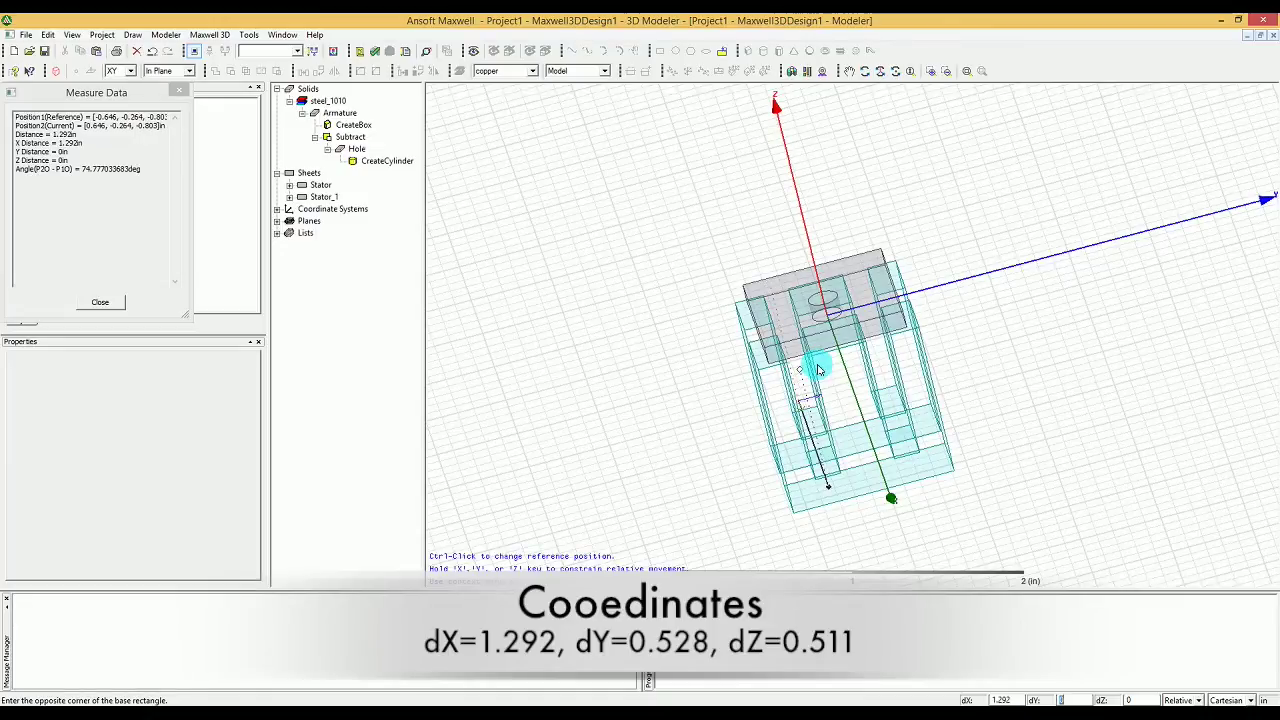
{"action": "type", "text": "0.52"}
{"action": "key", "text": "BackSpace"}
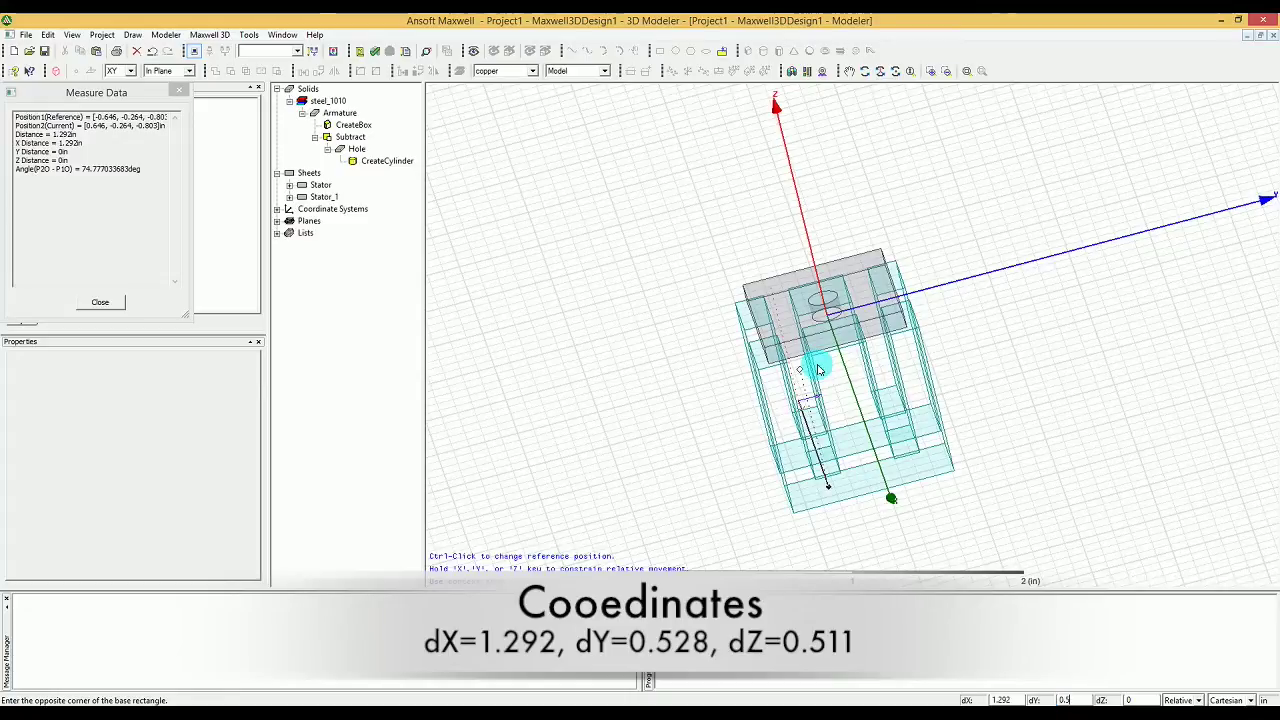
{"action": "type", "text": "28"}
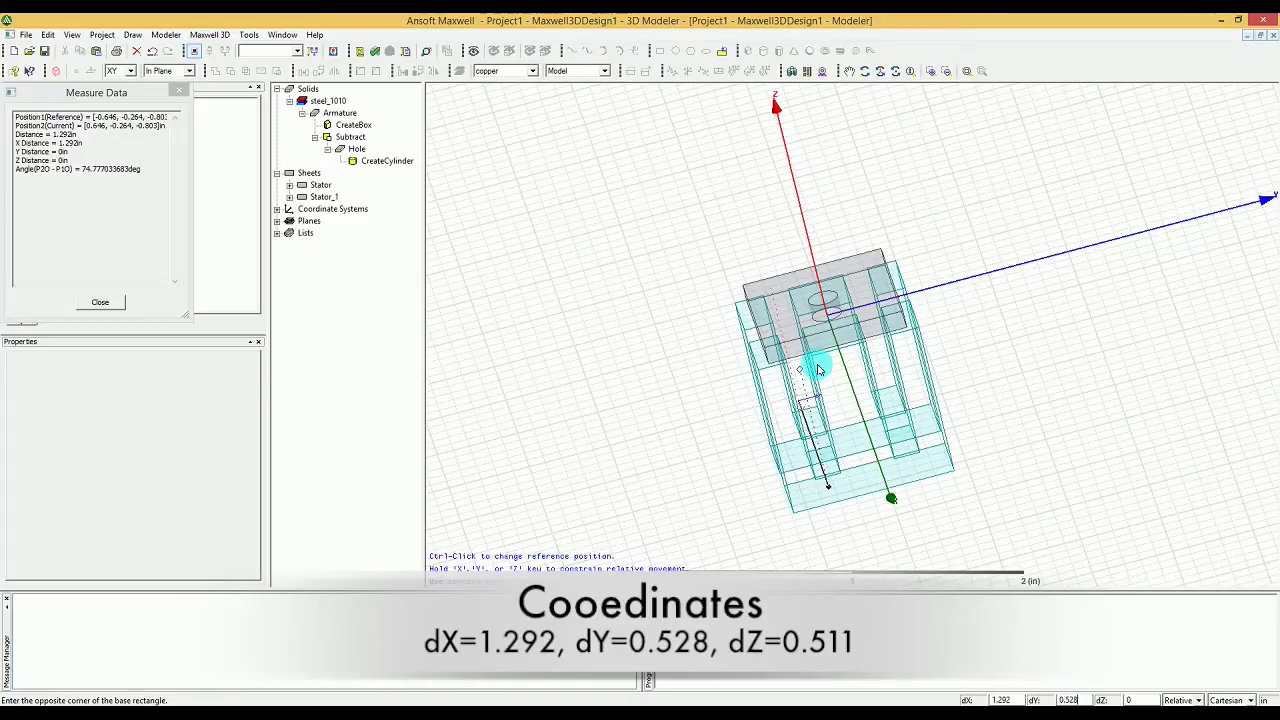
{"action": "key", "text": "Tab"}
{"action": "type", "text": "0.511"}
{"action": "key", "text": "Return"}
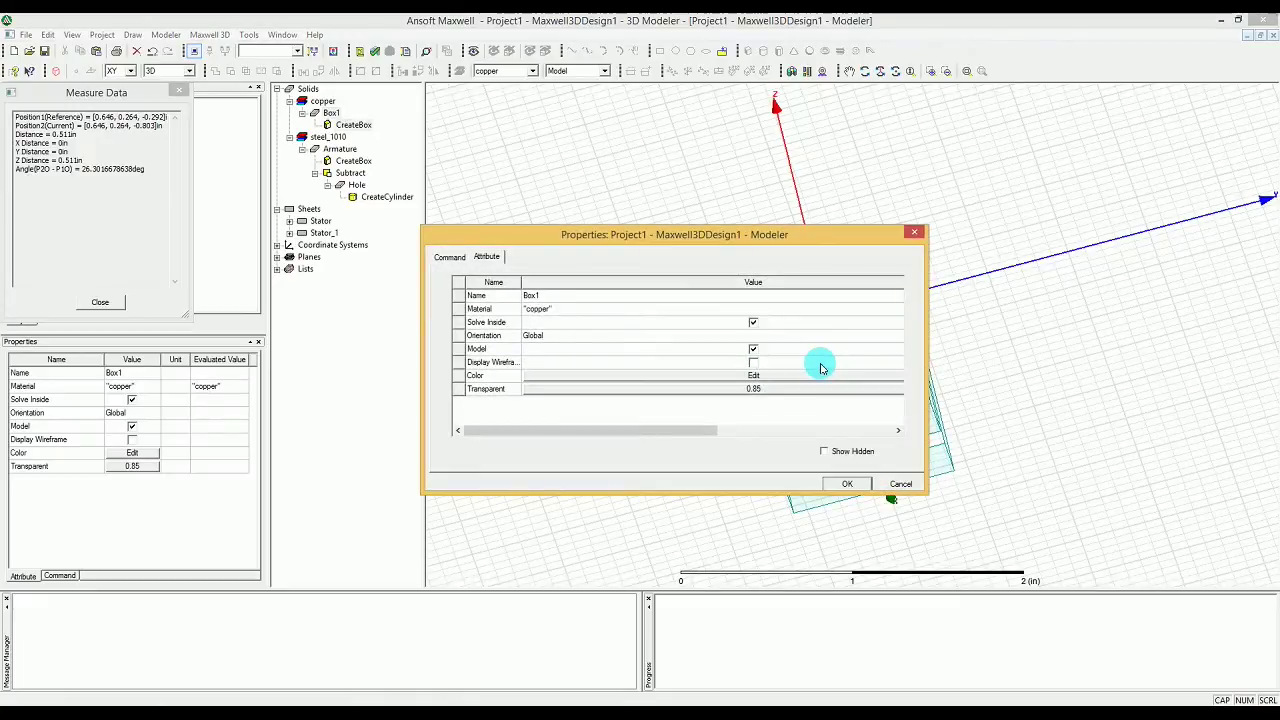
- Rename Box1 to Coil and colour it copper-brown (RGB 186, 136, 90)
{"action": "left_click", "coordinate": [666, 294]}
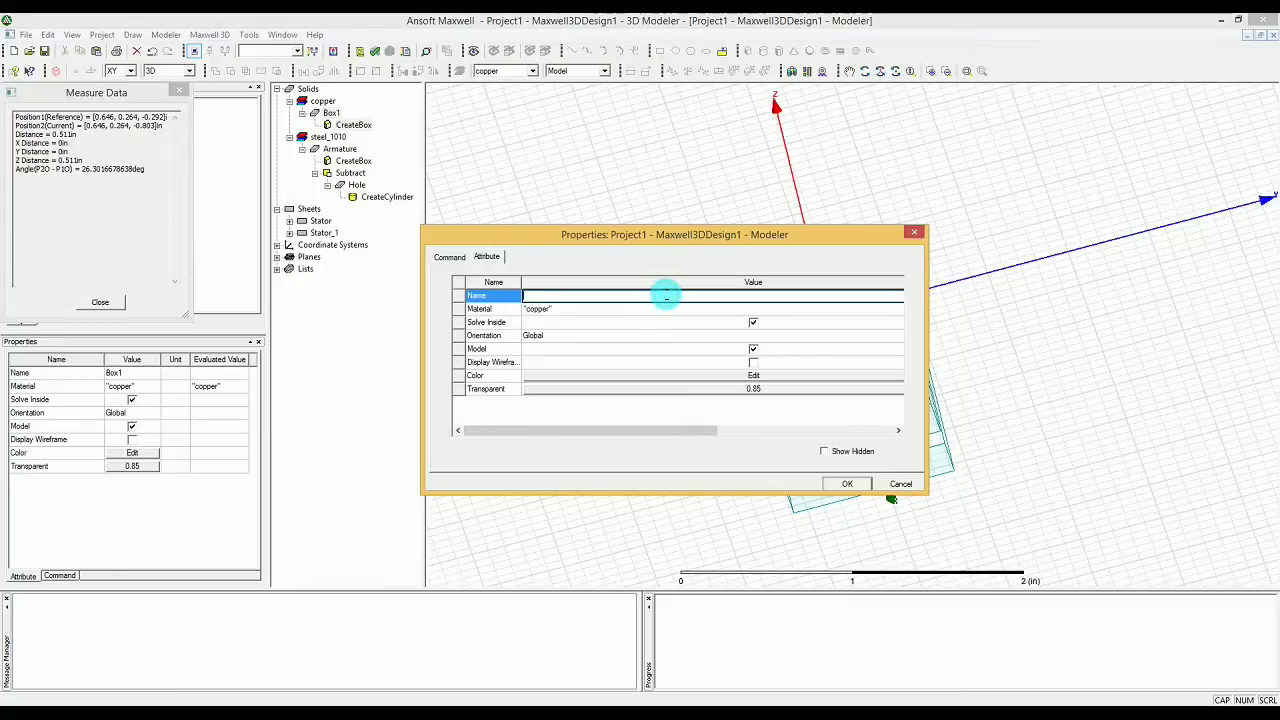
{"action": "type", "text": "Coil"}
{"action": "left_click", "coordinate": [728, 378]}
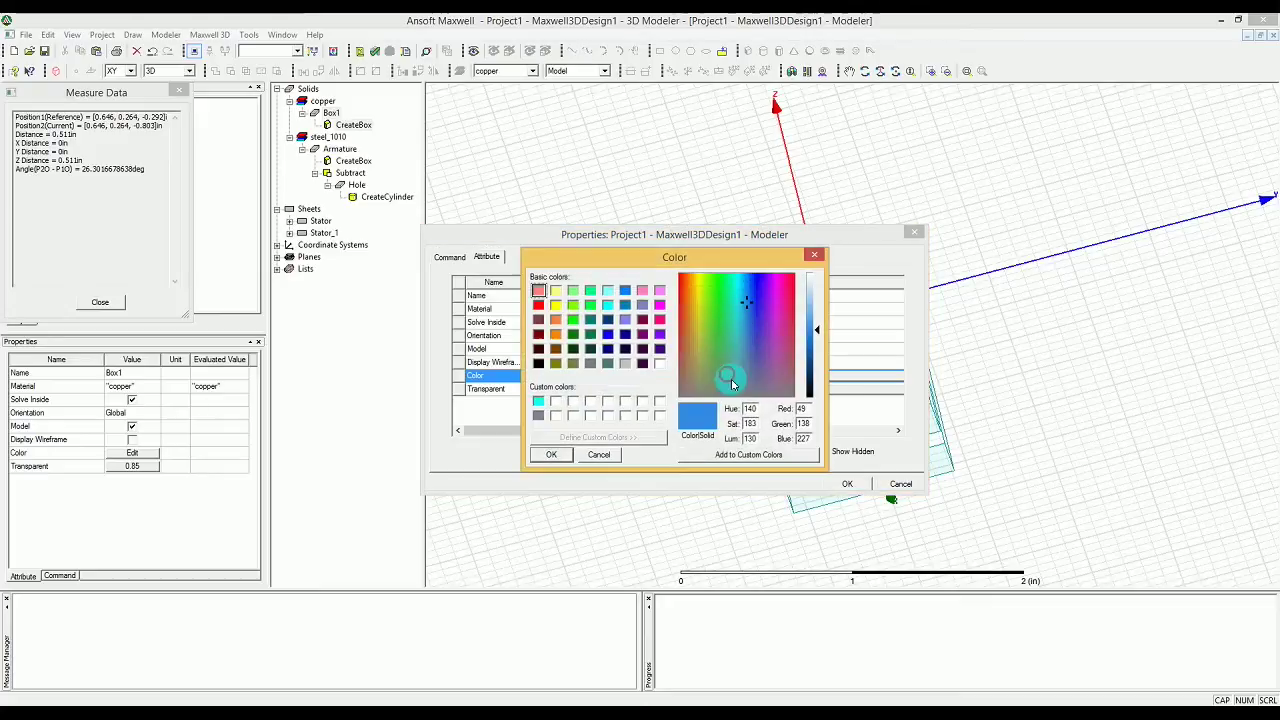
{"action": "left_click_drag", "start_coordinate": [734, 371], "coordinate": [688, 348]}
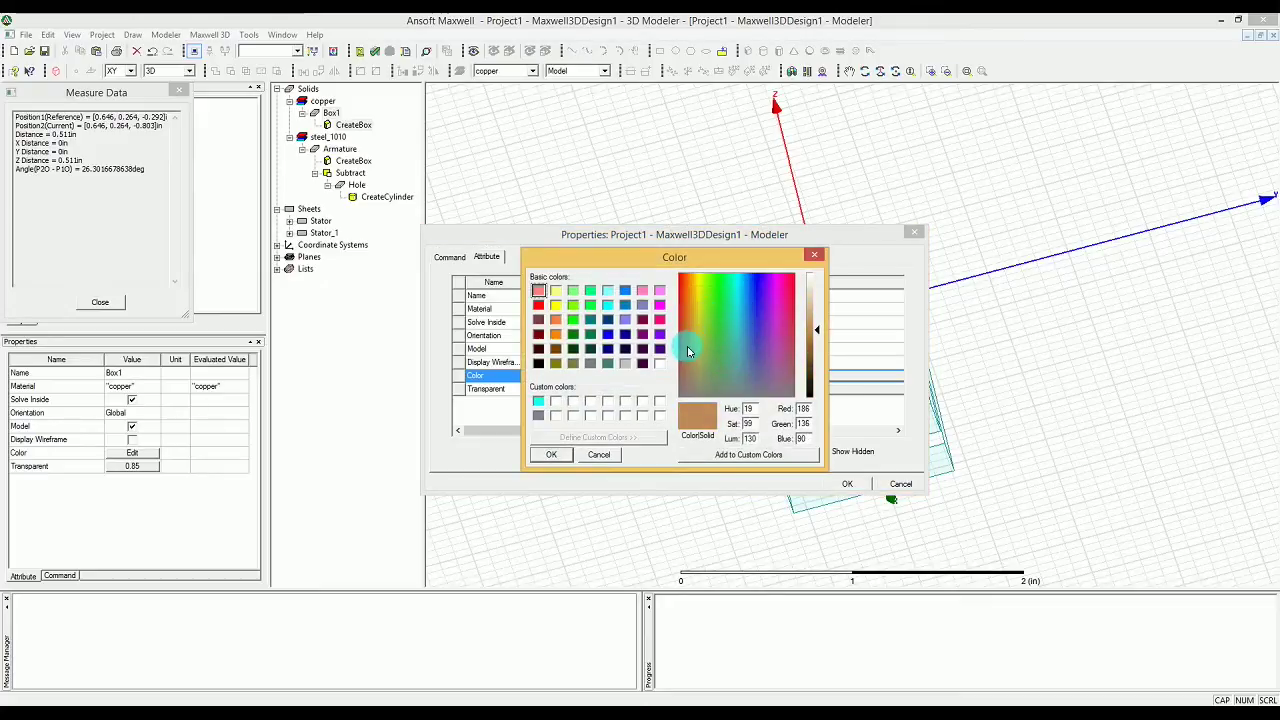
{"action": "left_click", "coordinate": [707, 454]}
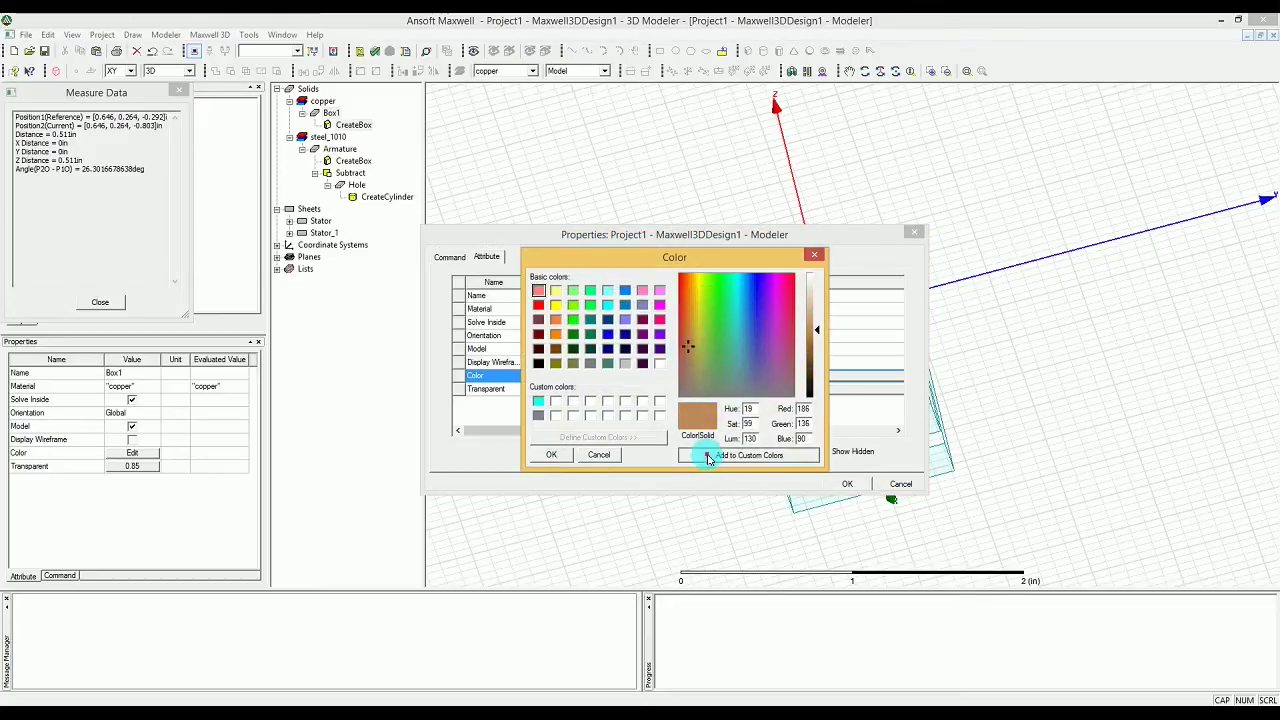
{"action": "left_click", "coordinate": [553, 454]}
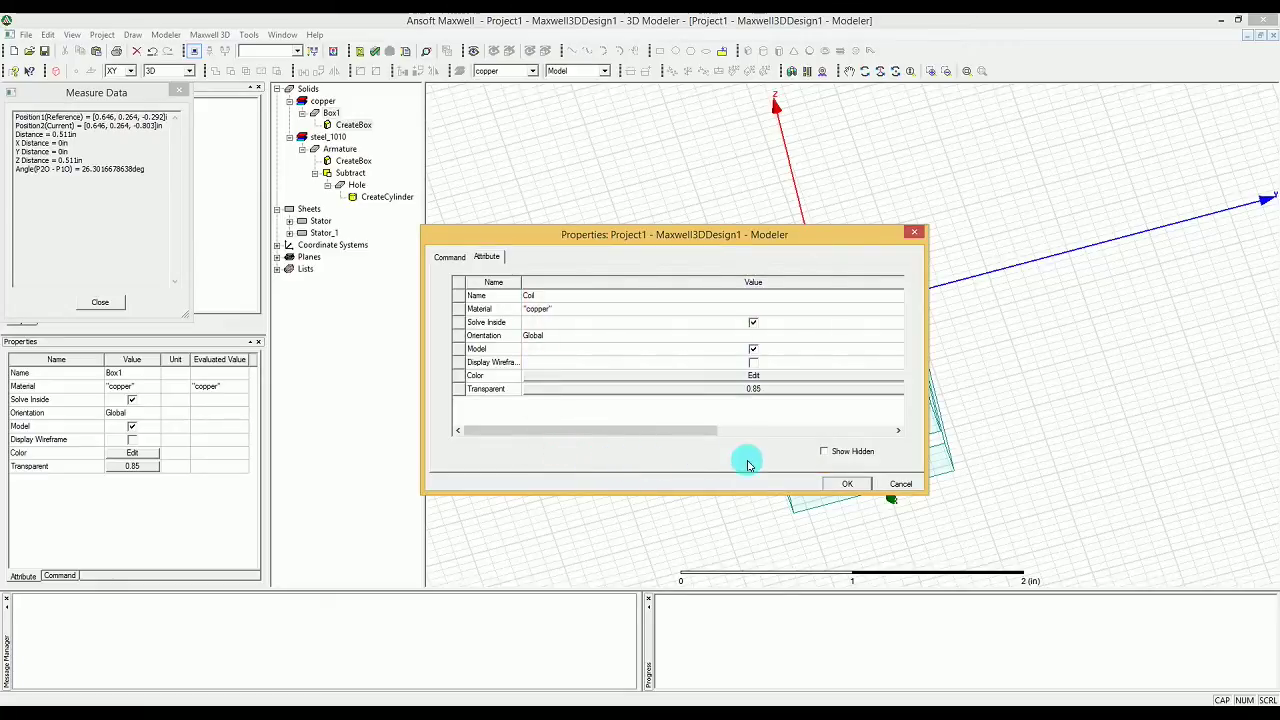
{"action": "left_click", "coordinate": [845, 483]}
{"action": "left_click", "coordinate": [735, 471]}
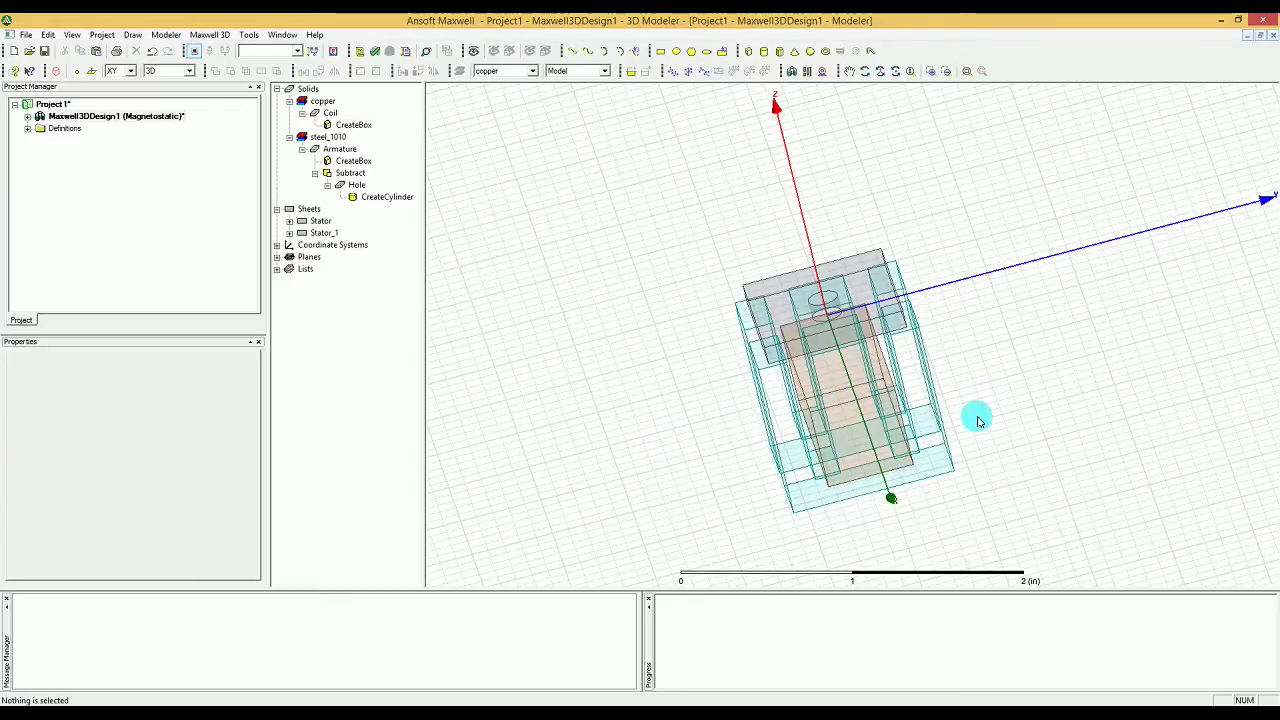
- Orbit the model to a near side view showing the Coil inside the Stator frame
{"action": "left_click", "coordinate": [880, 71]}
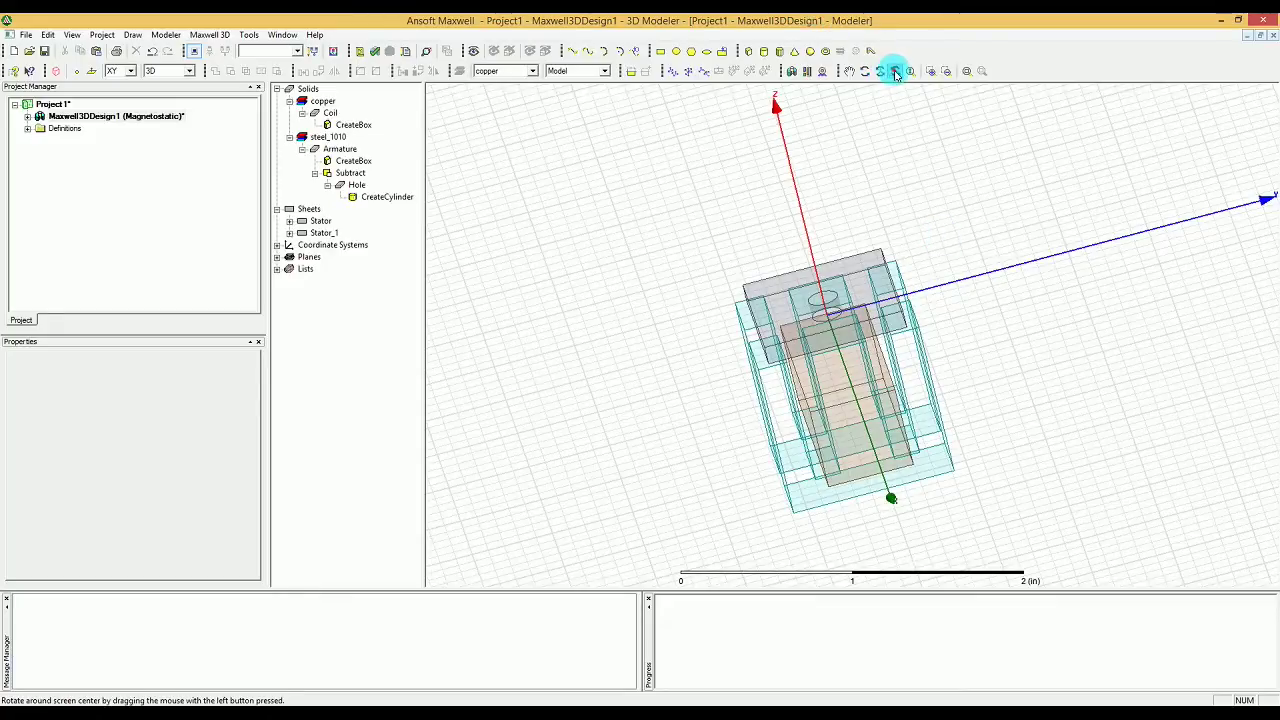
{"action": "left_click_drag", "start_coordinate": [954, 440], "coordinate": [1010, 458]}
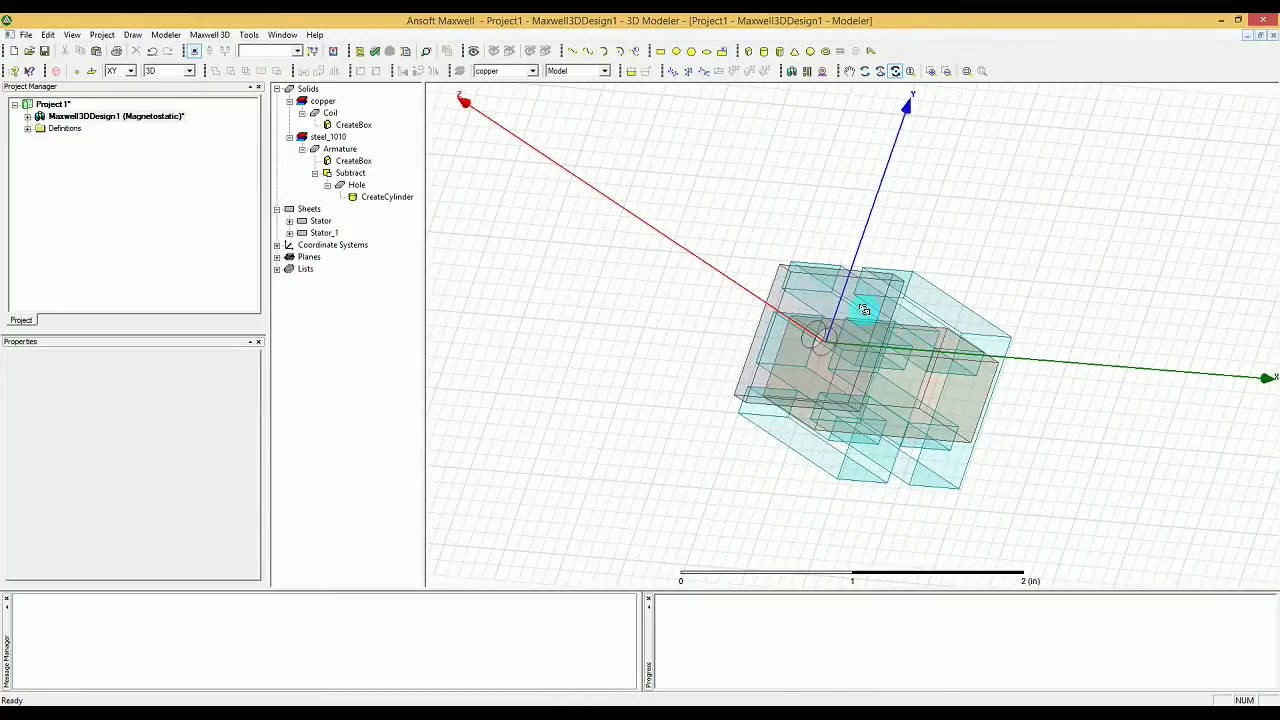
{"action": "left_click_drag", "start_coordinate": [940, 392], "coordinate": [931, 346]}
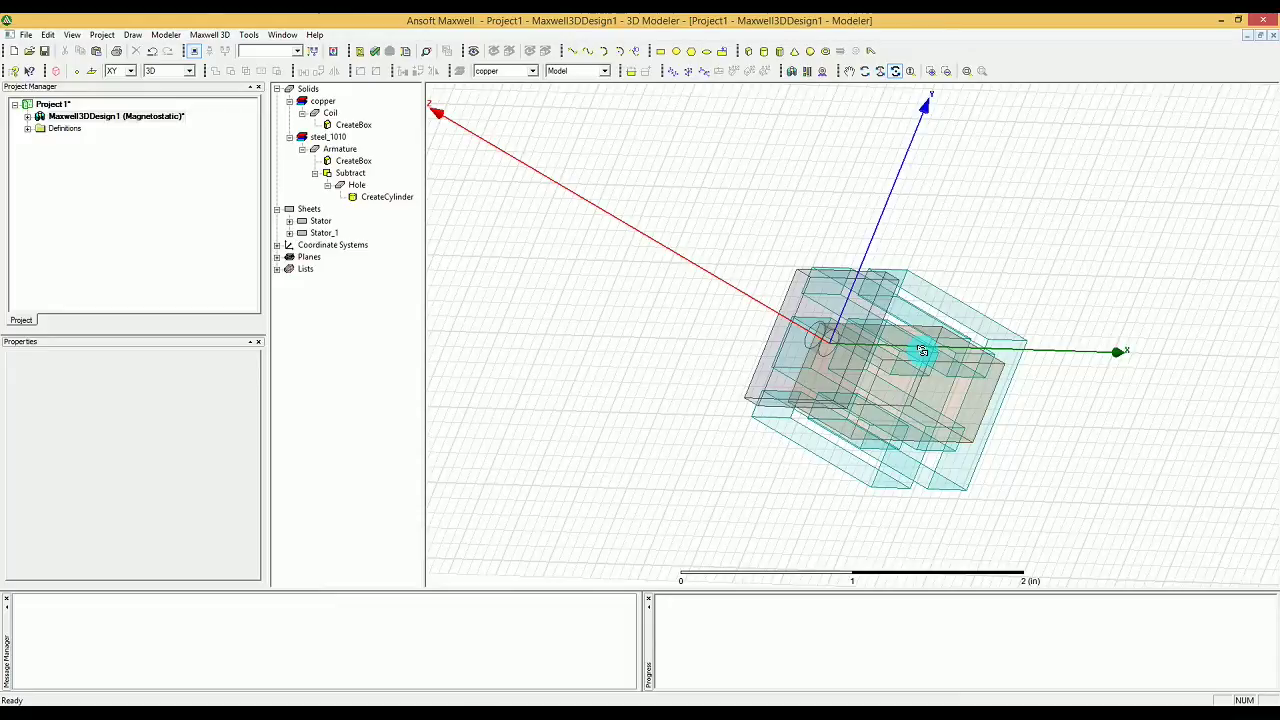
{"action": "left_click_drag", "start_coordinate": [997, 343], "coordinate": [1031, 366]}
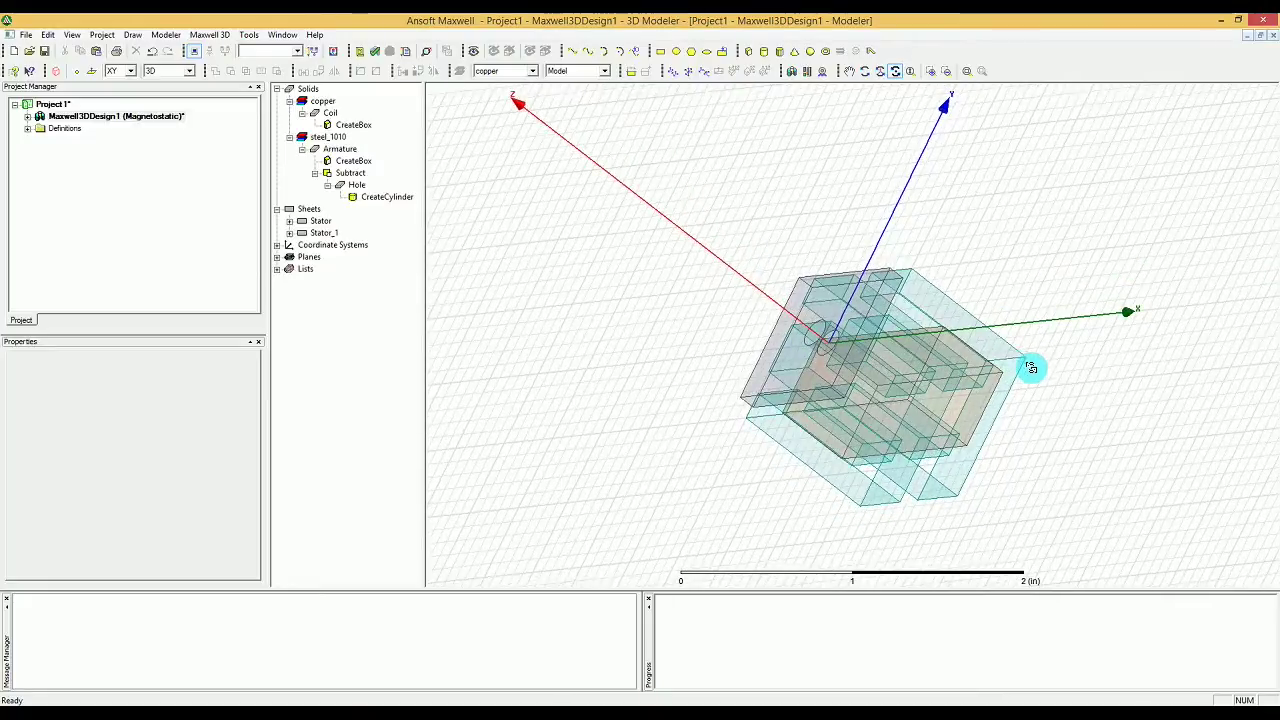
{"action": "left_click_drag", "start_coordinate": [1256, 274], "coordinate": [1140, 480]}
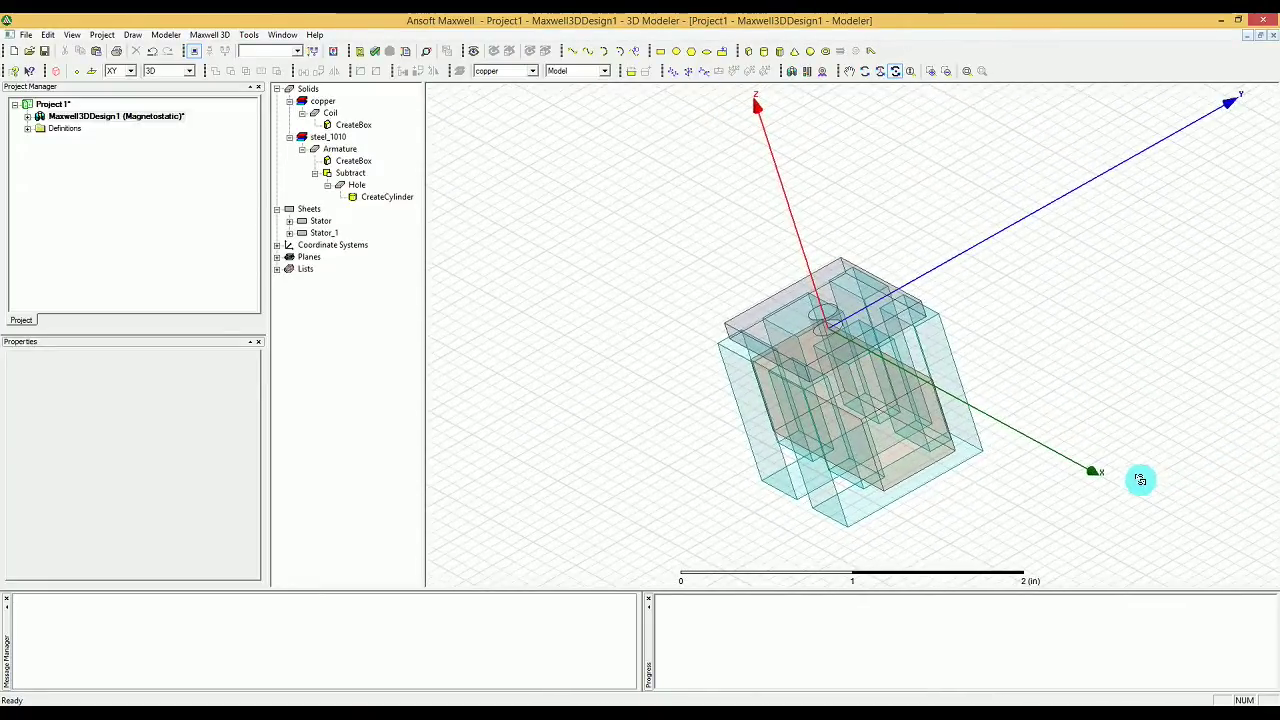
{"action": "left_click_drag", "start_coordinate": [457, 473], "coordinate": [638, 392]}
{"action": "left_click", "coordinate": [897, 71]}
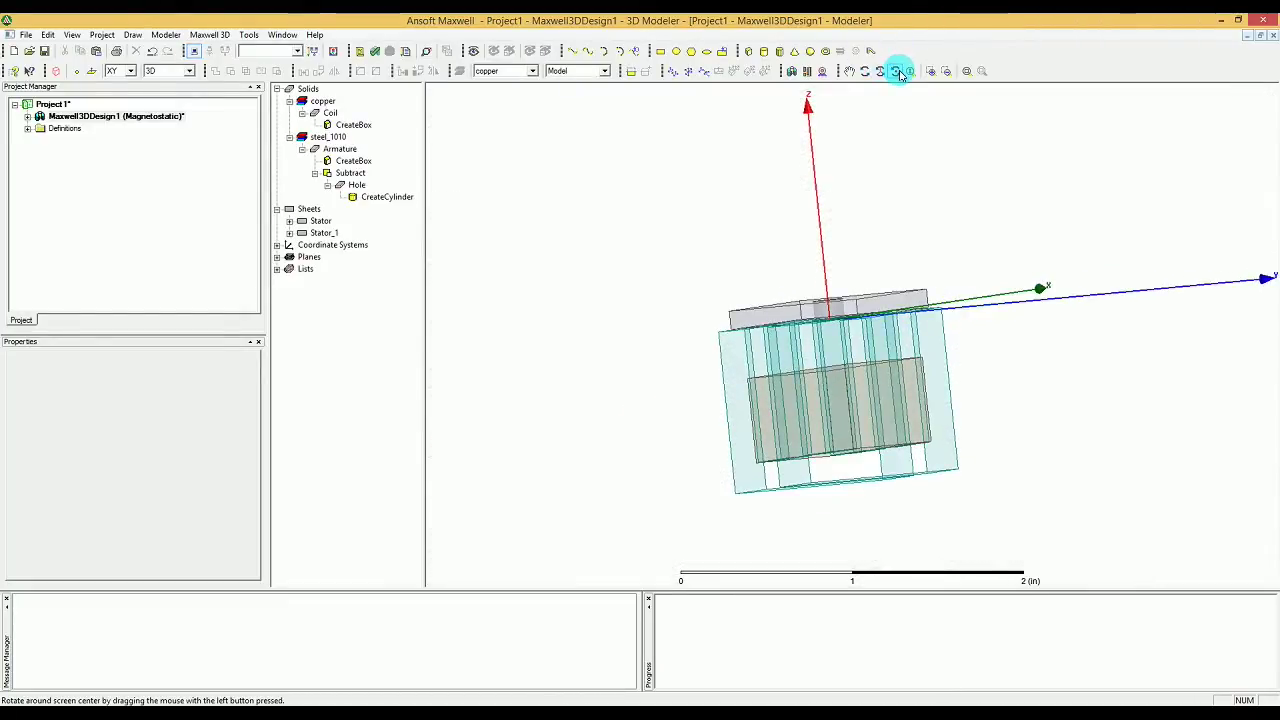
- Start a second box with its corner at (-0.55, -0.168, -0.803)
{"action": "left_click", "coordinate": [748, 51]}
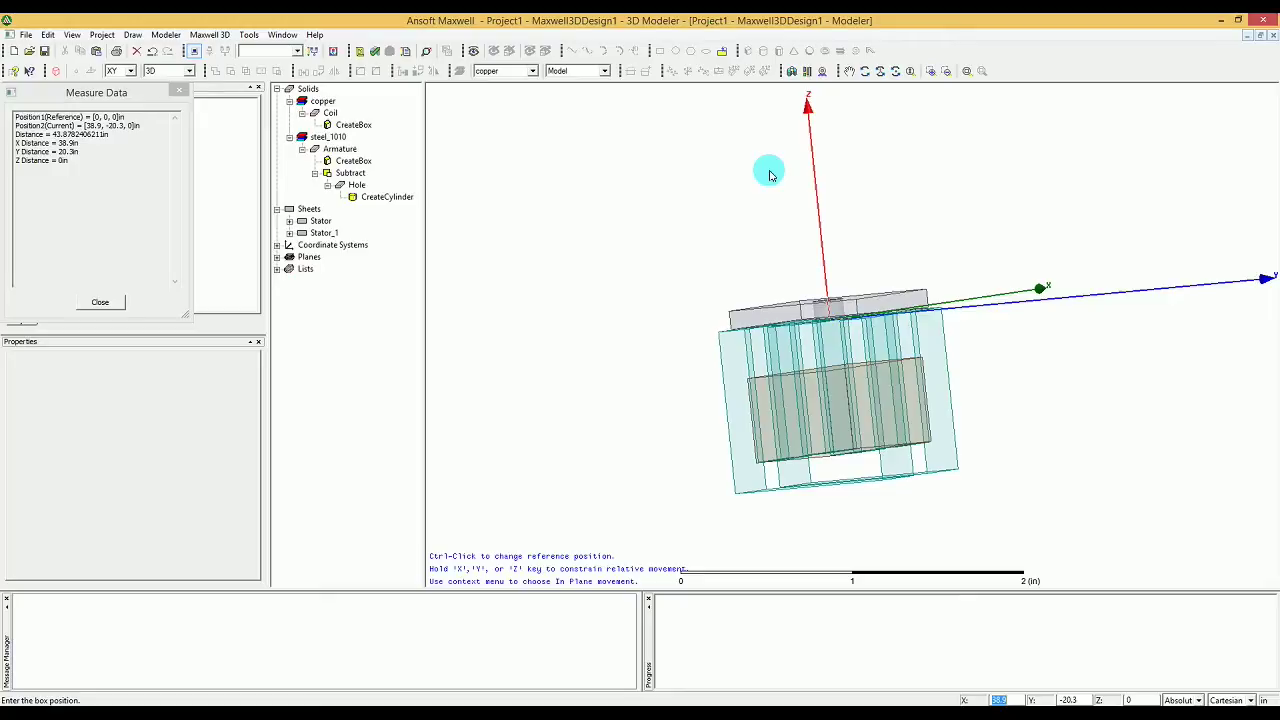
{"action": "type", "text": "-0.55"}
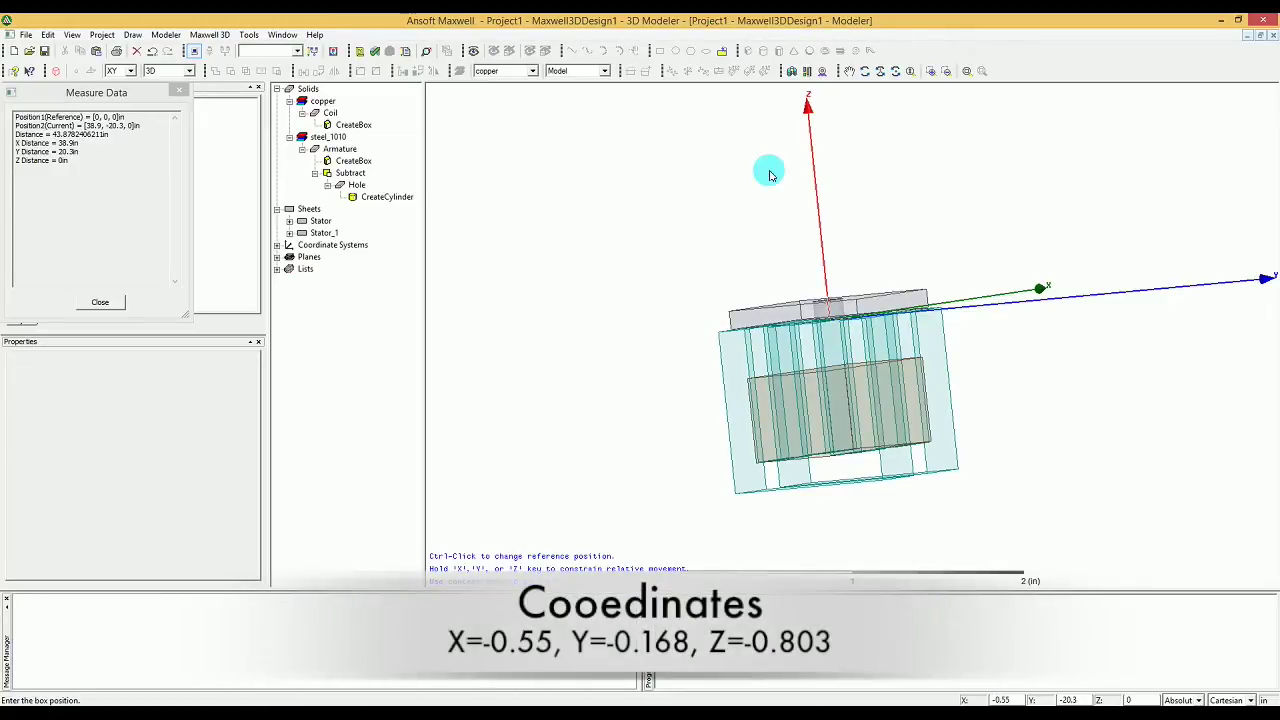
{"action": "key", "text": "Tab"}
{"action": "type", "text": "-0.168"}
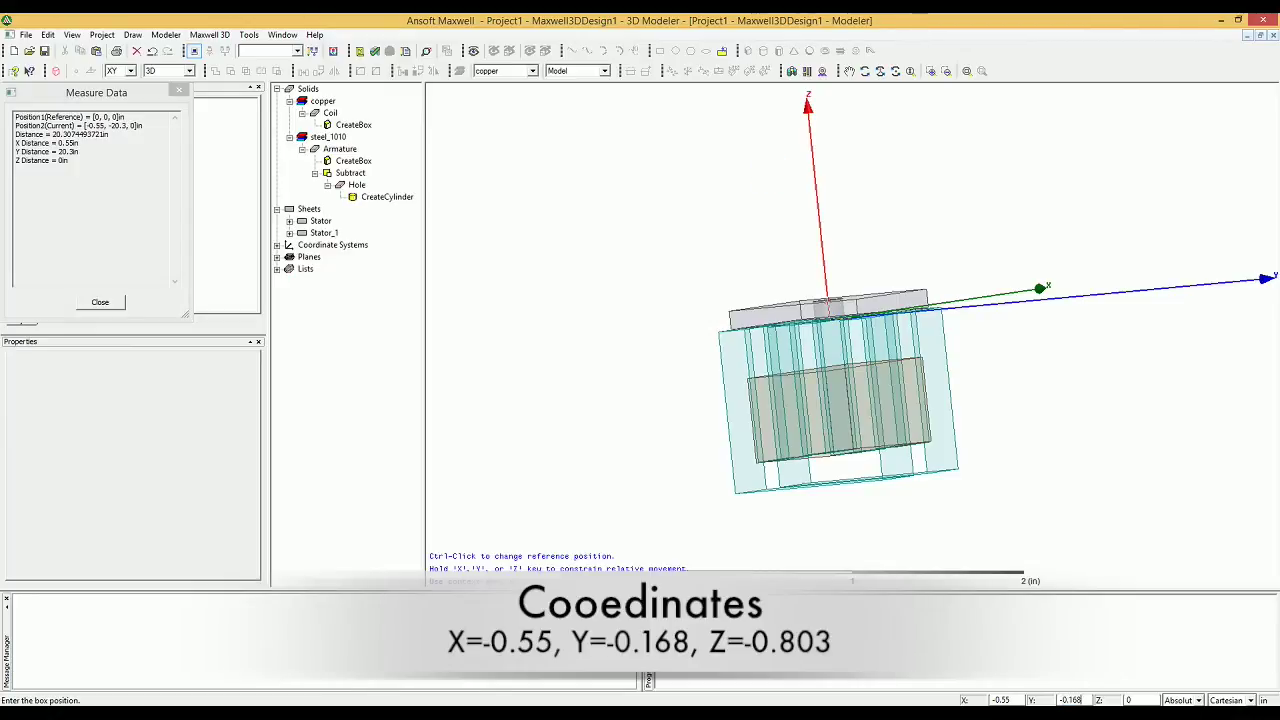
{"action": "key", "text": "Tab"}
{"action": "type", "text": "-0.803"}
{"action": "key", "text": "Return"}
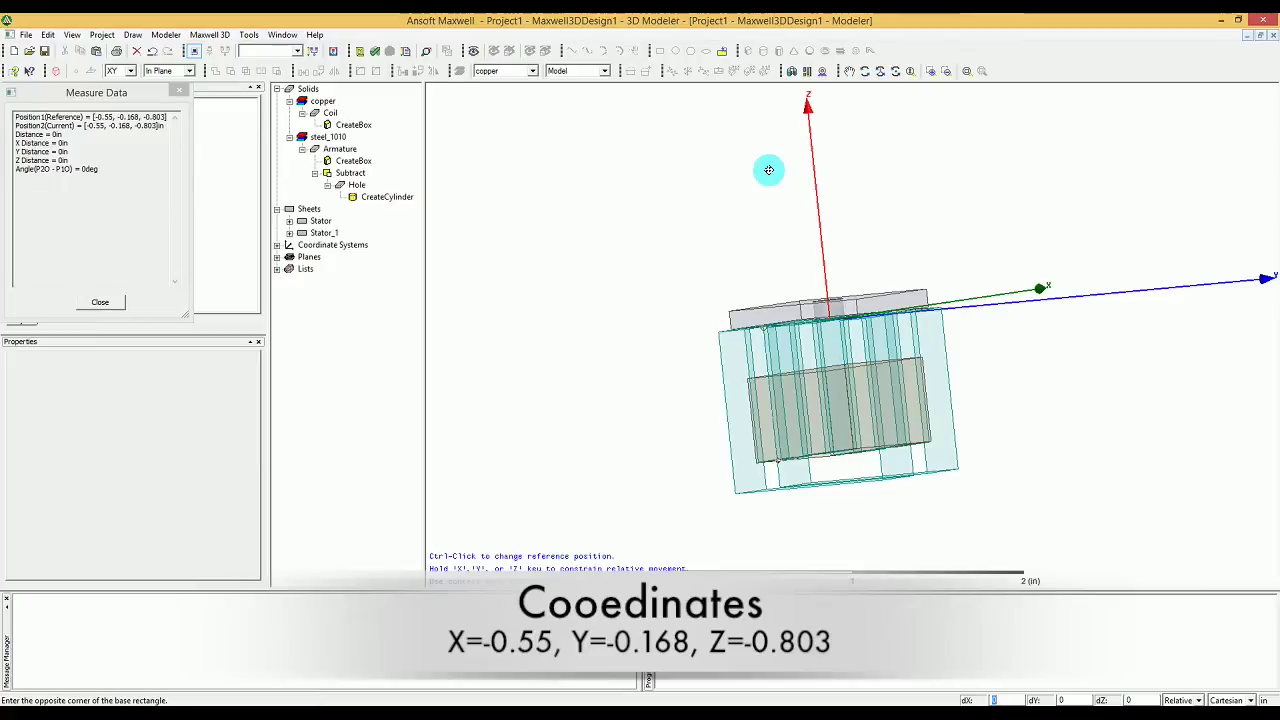
- Size the second box 1.1 × 0.336 × 0.511 in to finish it
{"action": "type", "text": "1.1"}
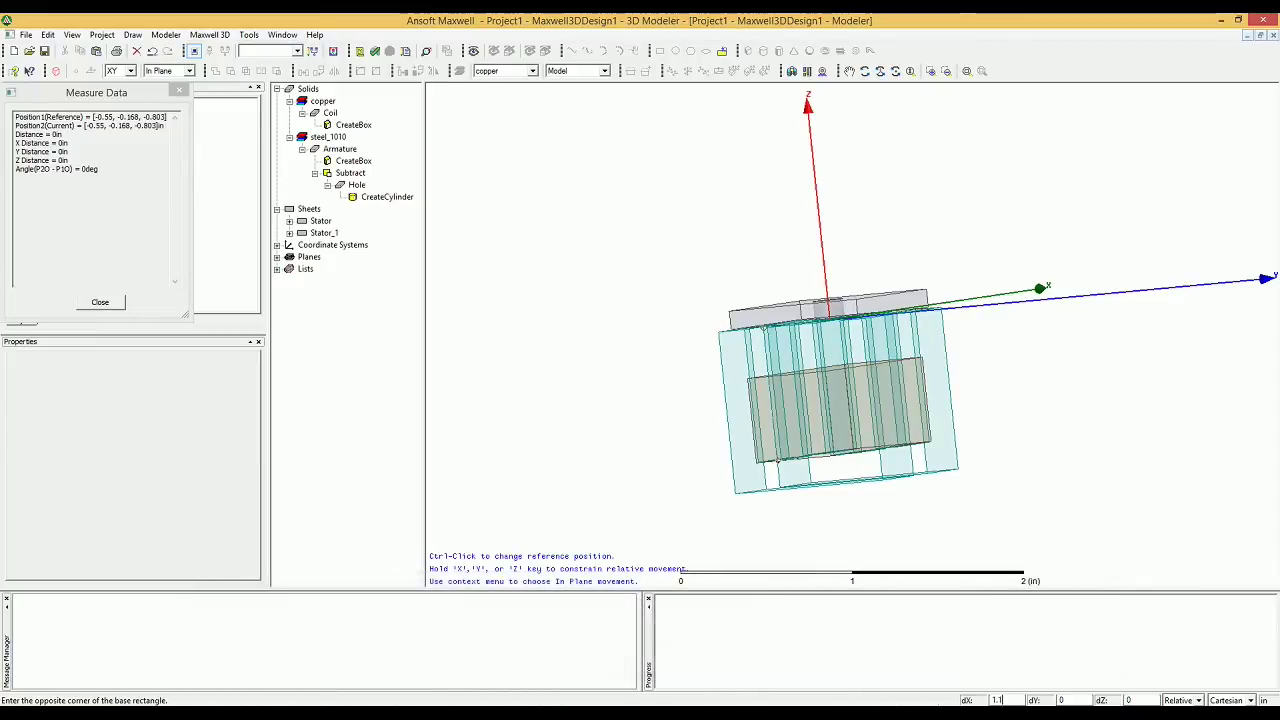
{"action": "key", "text": "Tab"}
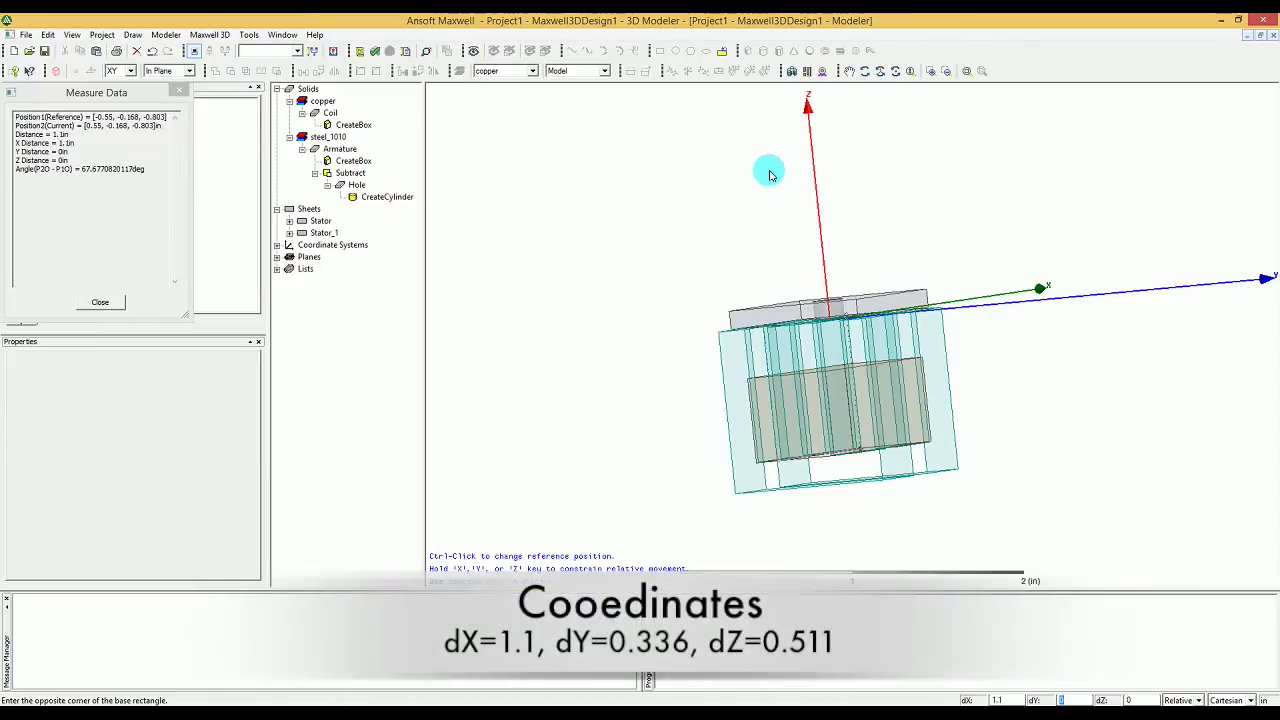
{"action": "type", "text": "0"}
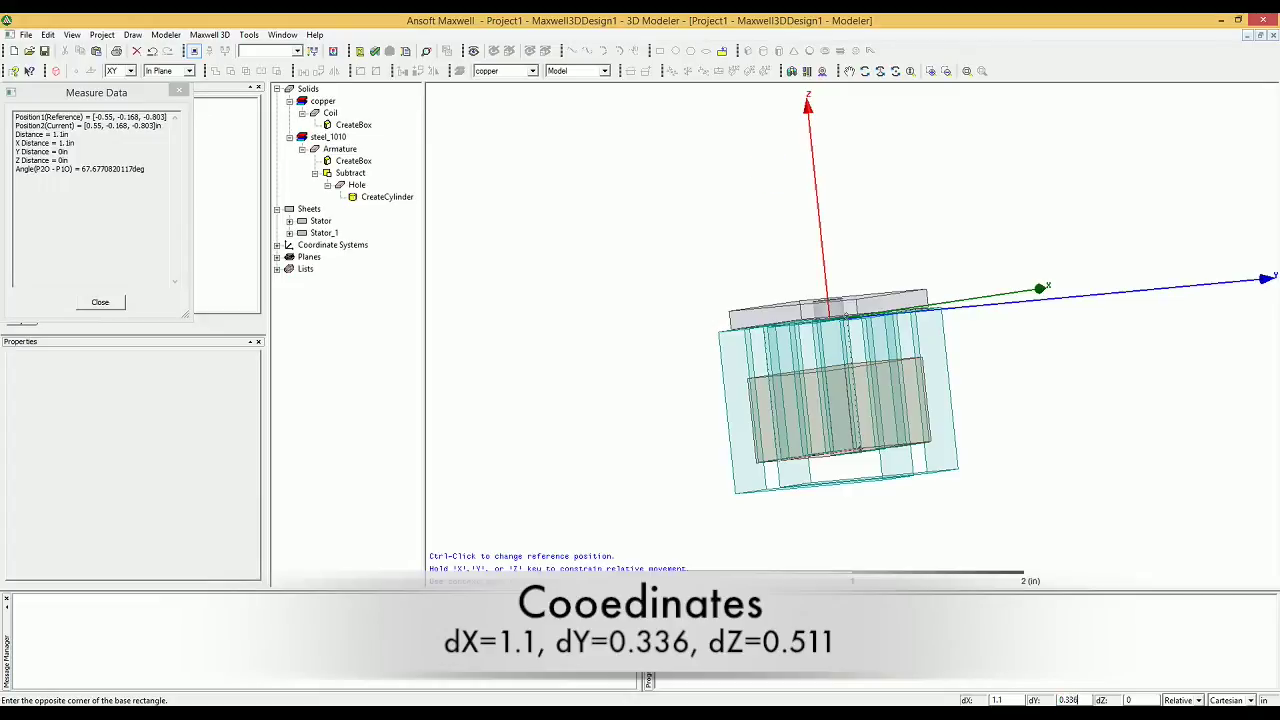
{"action": "key", "text": "Tab"}
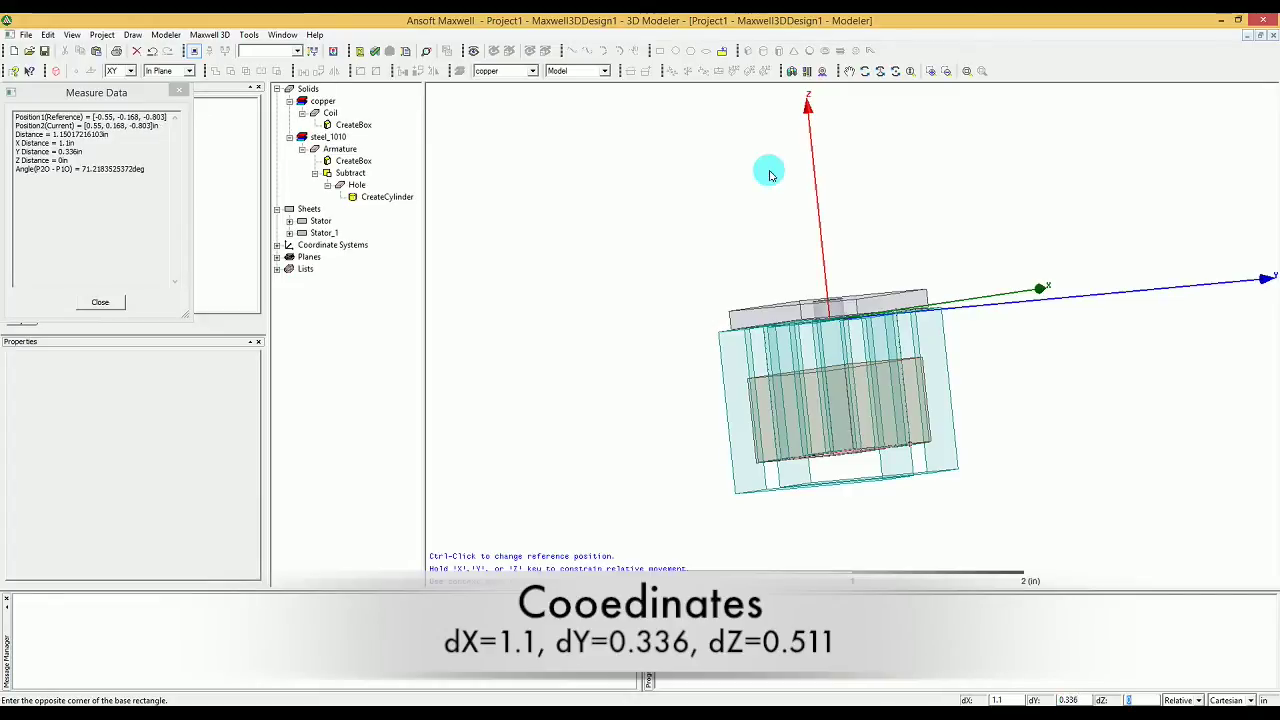
{"action": "type", "text": "0.511"}
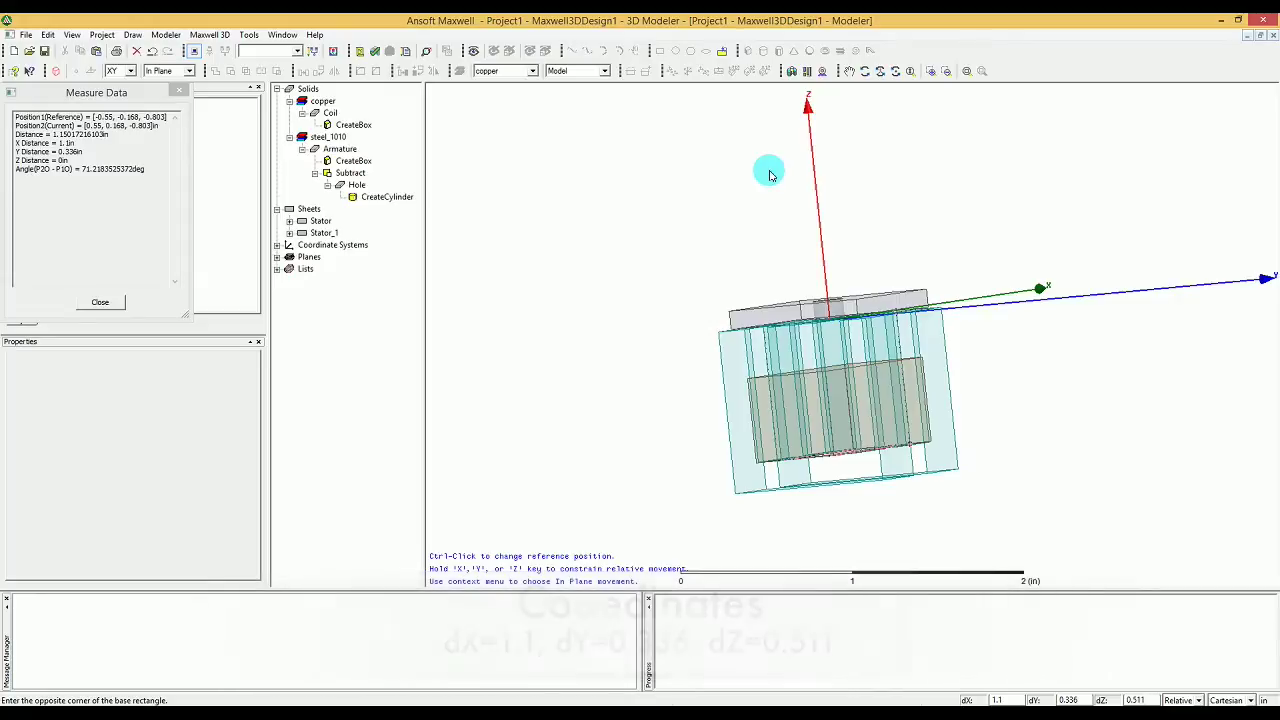
{"action": "key", "text": "Return"}
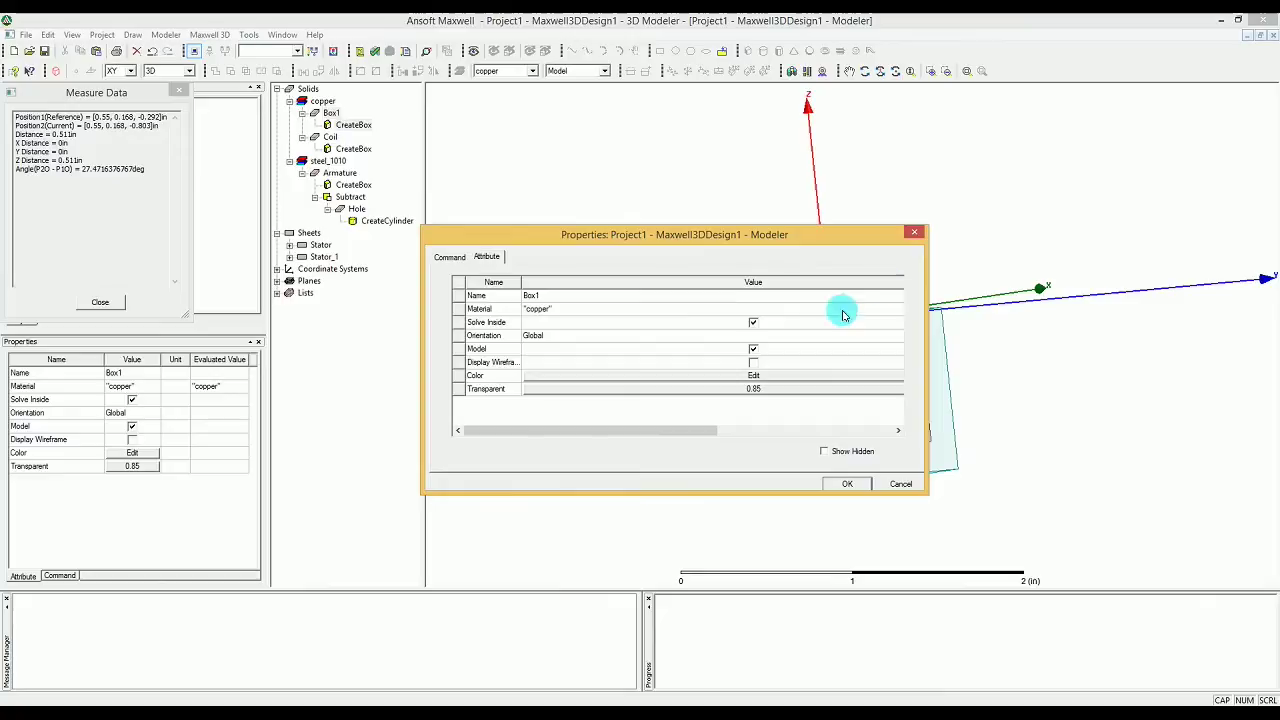
- Rename the second copper box from Box1 to B_Coile and accept its properties
{"action": "left_click", "coordinate": [692, 295]}
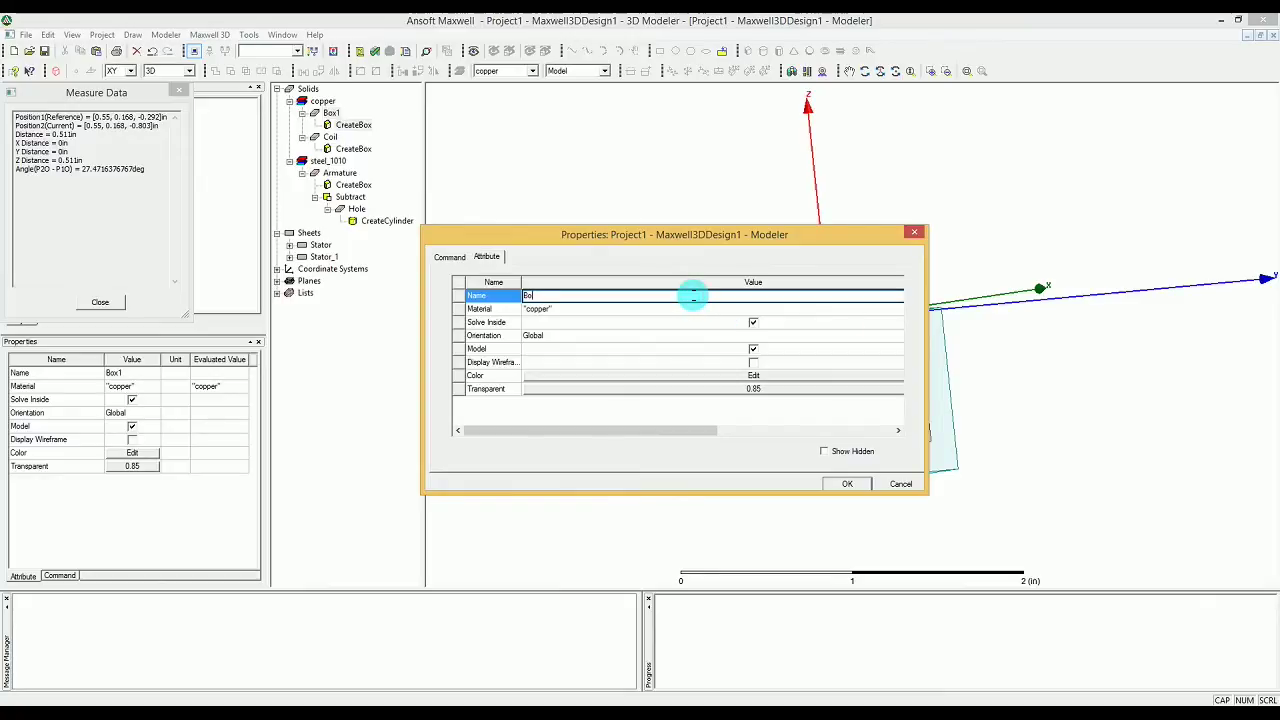
{"action": "type", "text": "Coile"}
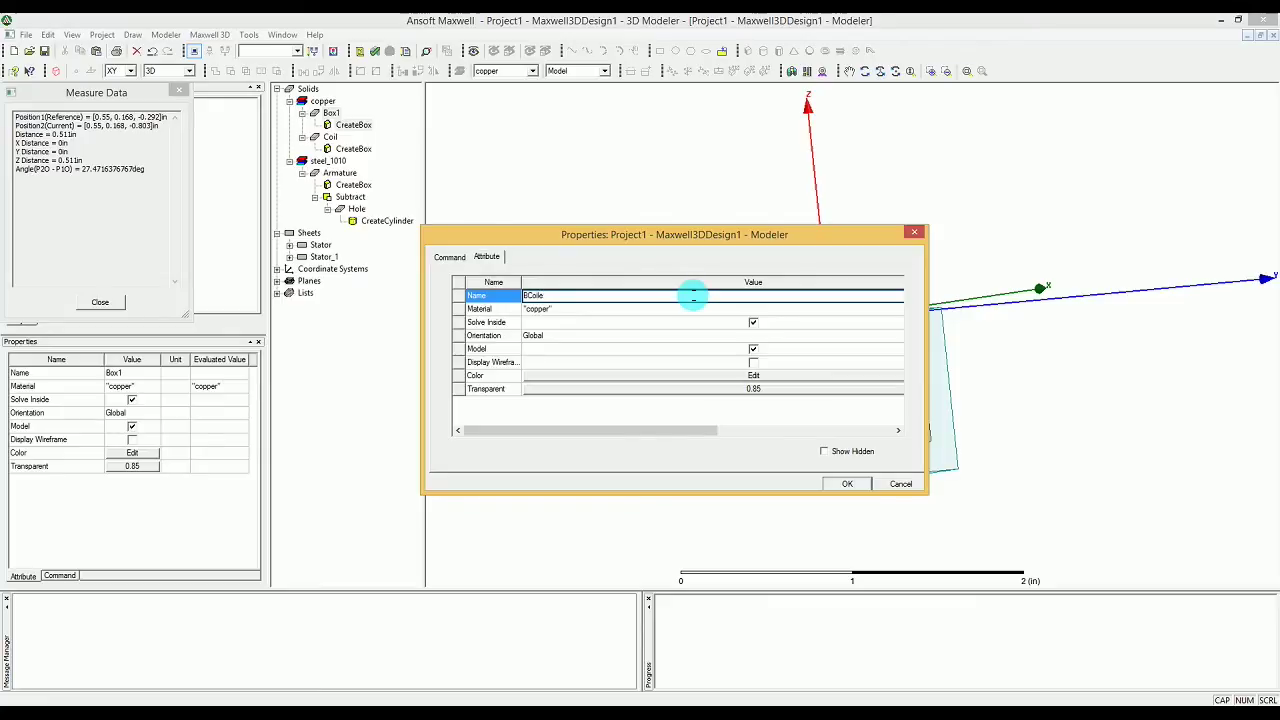
{"action": "key", "text": "Return"}
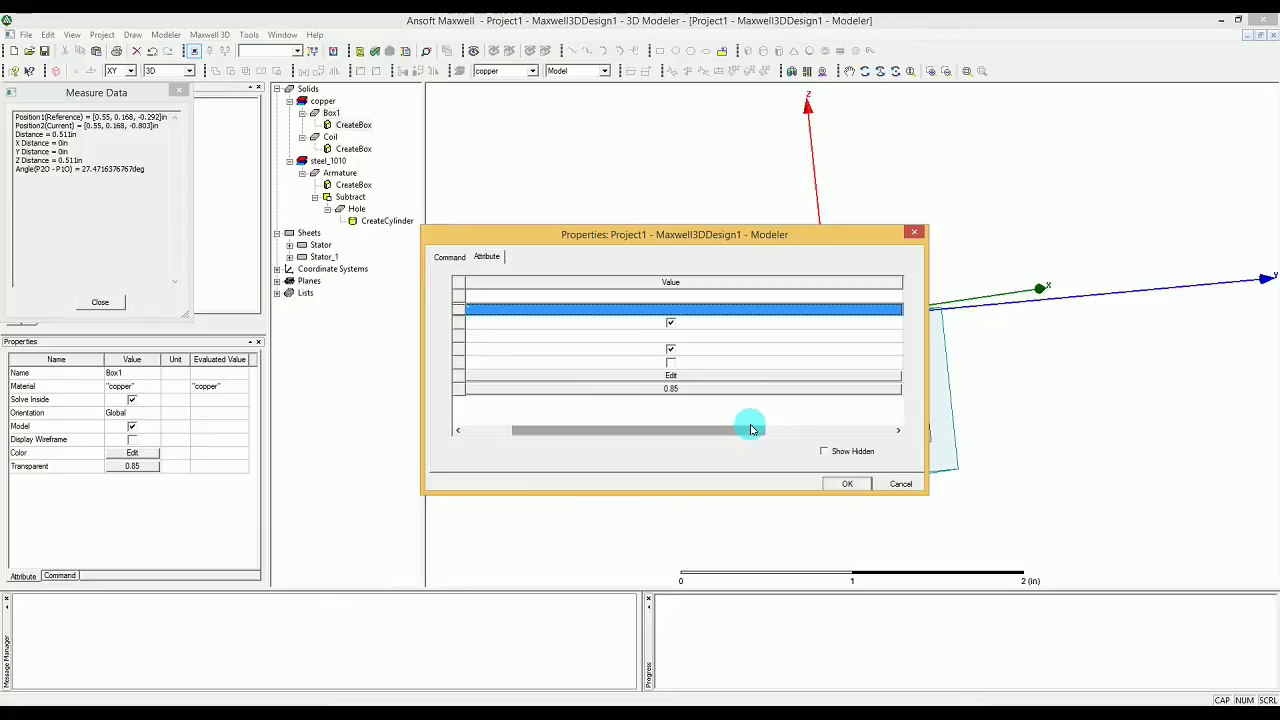
{"action": "key", "text": "Return"}
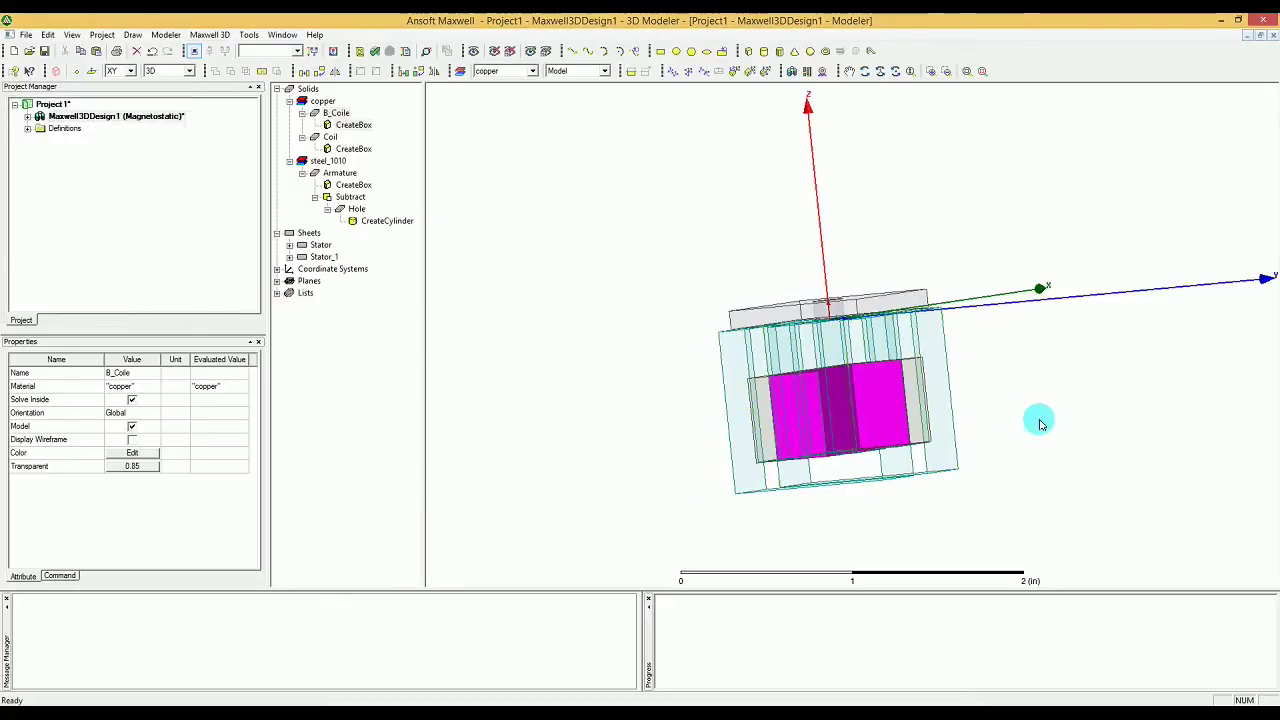
- Orbit to an isometric view and select B_Coile to see it inside the Coil
{"action": "left_click", "coordinate": [896, 74]}
{"action": "left_click_drag", "start_coordinate": [929, 330], "coordinate": [889, 434]}
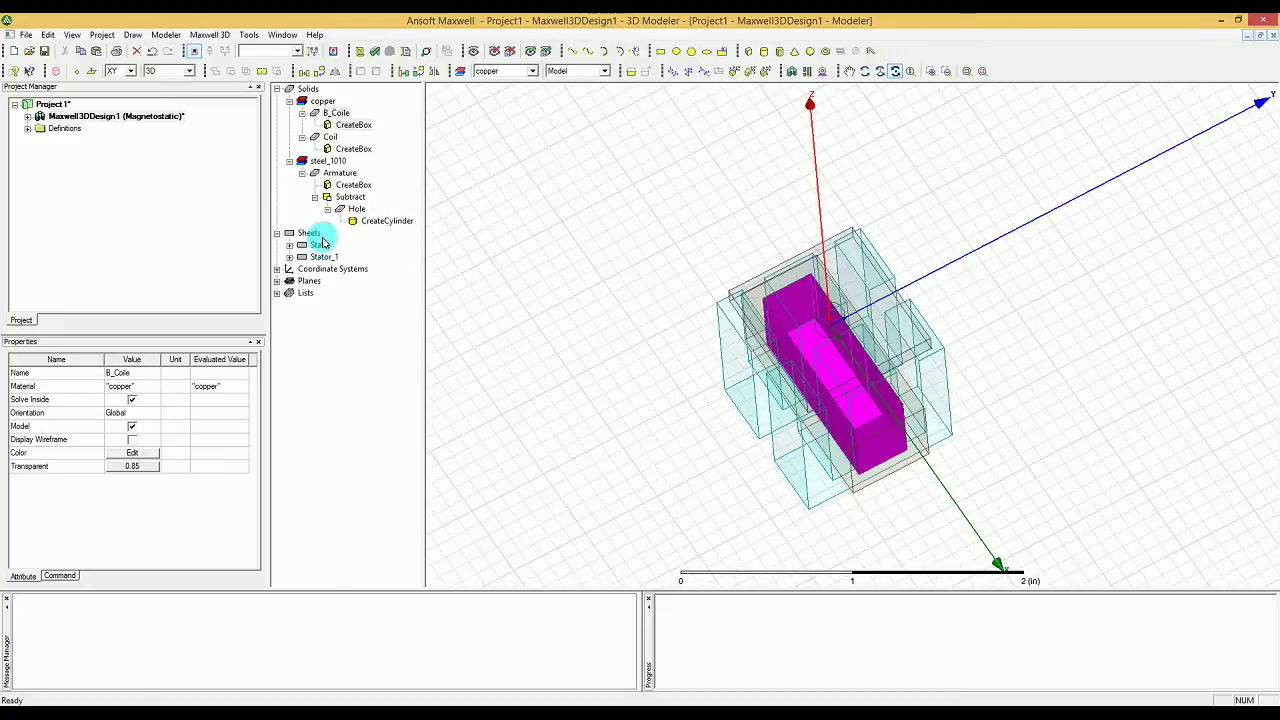
{"action": "left_click", "coordinate": [337, 107]}
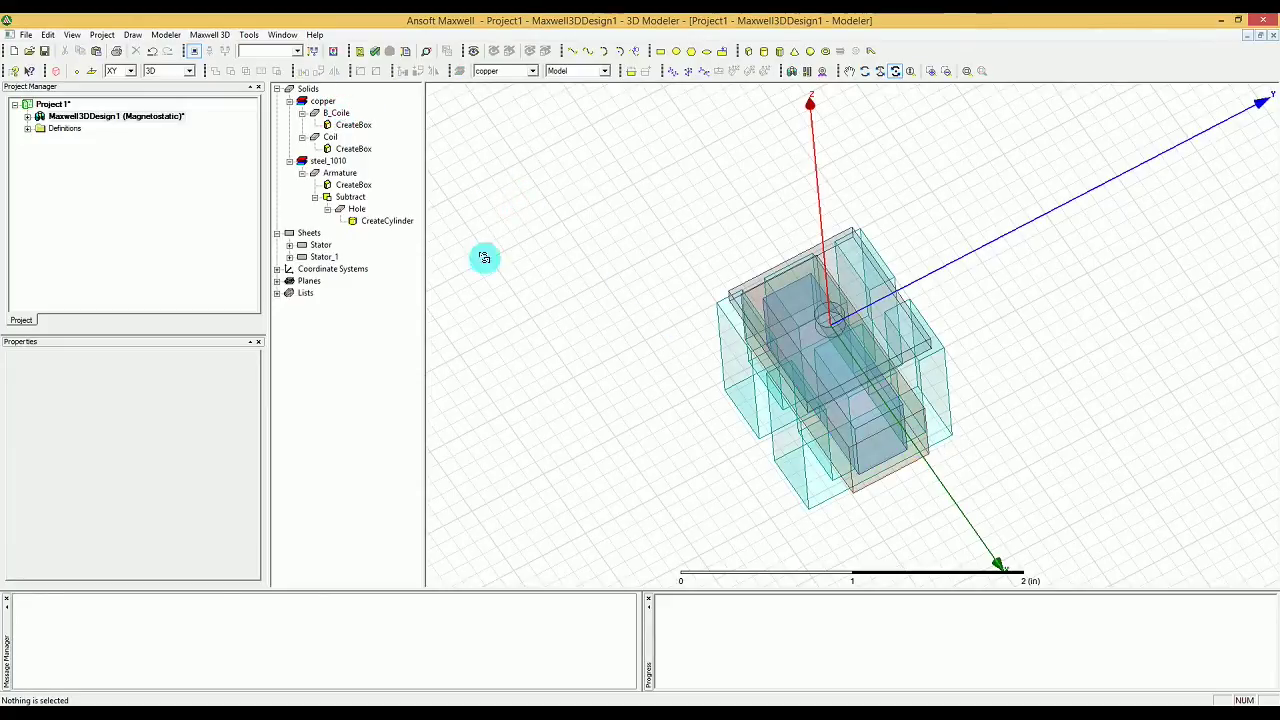
{"action": "left_click", "coordinate": [332, 113]}
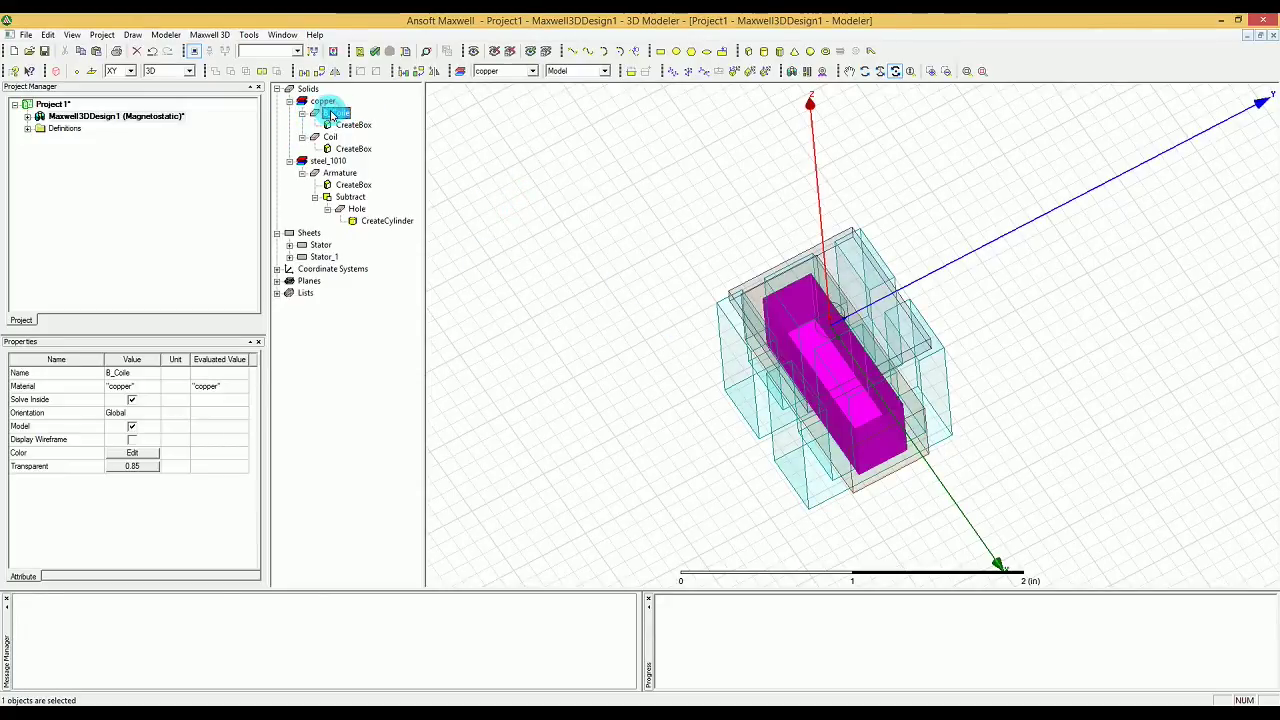
{"action": "mouse_move", "coordinate": [551, 296]}
{"action": "left_mouse_down"}
{"action": "mouse_move", "coordinate": [600, 274]}
{"action": "mouse_move", "coordinate": [586, 306]}
{"action": "mouse_move", "coordinate": [606, 292]}
{"action": "mouse_move", "coordinate": [566, 249]}
{"action": "mouse_move", "coordinate": [551, 263]}
{"action": "mouse_move", "coordinate": [563, 374]}
{"action": "mouse_move", "coordinate": [564, 277]}
{"action": "left_mouse_up"}
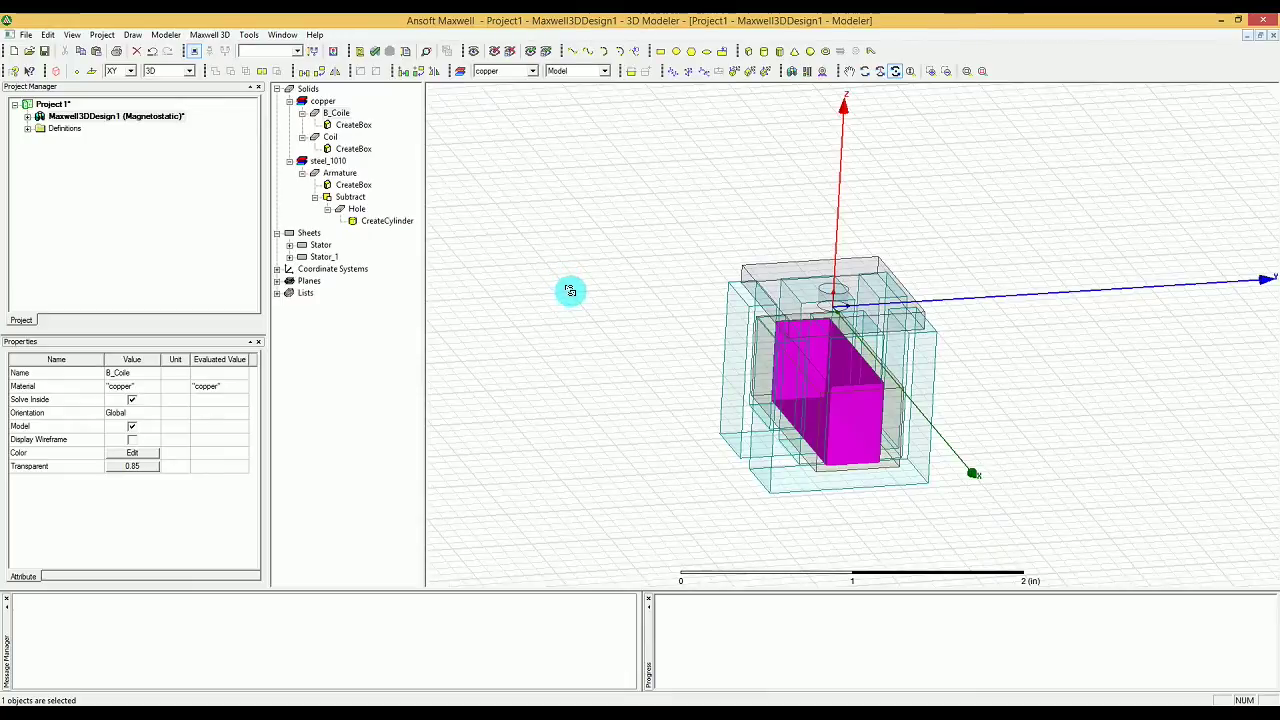
- Subtract B_Coile from Coil, with Coil as the blank, to hollow the copper coil
{"action": "left_click", "coordinate": [331, 137]}
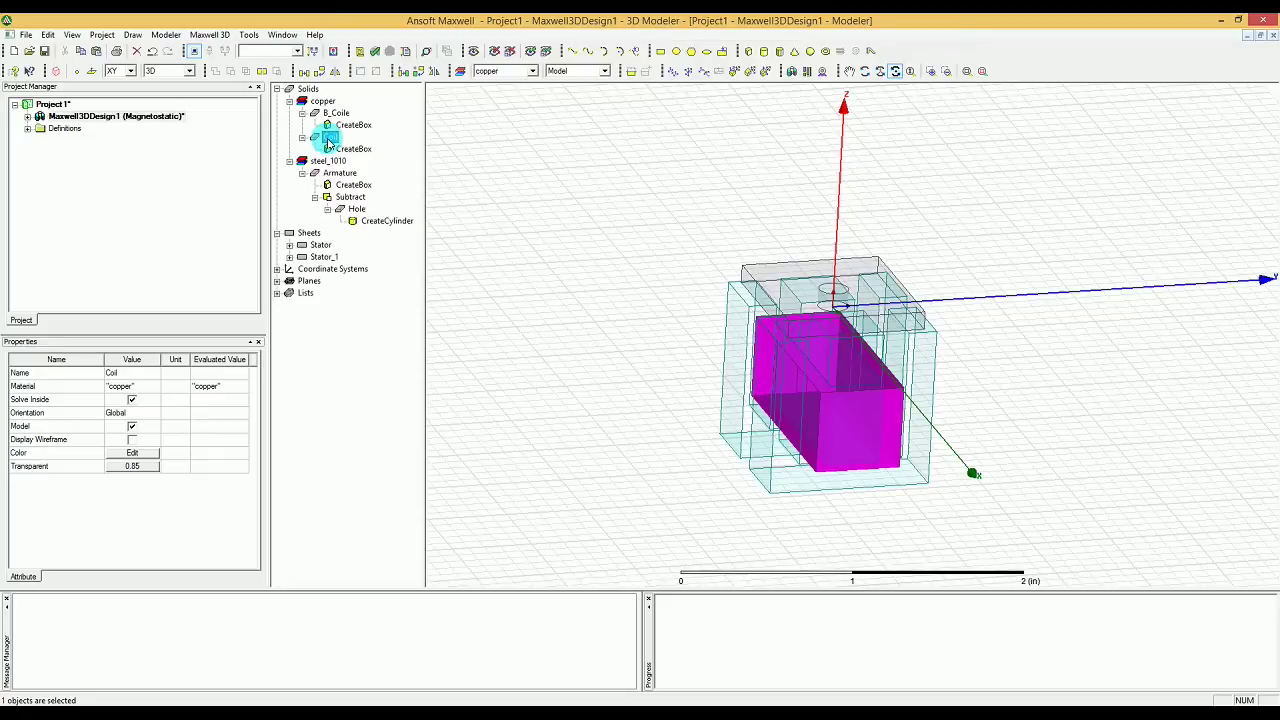
{"action": "left_click", "coordinate": [338, 113], "text": "ctrl"}
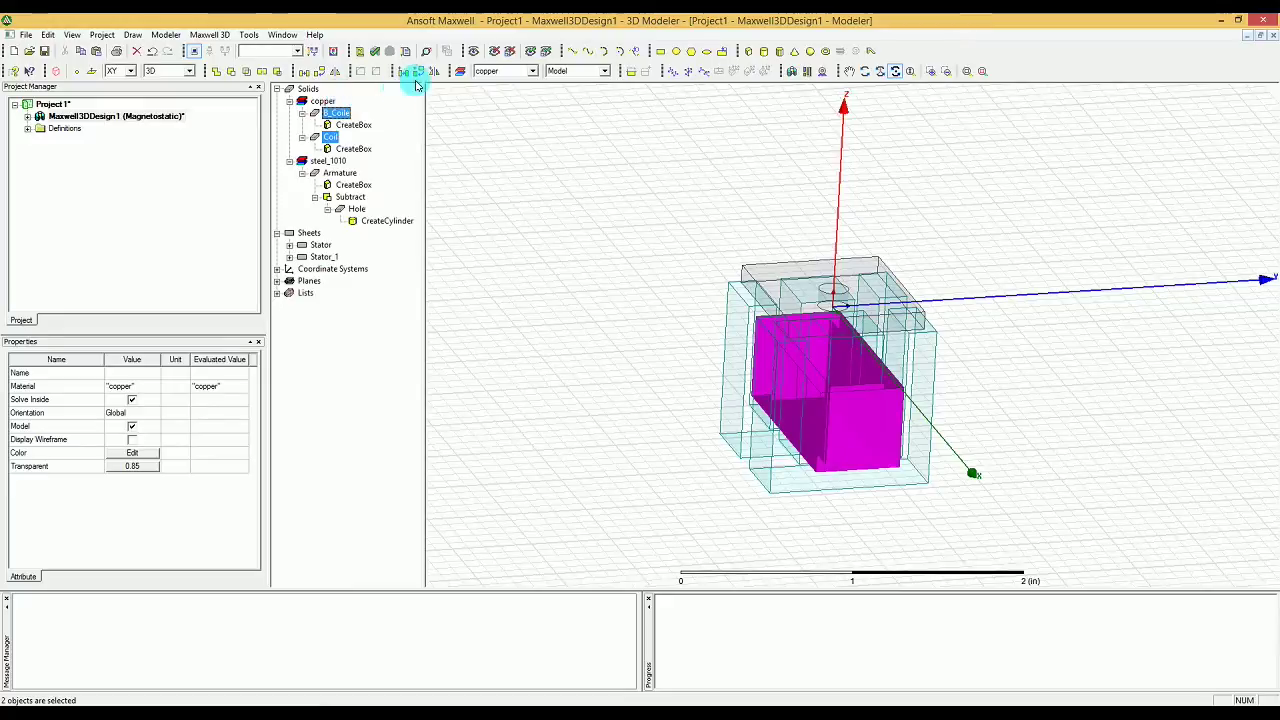
{"action": "left_click", "coordinate": [236, 74]}
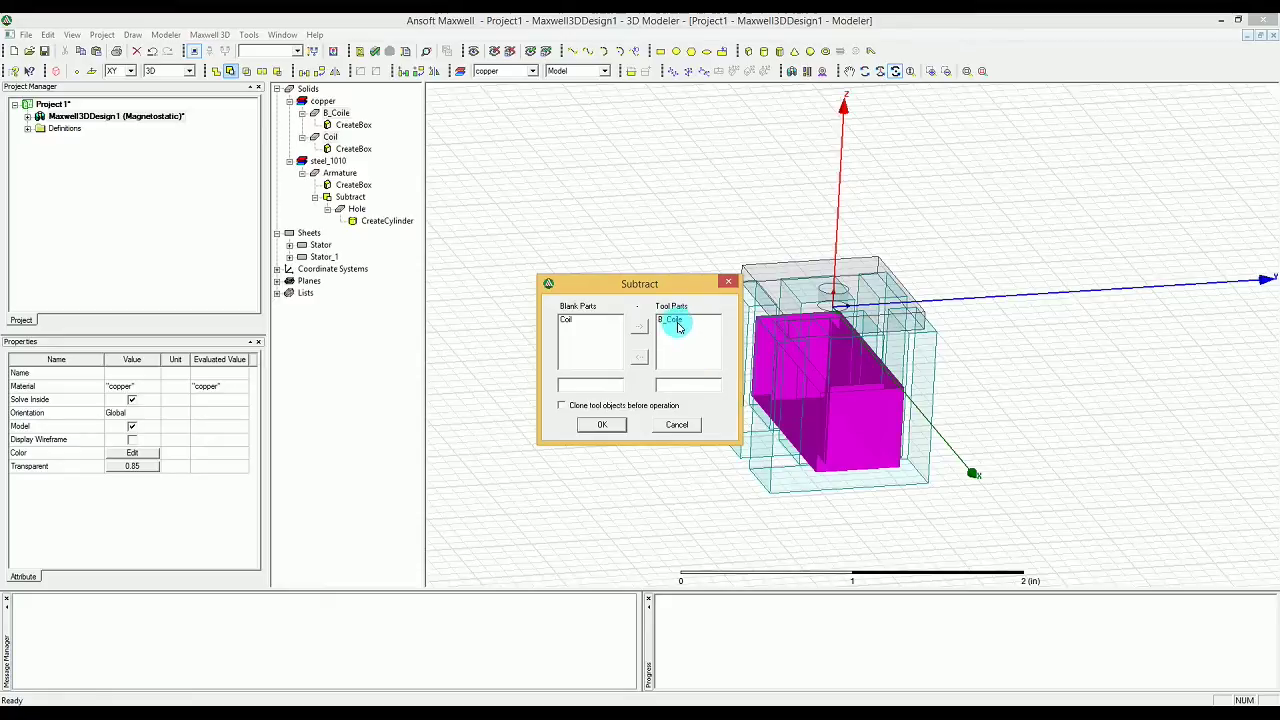
{"action": "left_click", "coordinate": [599, 425]}
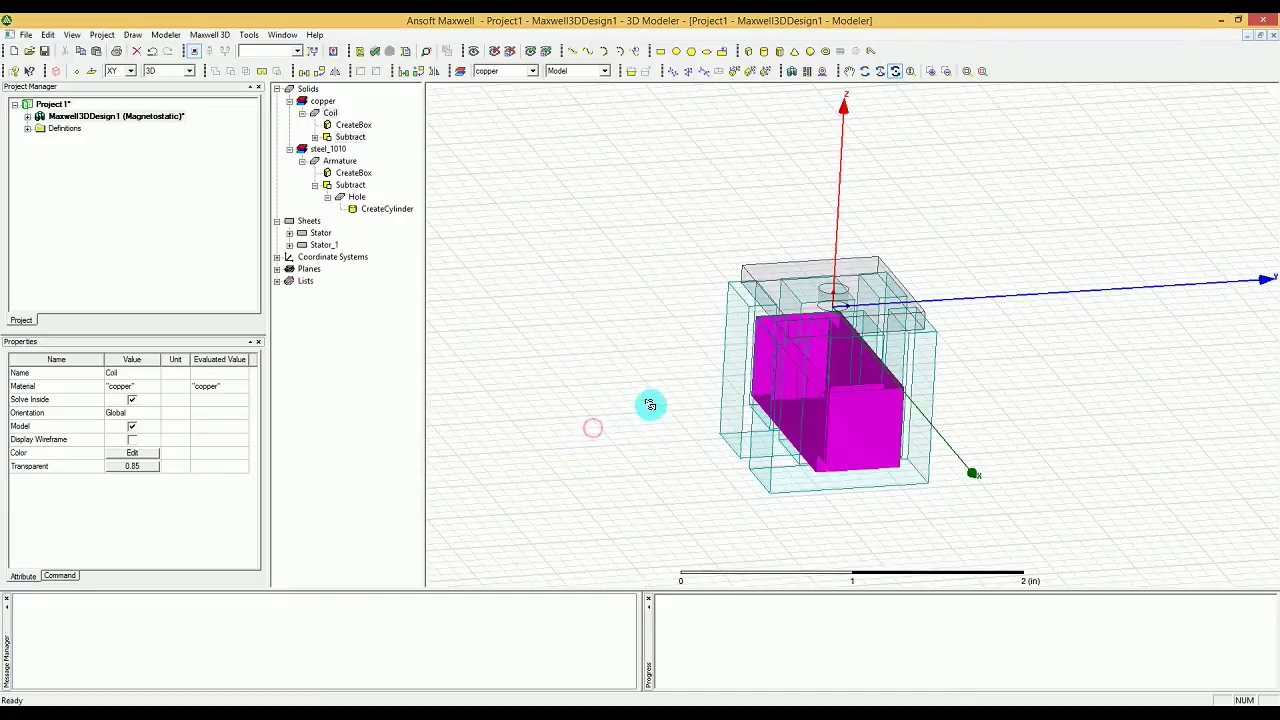
- Orbit to look straight down on the hollow rectangular Coil, then tilt to see its side
{"action": "left_click_drag", "start_coordinate": [859, 272], "coordinate": [871, 226]}
{"action": "left_click", "coordinate": [646, 283]}
{"action": "left_click_drag", "start_coordinate": [914, 338], "coordinate": [944, 397]}
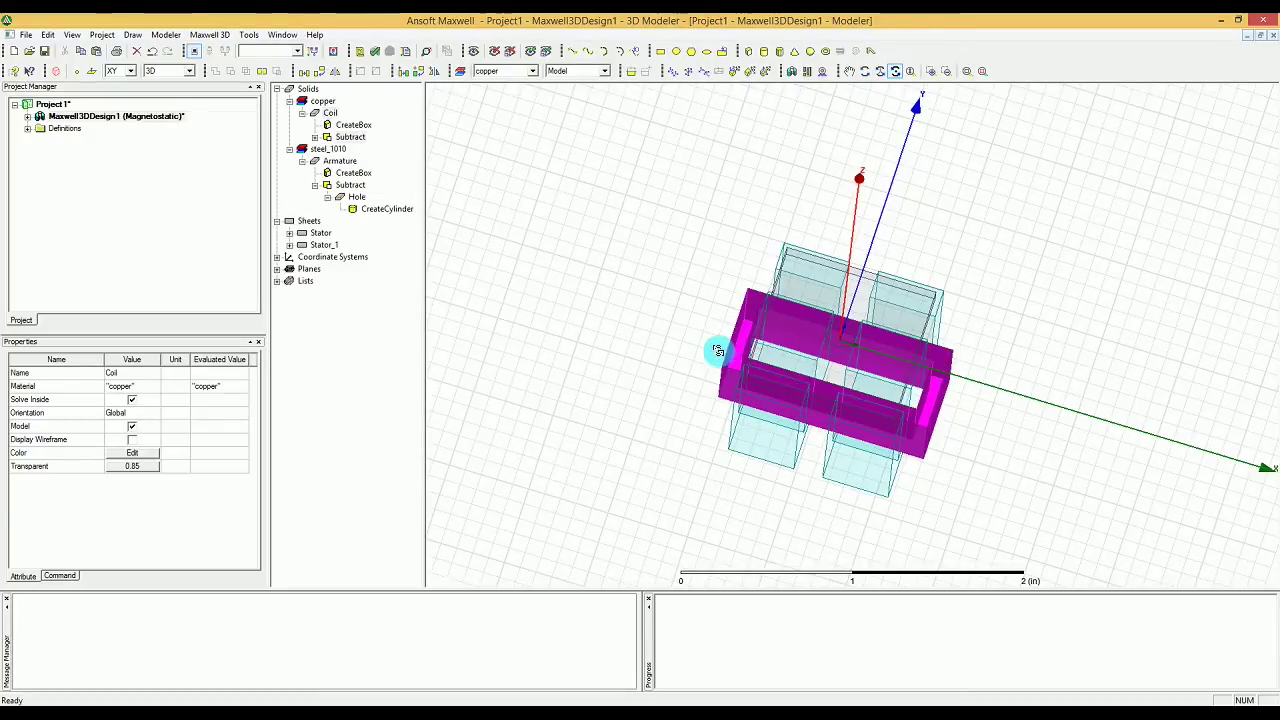
{"action": "left_click_drag", "start_coordinate": [935, 386], "coordinate": [922, 412]}
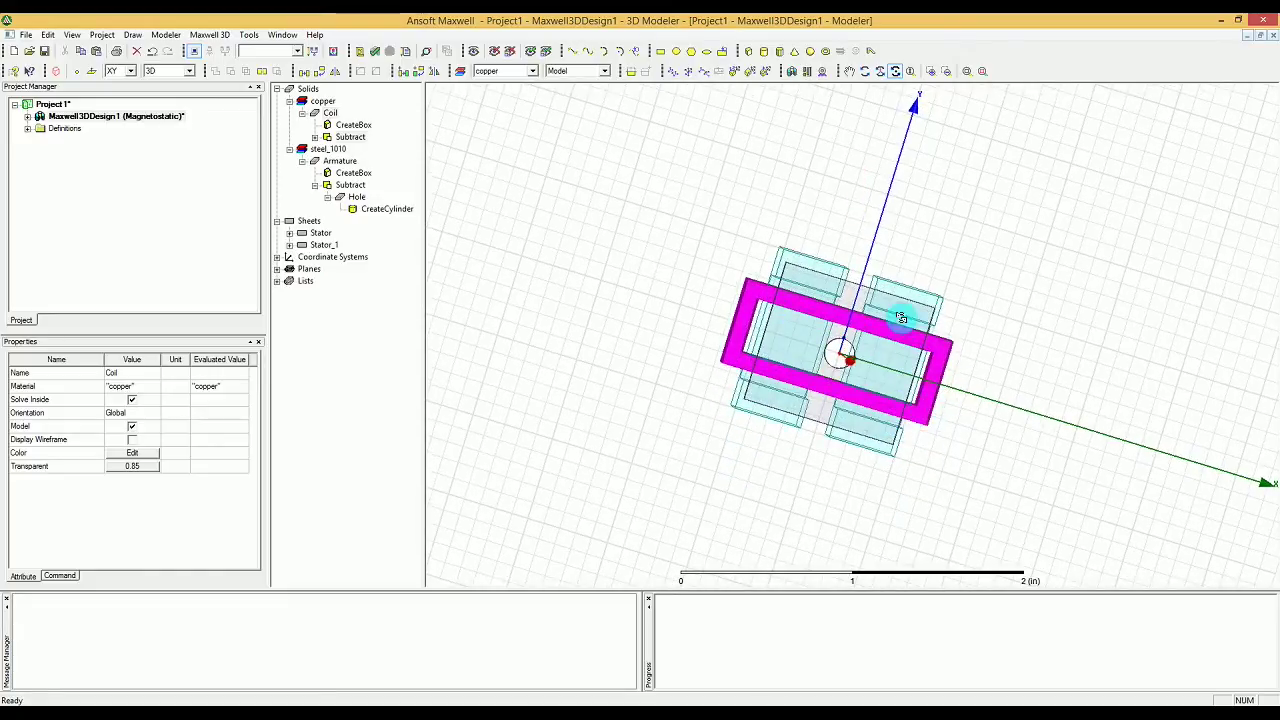
{"action": "left_click_drag", "start_coordinate": [735, 332], "coordinate": [752, 295]}
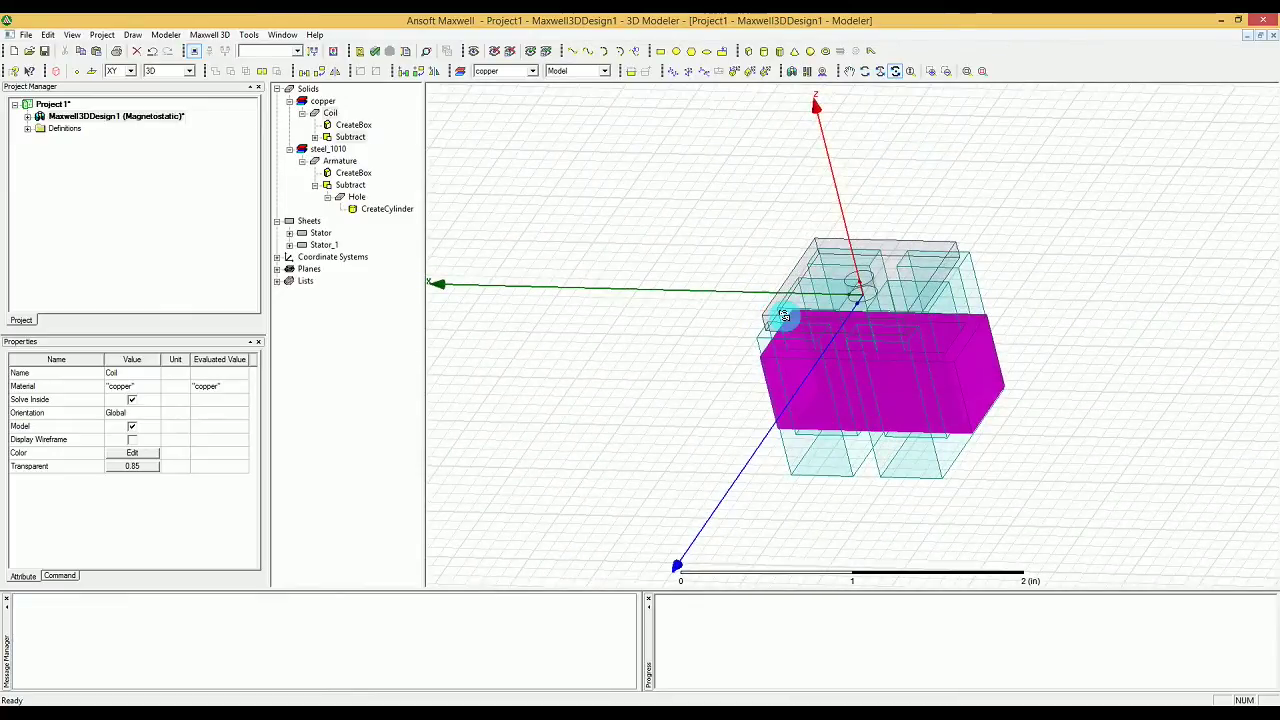
- Set vacuum as the material for new objects and orbit the actuator to front and edge-on views
{"action": "left_click", "coordinate": [531, 71]}
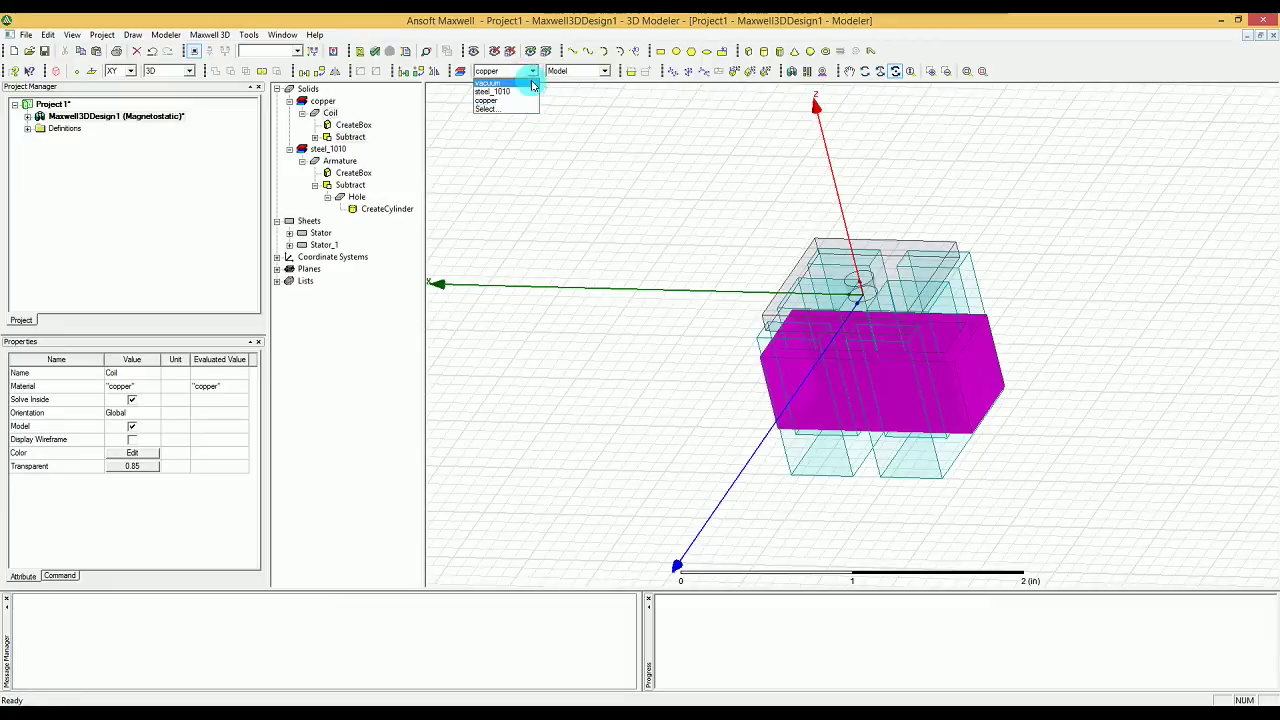
{"action": "left_click", "coordinate": [531, 84]}
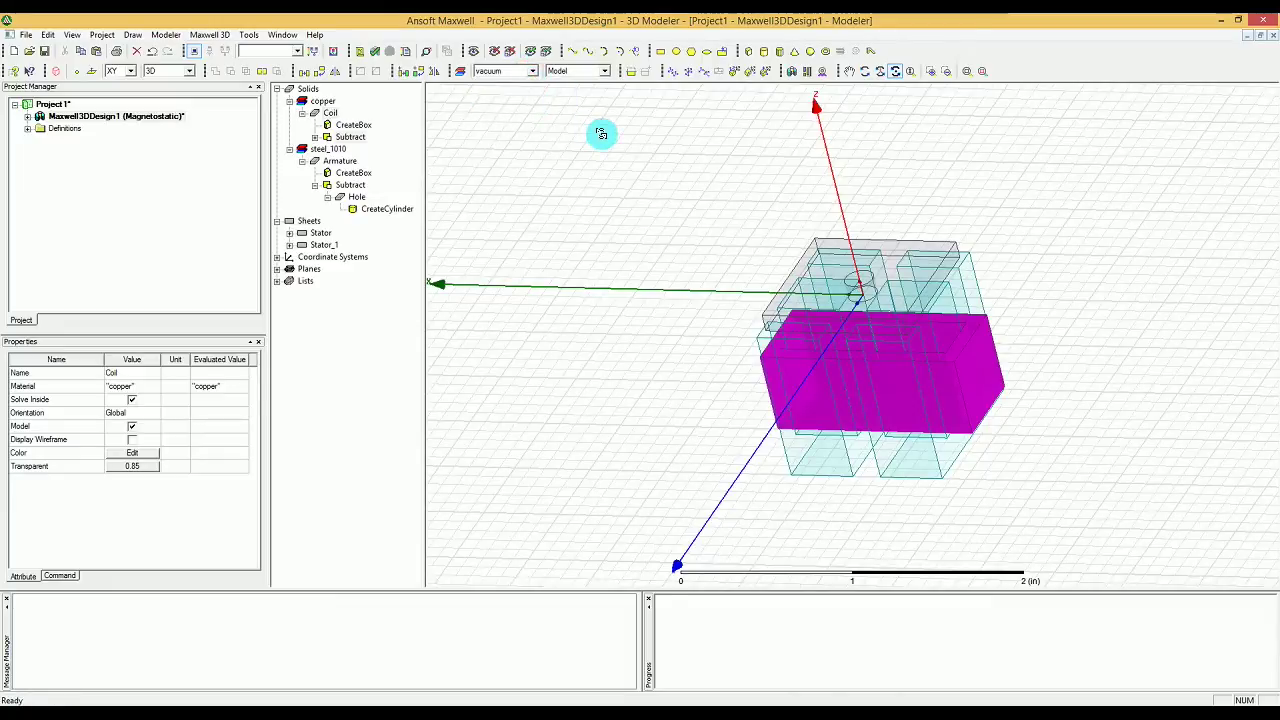
{"action": "left_click_drag", "start_coordinate": [782, 396], "coordinate": [826, 272]}
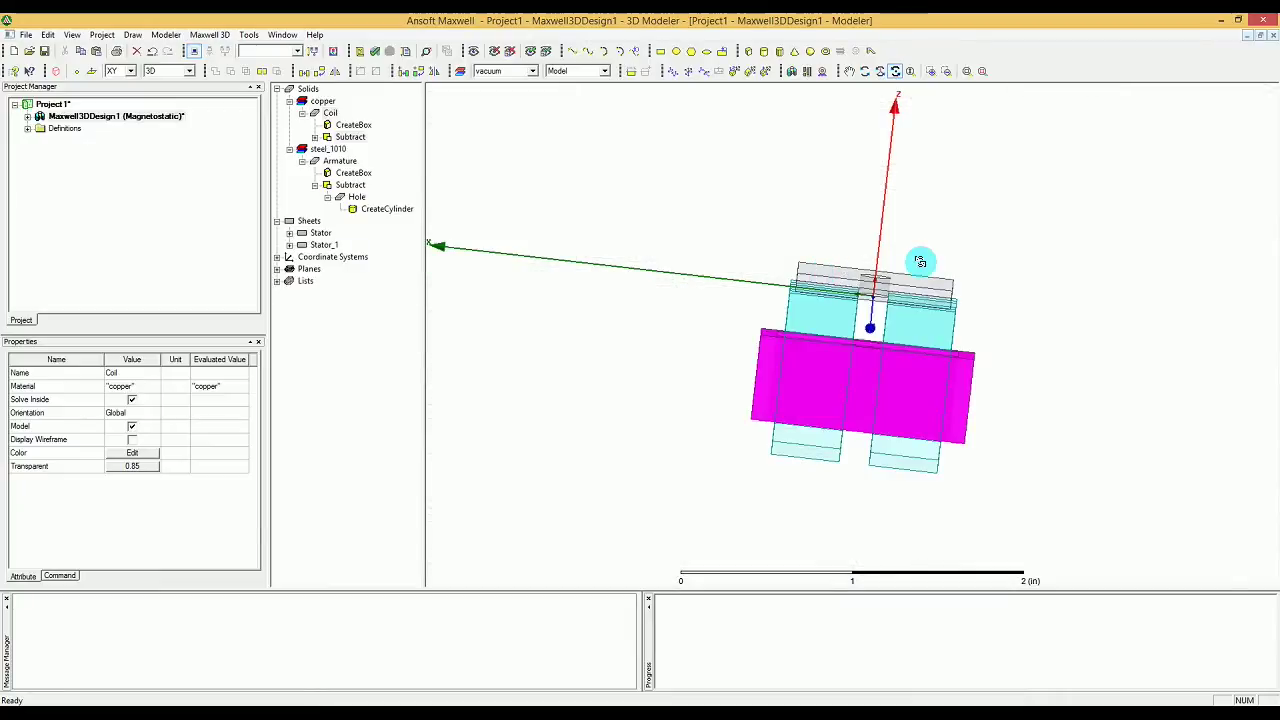
{"action": "left_click_drag", "start_coordinate": [1049, 306], "coordinate": [925, 318]}
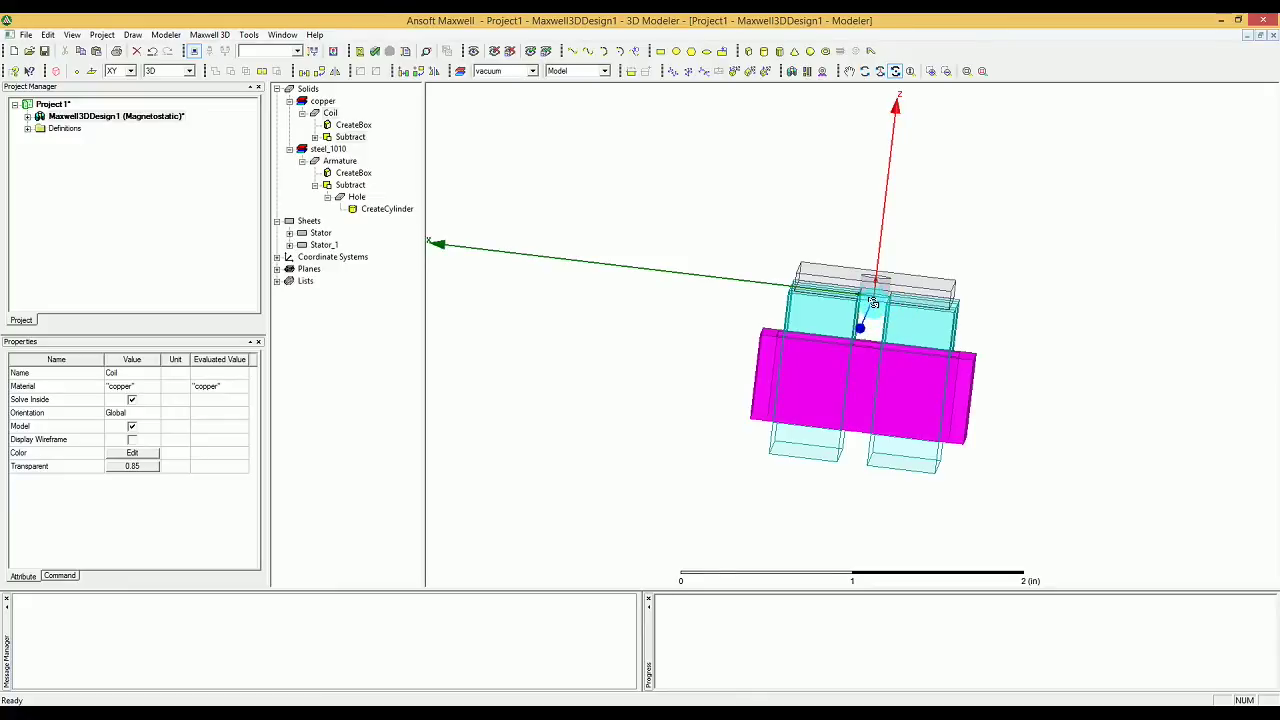
{"action": "left_click_drag", "start_coordinate": [908, 319], "coordinate": [956, 318]}
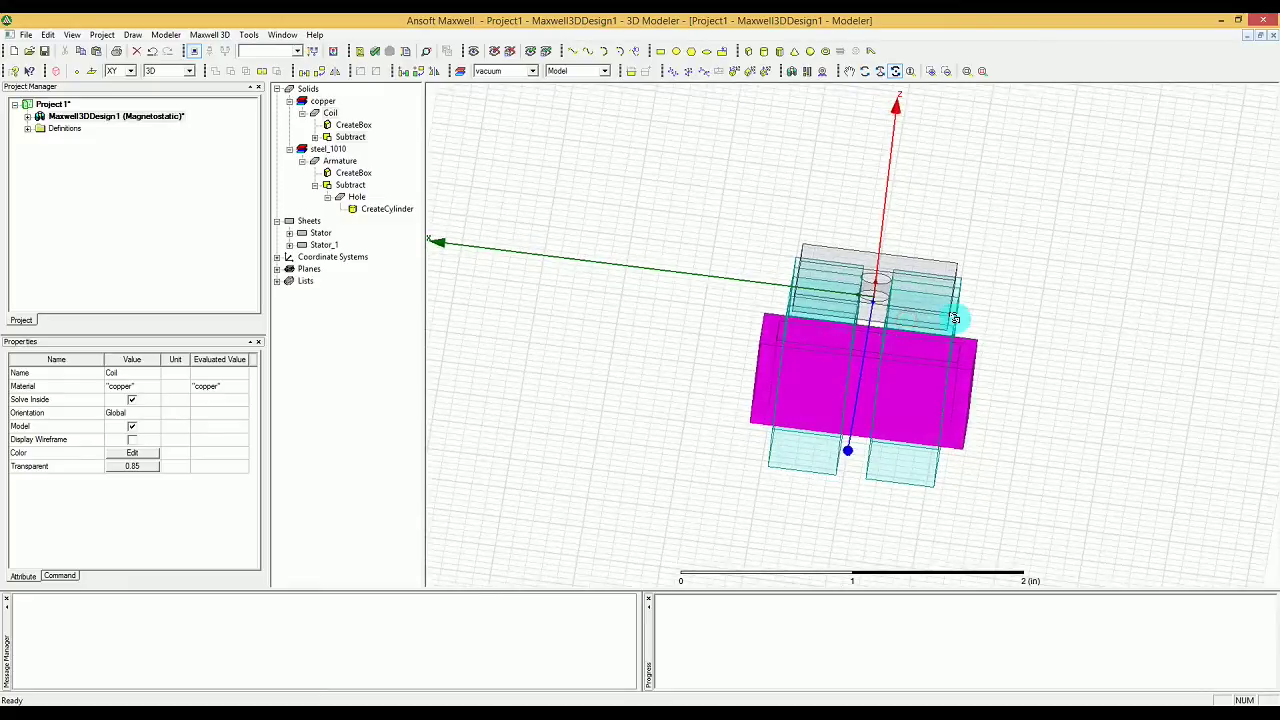
{"action": "left_click_drag", "start_coordinate": [1214, 358], "coordinate": [1205, 315]}
{"action": "left_click_drag", "start_coordinate": [1089, 346], "coordinate": [1125, 363]}
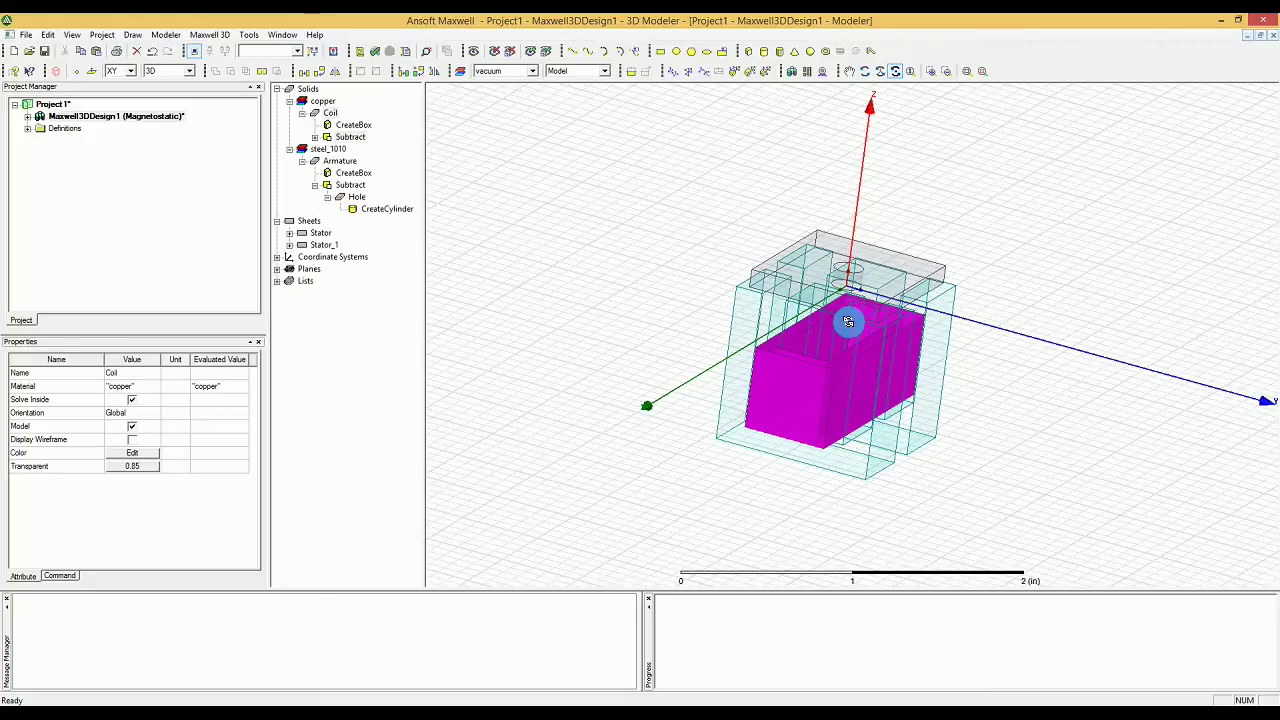
- Tilt the actuator to an angled view and bring up the Measure Data position readout
{"action": "left_click_drag", "start_coordinate": [848, 321], "coordinate": [1126, 342]}
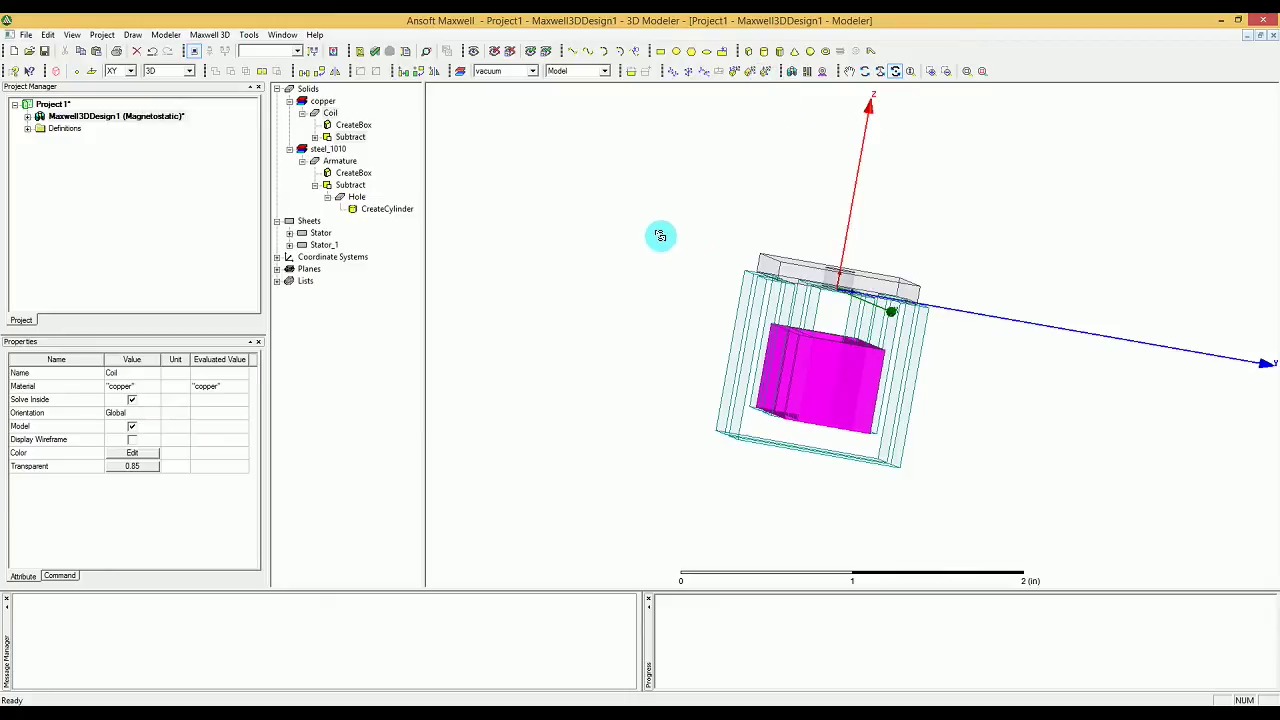
{"action": "left_click_drag", "start_coordinate": [658, 238], "coordinate": [689, 263]}
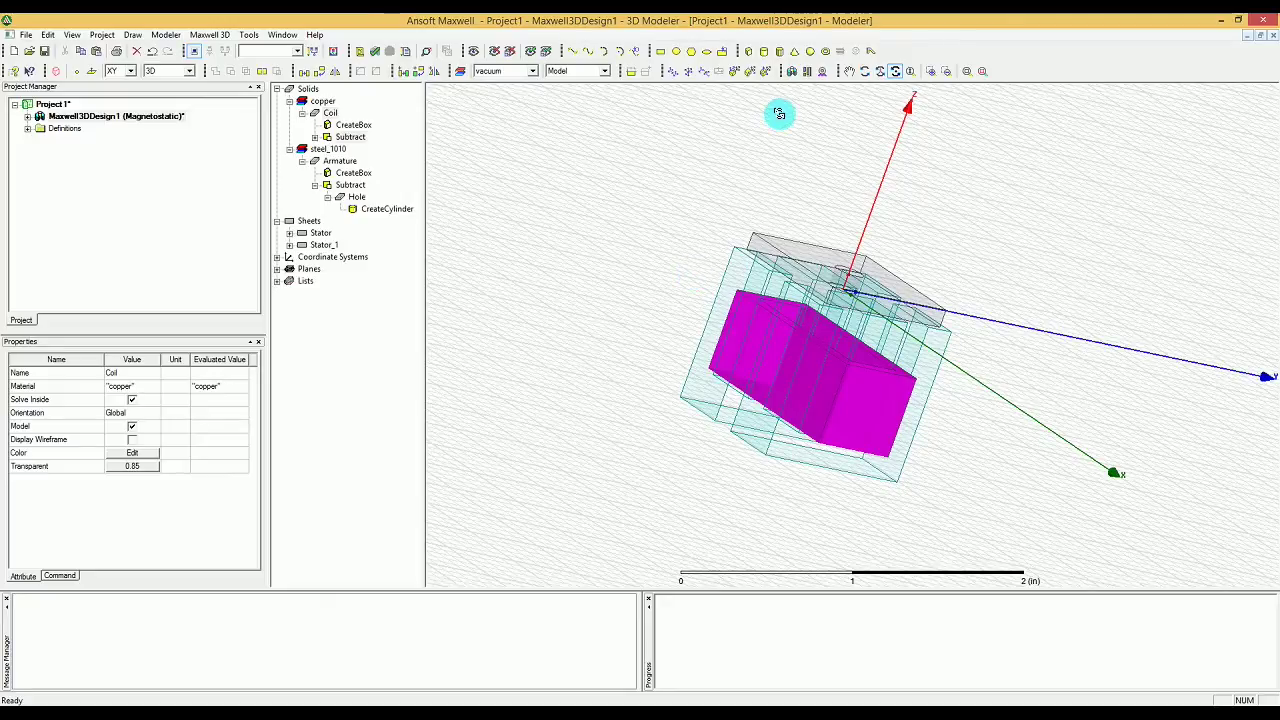
{"action": "left_click", "coordinate": [752, 52]}
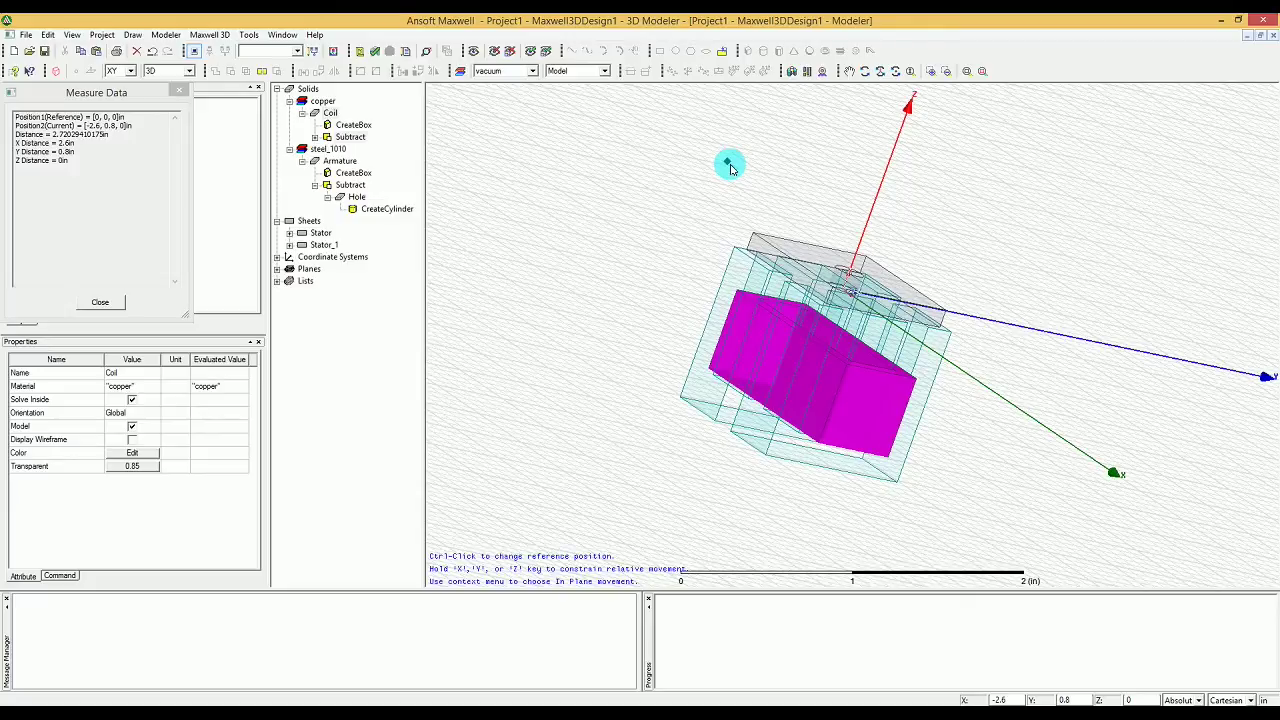
- Fix the box's base corner at X -0.55, Y -0.55, Z 0.003
{"action": "key", "text": "Tab"}
{"action": "type", "text": "-0.55"}
{"action": "key", "text": "Tab"}
{"action": "type", "text": "-0.55"}
{"action": "key", "text": "Tab"}
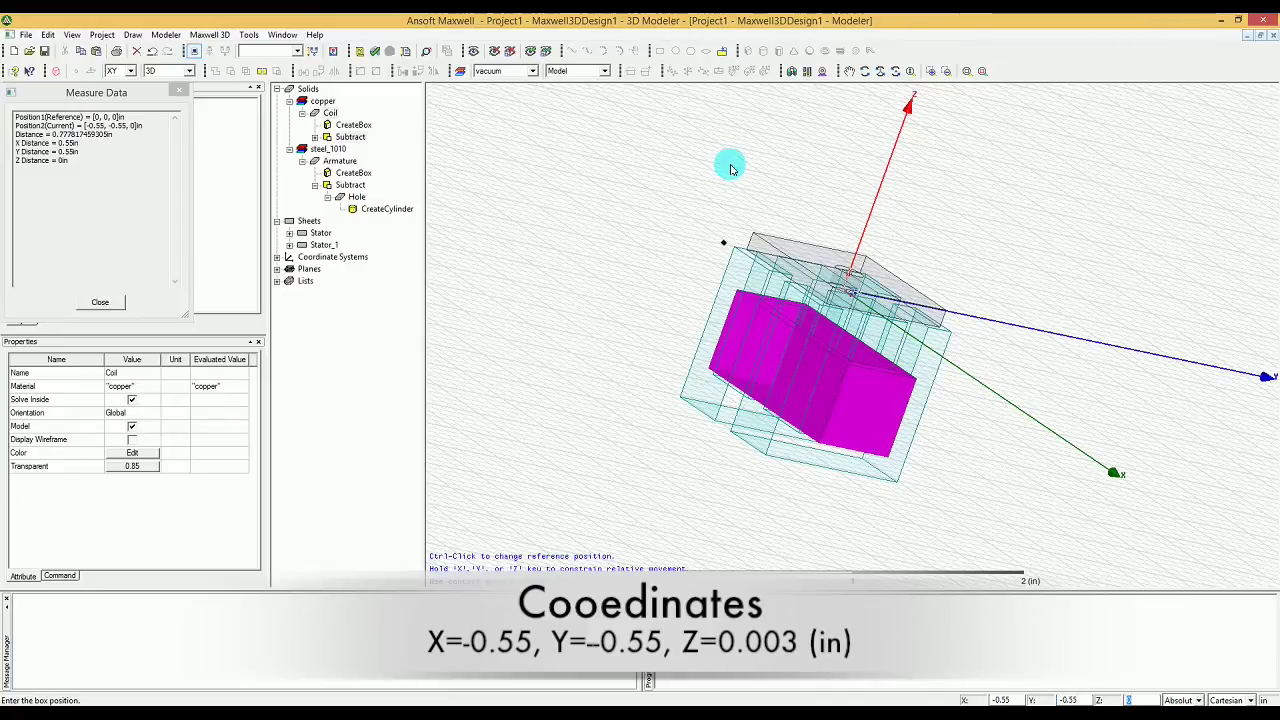
{"action": "type", "text": "0.00"}
{"action": "type", "text": "3"}
{"action": "key", "text": "Return"}
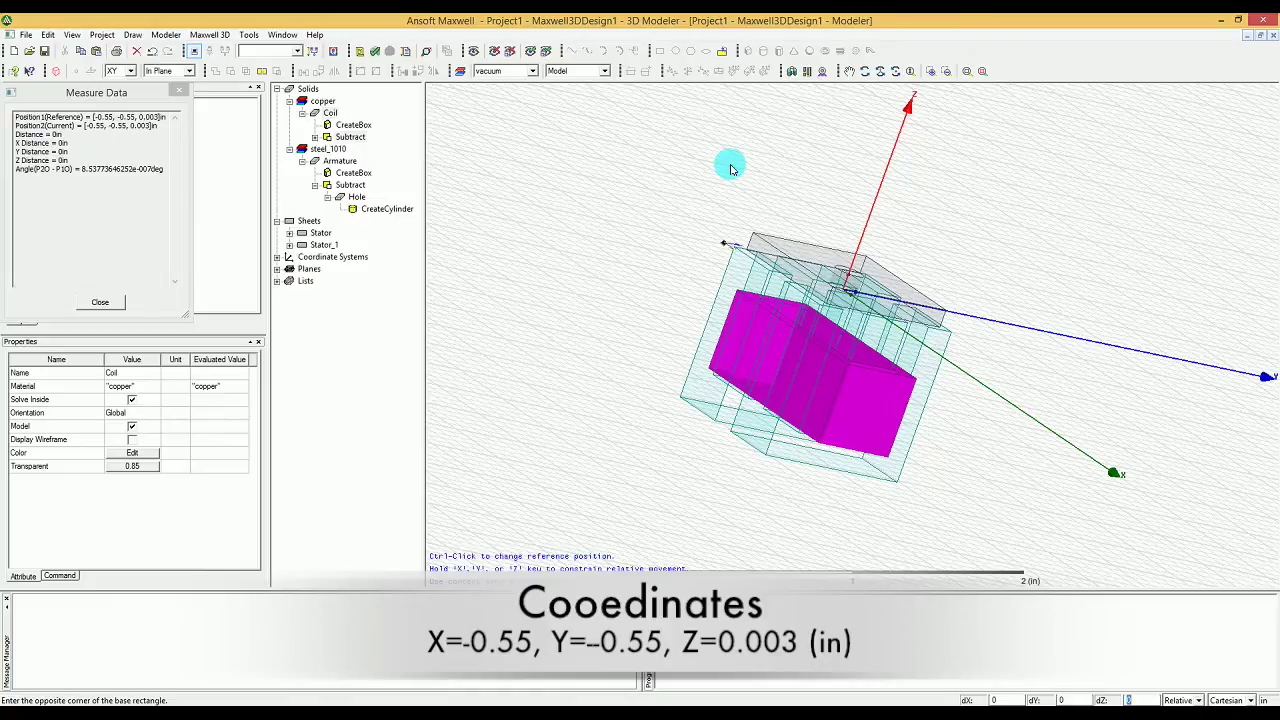
- Give the box size offsets dX 1.1, dY 1.1 and dZ 0.147
{"action": "key", "text": "Tab"}
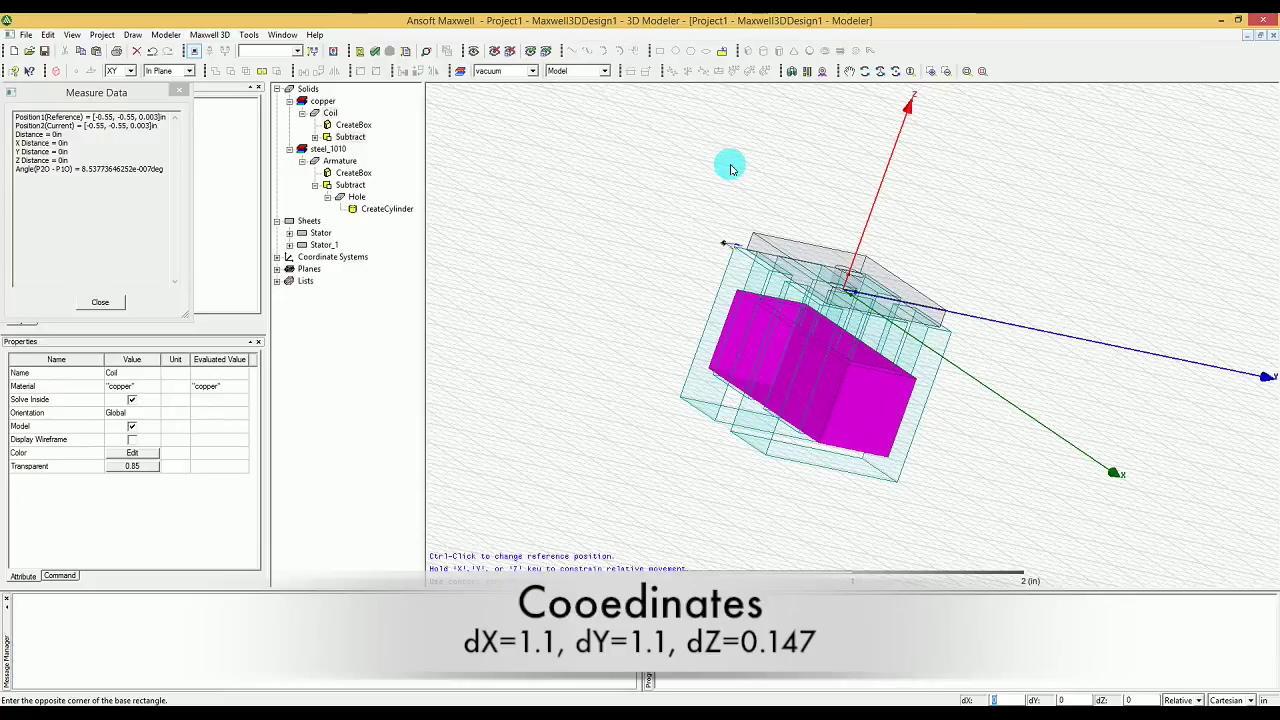
{"action": "type", "text": "1.1"}
{"action": "key", "text": "Tab"}
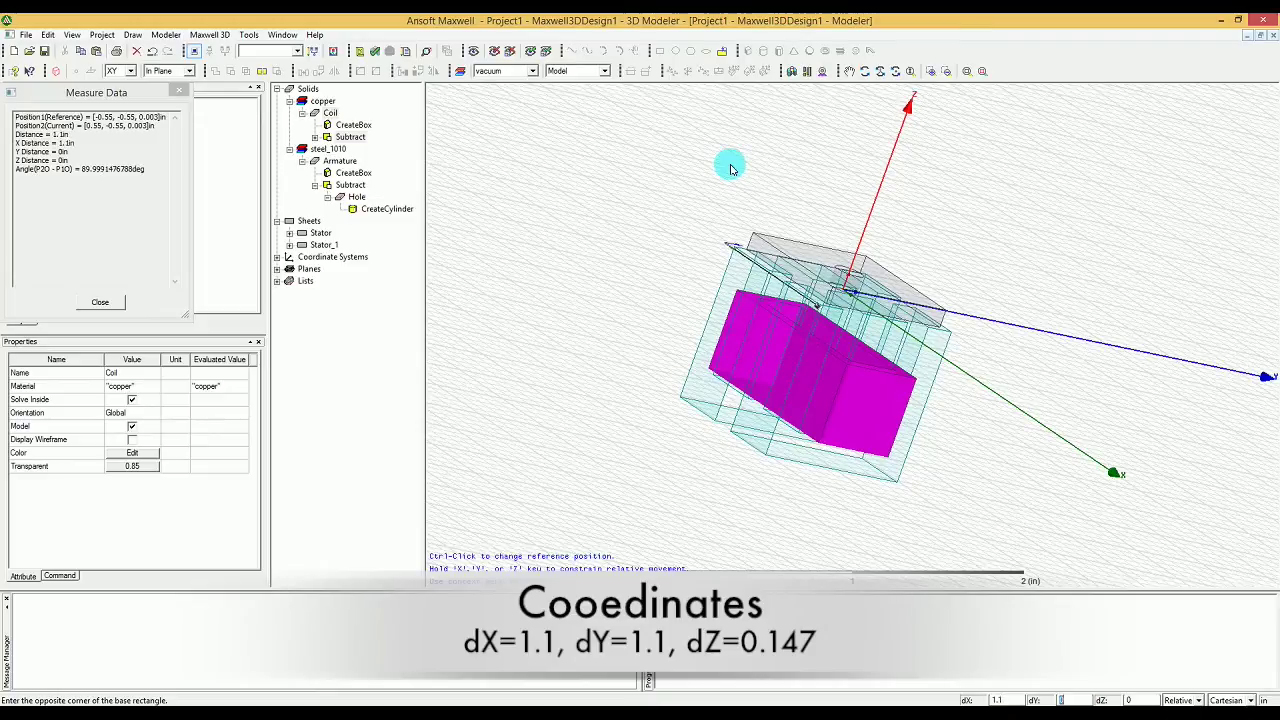
{"action": "type", "text": "1.1"}
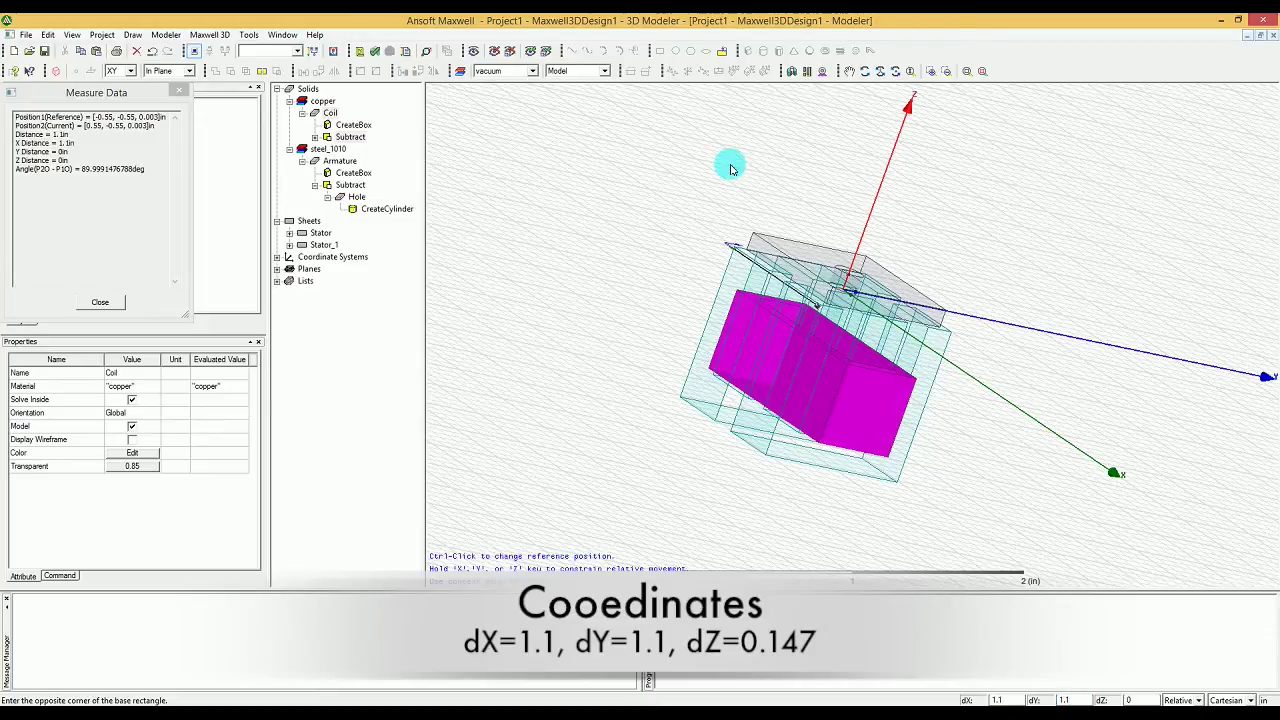
{"action": "key", "text": "Tab"}
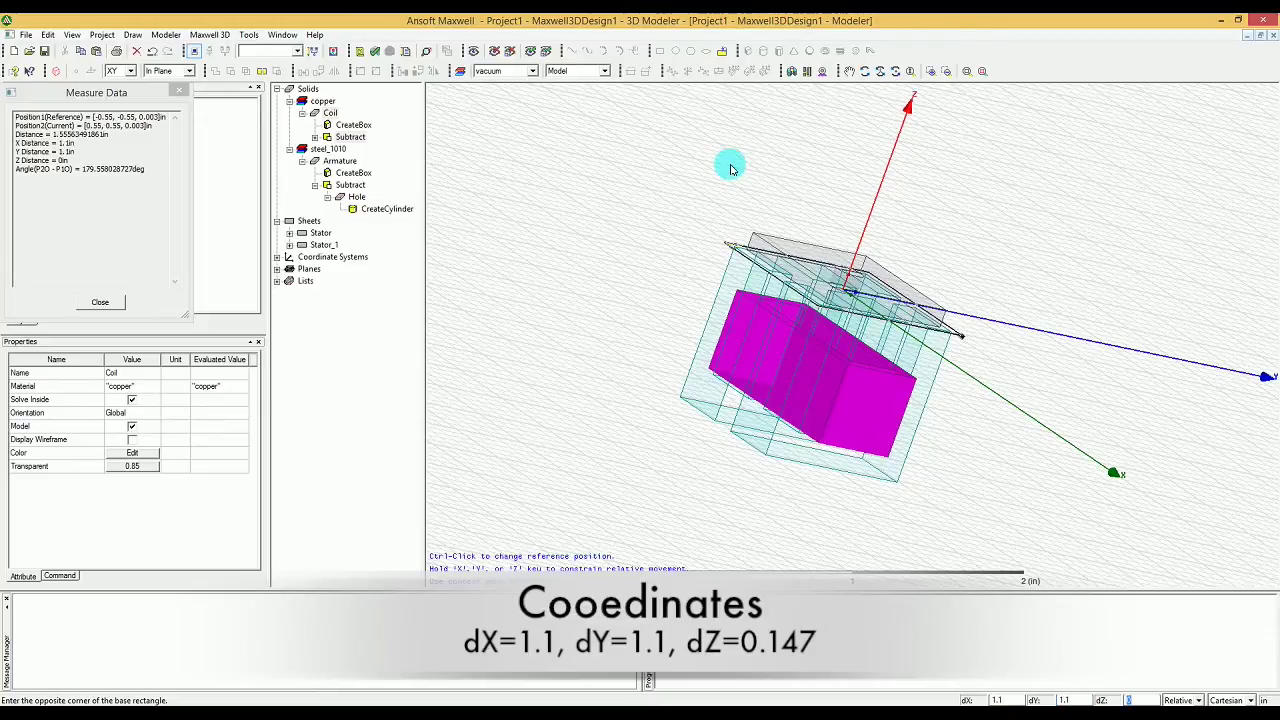
{"action": "type", "text": "0.147"}
{"action": "key", "text": "Return"}
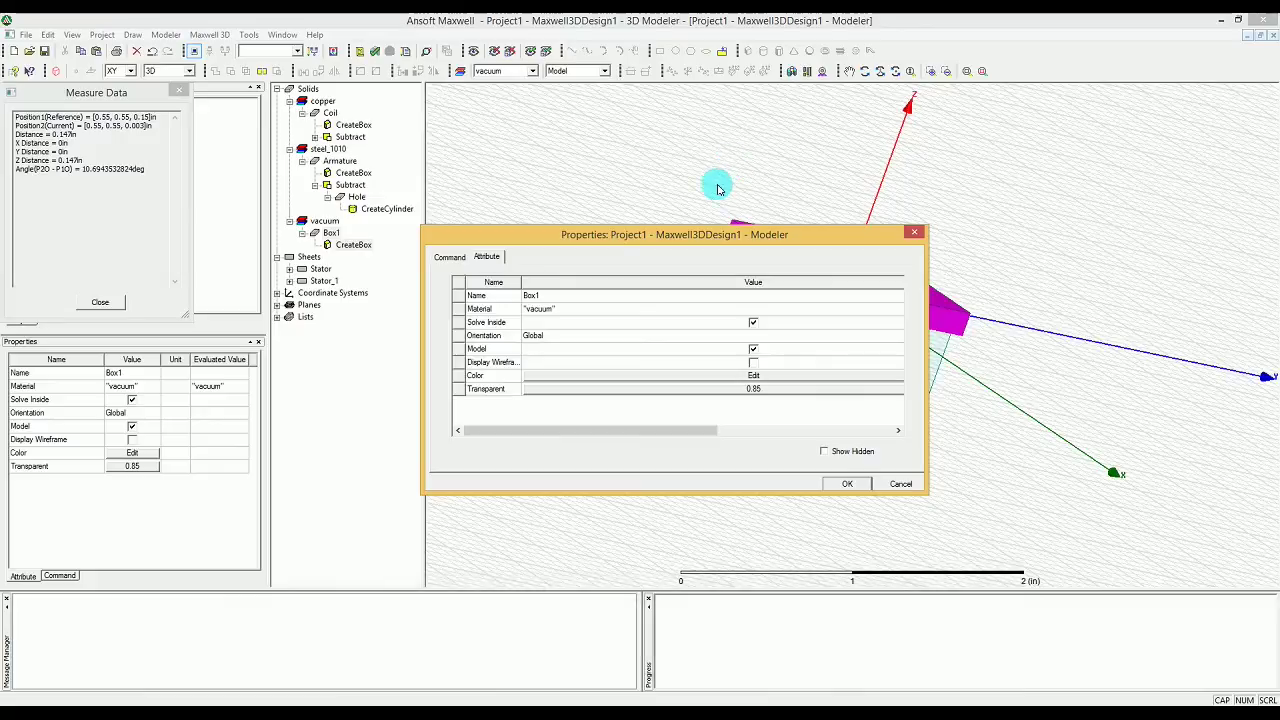
- Rename the new box from Box1 to Band
{"action": "left_click", "coordinate": [695, 294]}
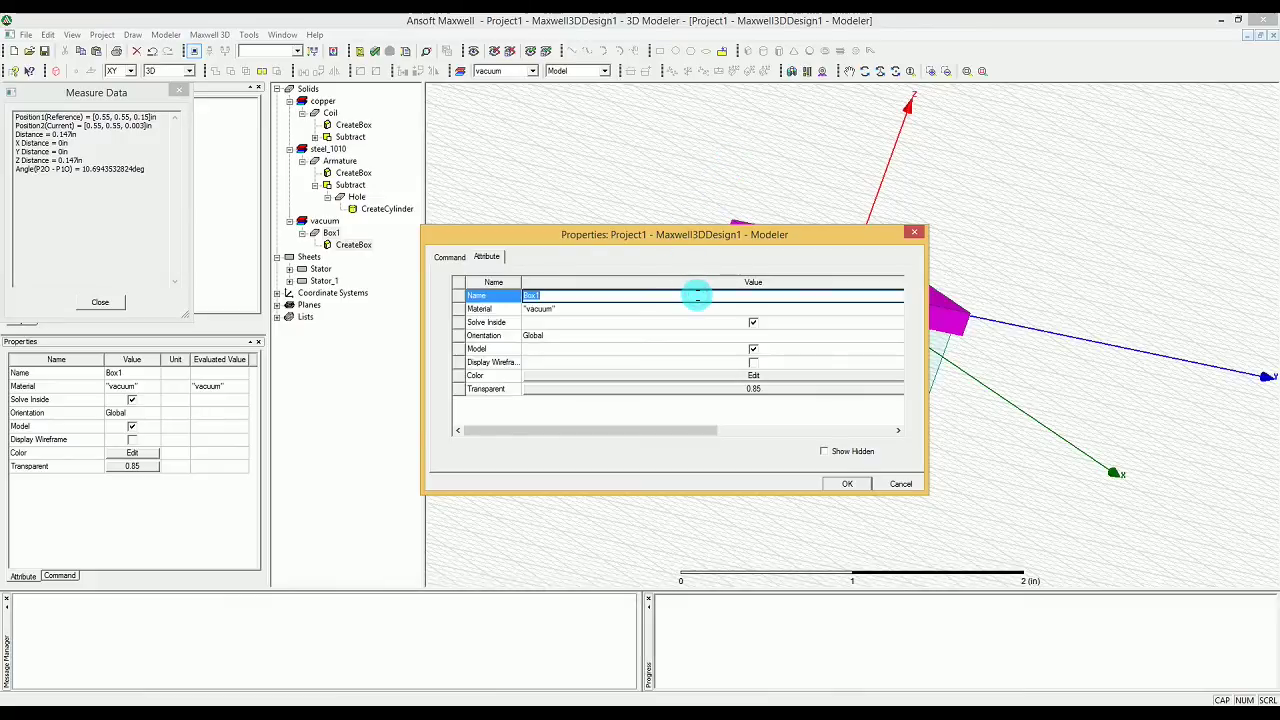
{"action": "type", "text": "Bad"}
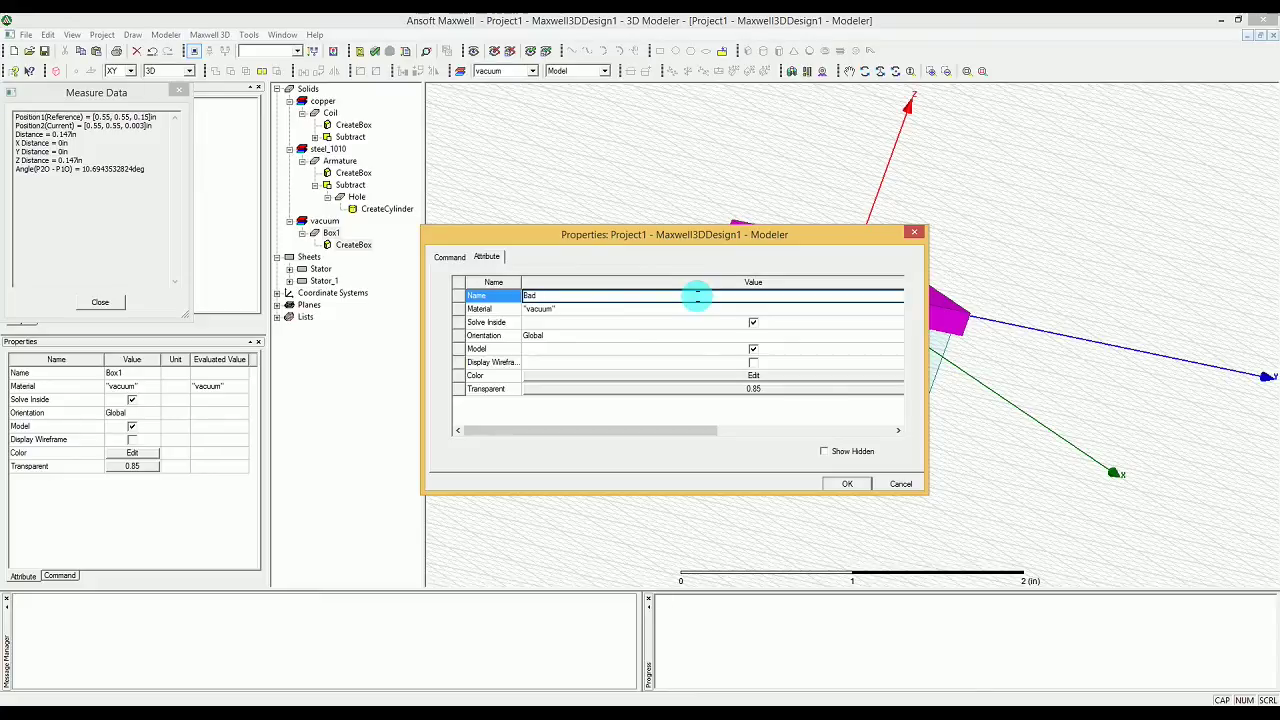
{"action": "type", "text": "nd"}
{"action": "key", "text": "Return"}
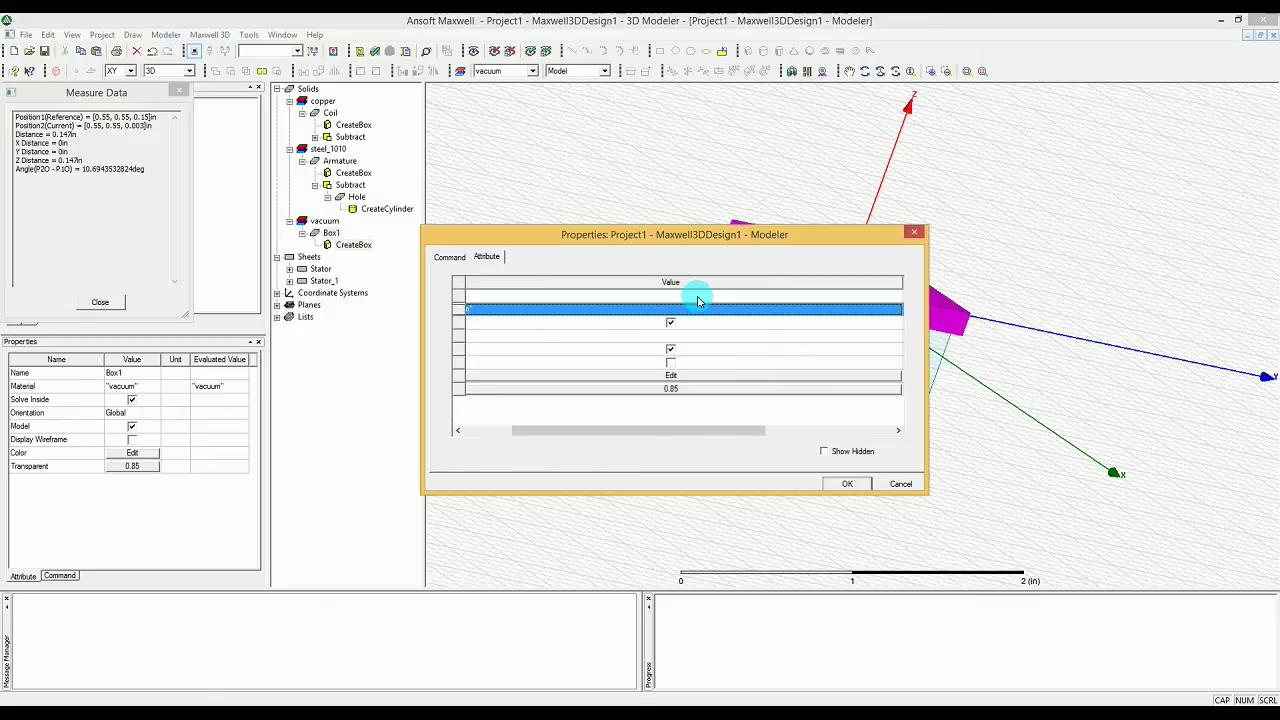
- Turn on Display Wireframe for Band, apply the properties, and clear the selection
{"action": "left_click", "coordinate": [846, 486]}
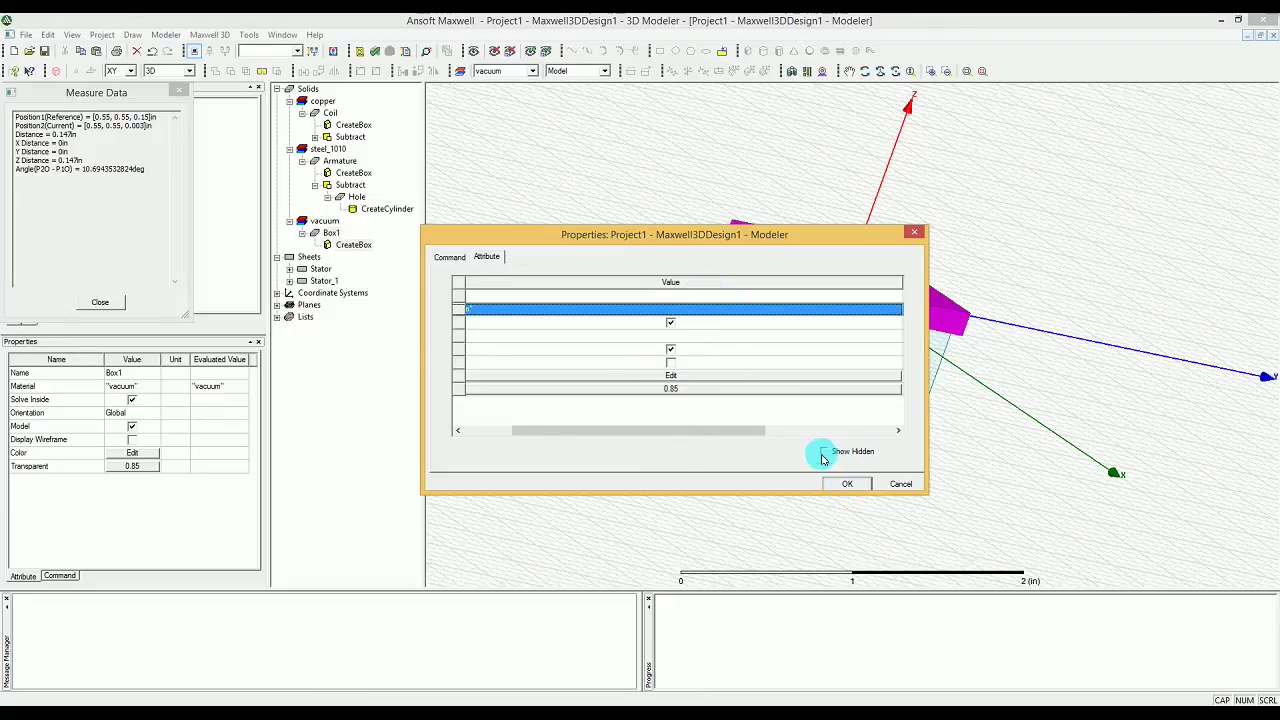
{"action": "left_click_drag", "start_coordinate": [651, 429], "coordinate": [589, 427]}
{"action": "left_click", "coordinate": [754, 363]}
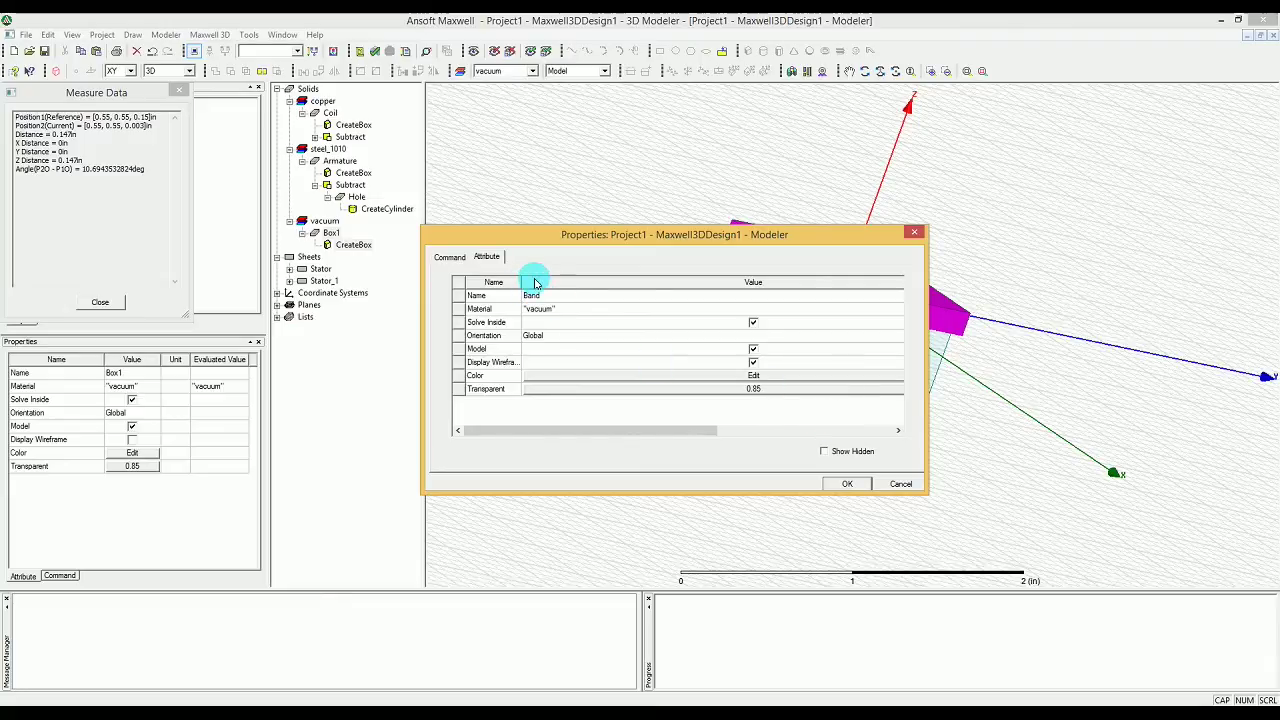
{"action": "left_click_drag", "start_coordinate": [520, 281], "coordinate": [582, 284]}
{"action": "left_click", "coordinate": [847, 484]}
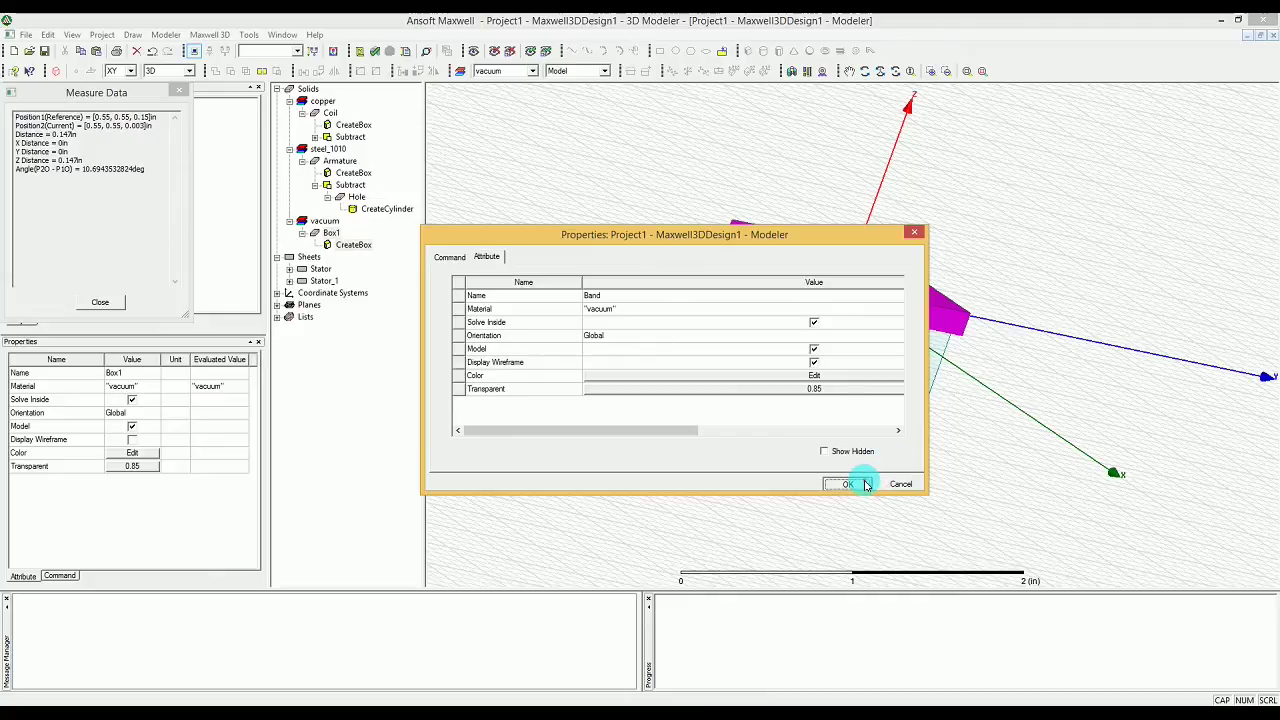
{"action": "left_click", "coordinate": [940, 466]}
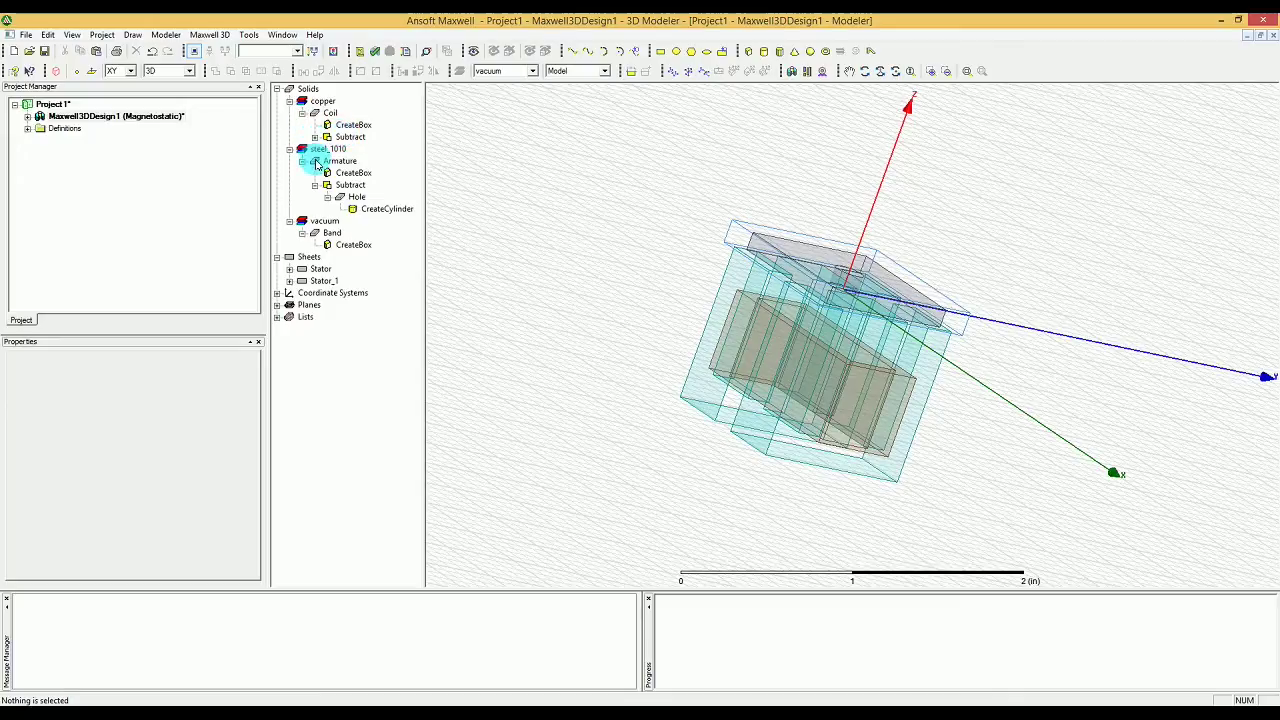
- Highlight Band in the model tree to check its position, collapse its history node, and deselect
{"action": "left_click", "coordinate": [331, 236]}
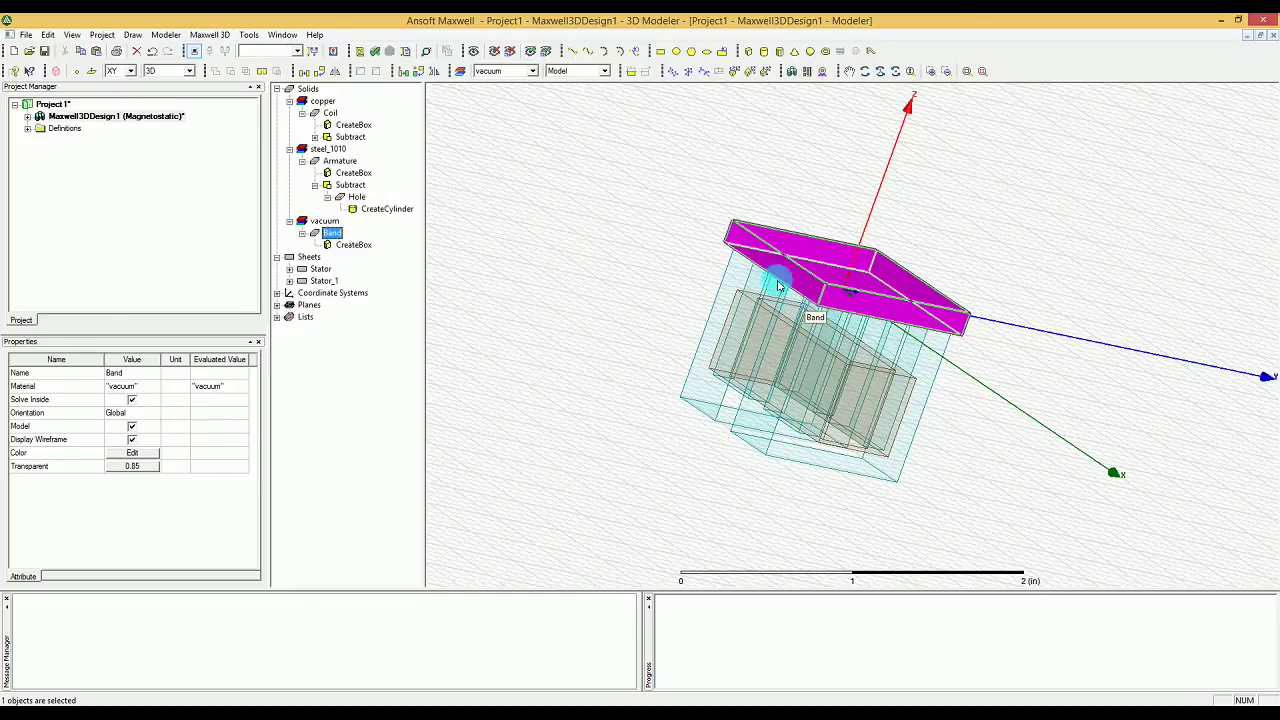
{"action": "left_click", "coordinate": [302, 234]}
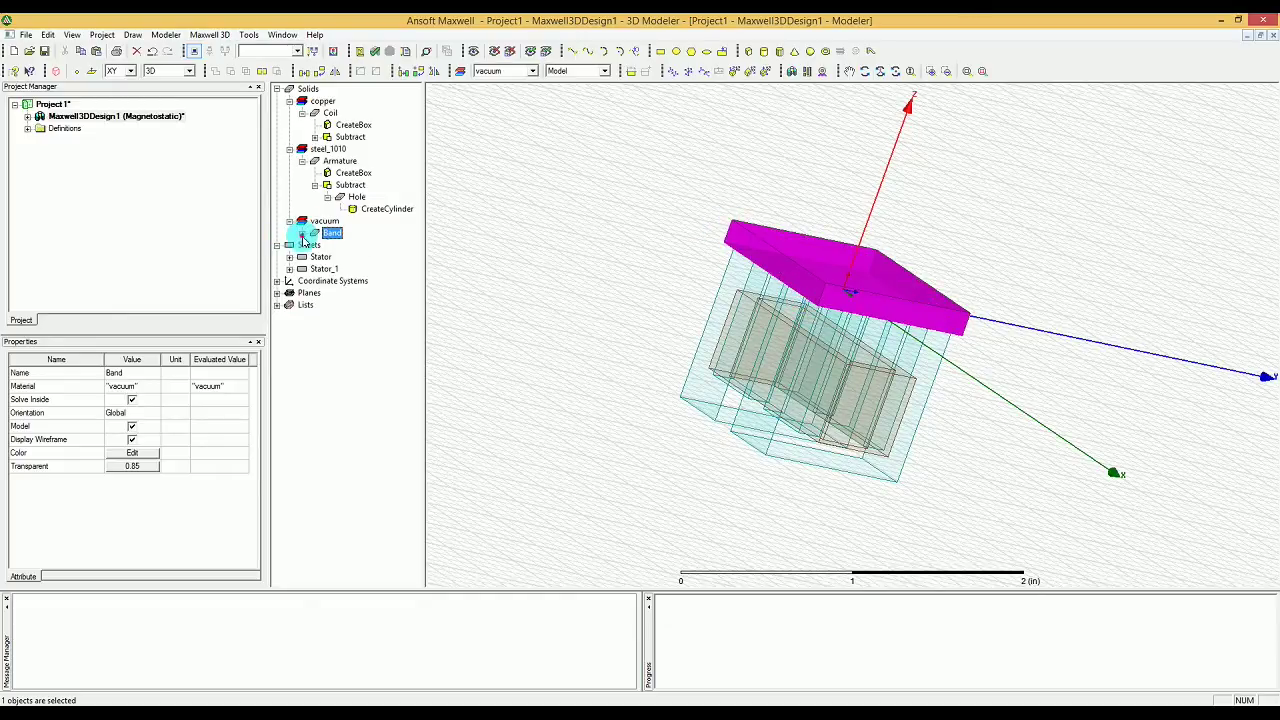
{"action": "left_click", "coordinate": [569, 246]}
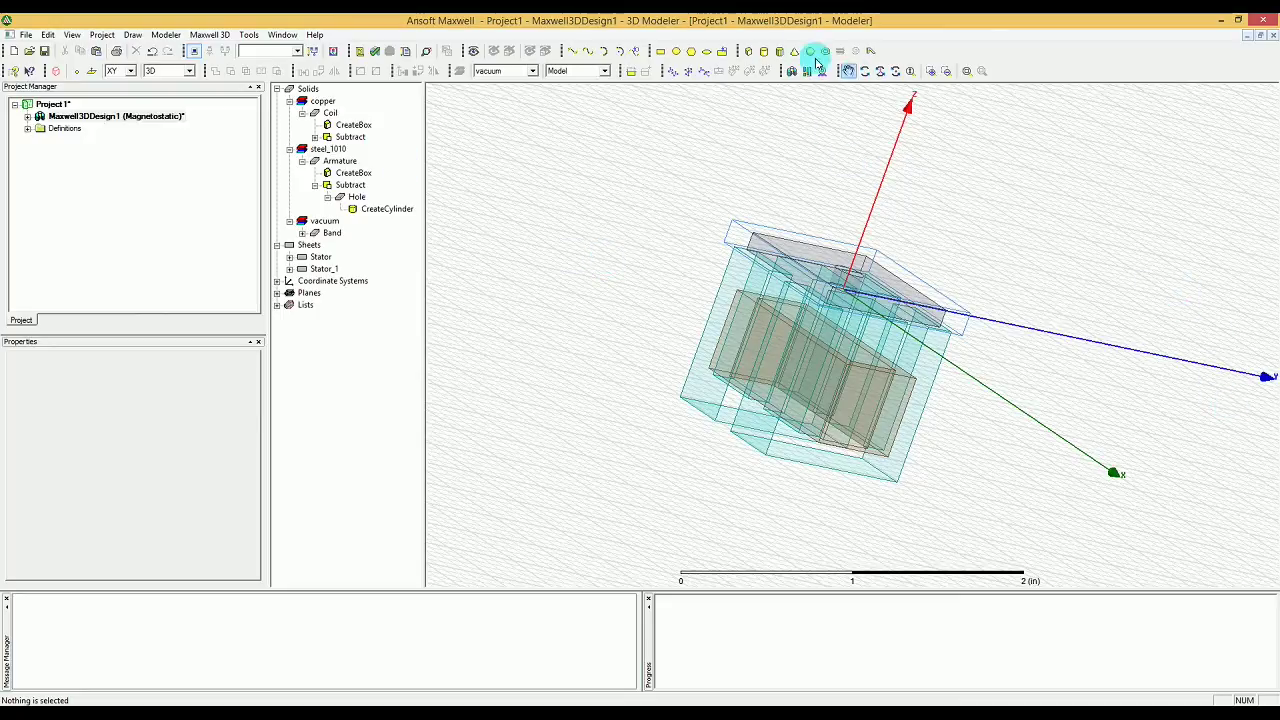
- Orbit the view to show the thin wireframe Band layer across the actuator's top
{"action": "left_click", "coordinate": [896, 73]}
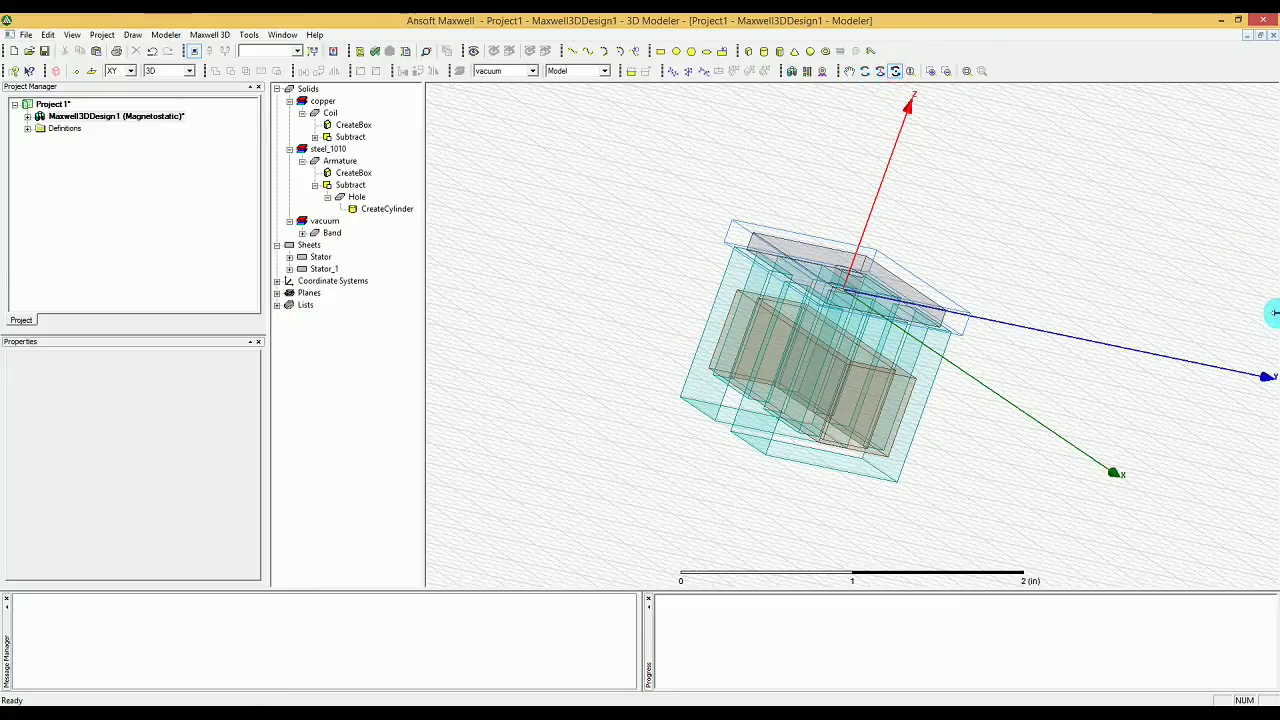
{"action": "left_click_drag", "start_coordinate": [1268, 358], "coordinate": [1252, 220]}
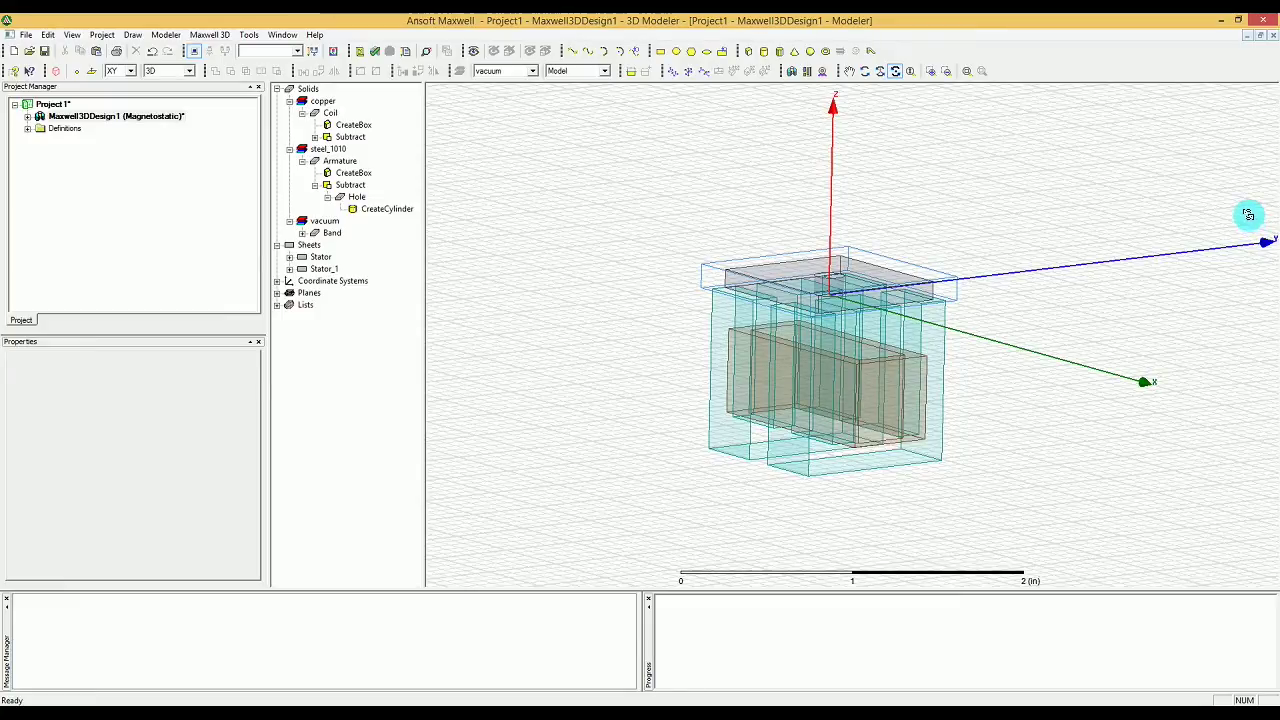